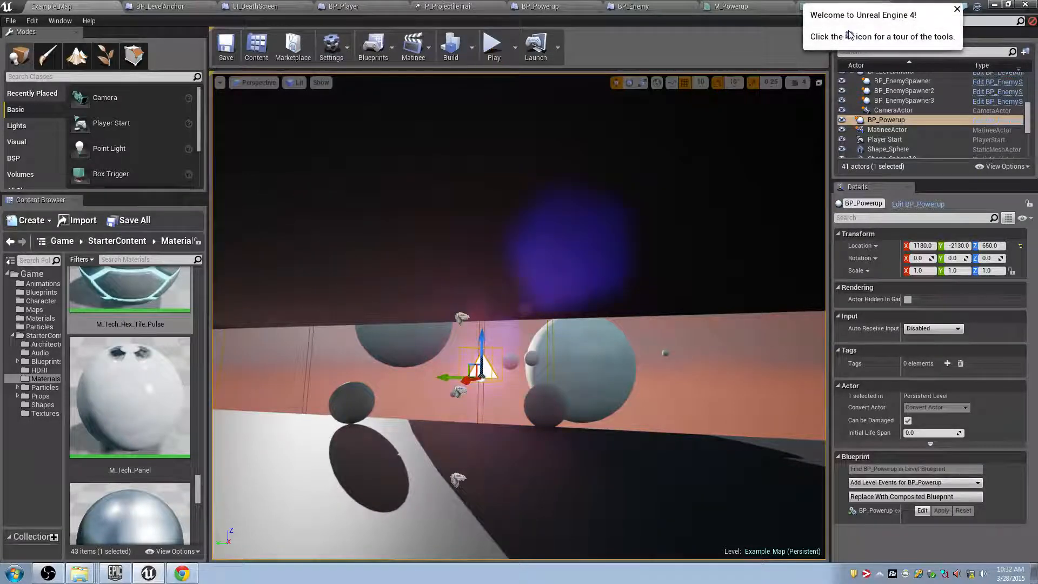
- Dismiss the welcome message and open the existing MatineeActor in the Matinee editor
click(957, 10)
right_drag(659, 144, 843, 151)
right_drag(718, 151, 756, 154)
mouse_move(486, 411)
right_down()
mouse_move(492, 421)
mouse_move(562, 217)
mouse_move(660, 145)
mouse_move(757, 132)
mouse_move(779, 124)
mouse_move(779, 108)
mouse_move(827, 119)
mouse_move(675, 206)
mouse_move(561, 244)
mouse_move(508, 240)
mouse_move(460, 267)
mouse_move(398, 146)
right_up()
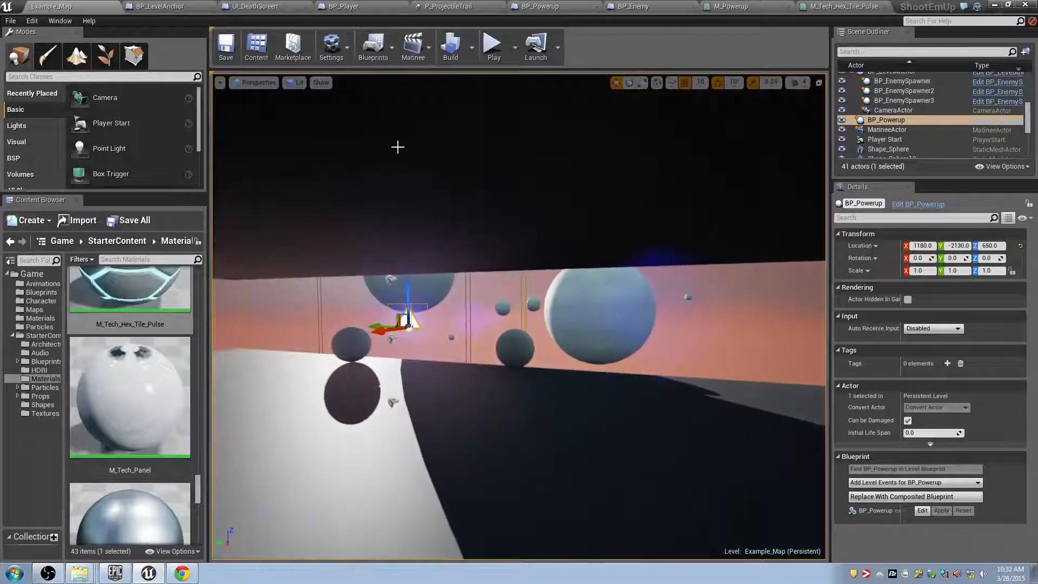
click(423, 57)
click(445, 115)
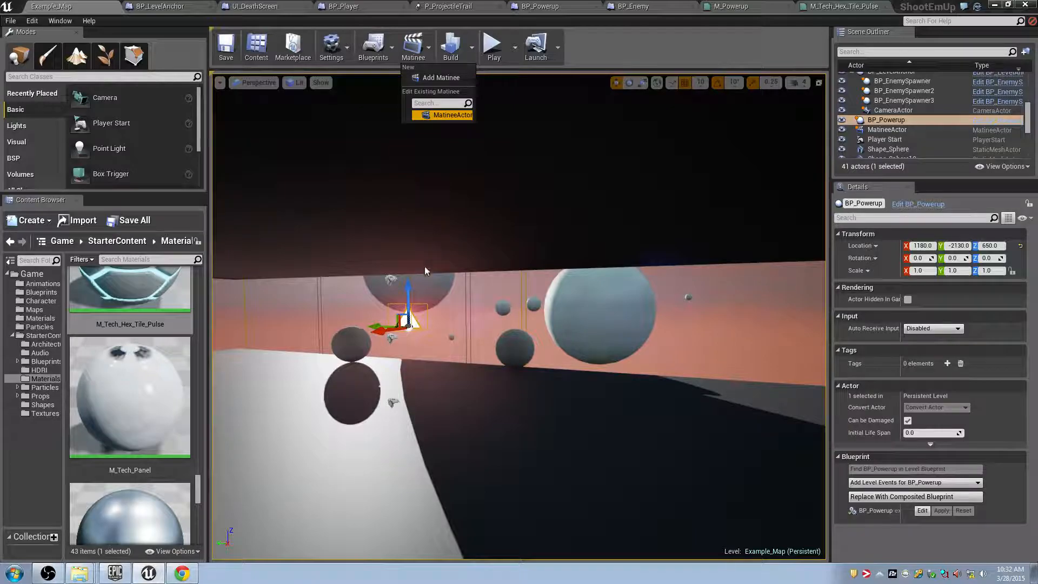
click(447, 114)
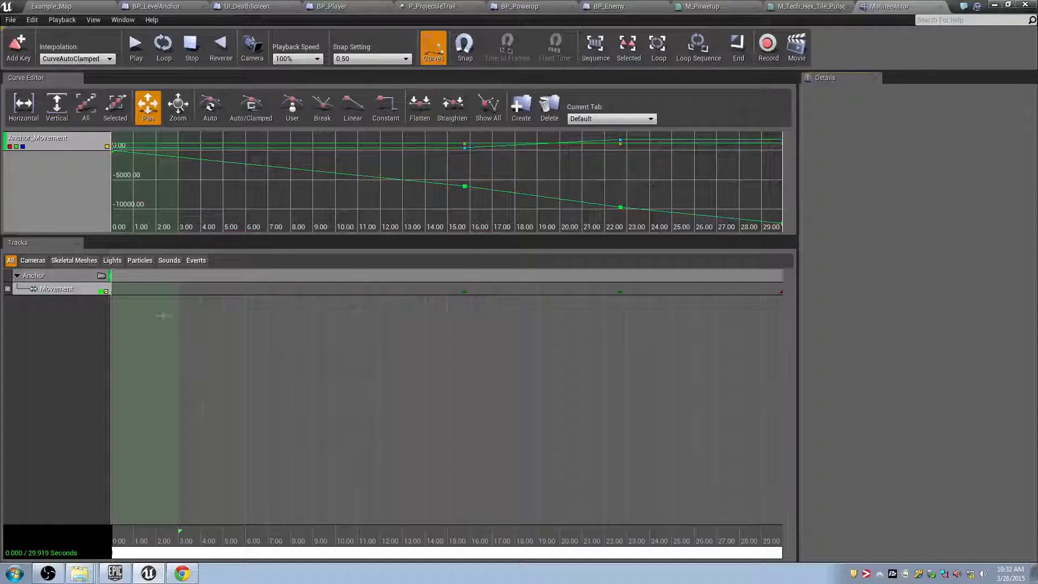
- Add a new empty group named EventTrack and give it an event track
right_click(63, 325)
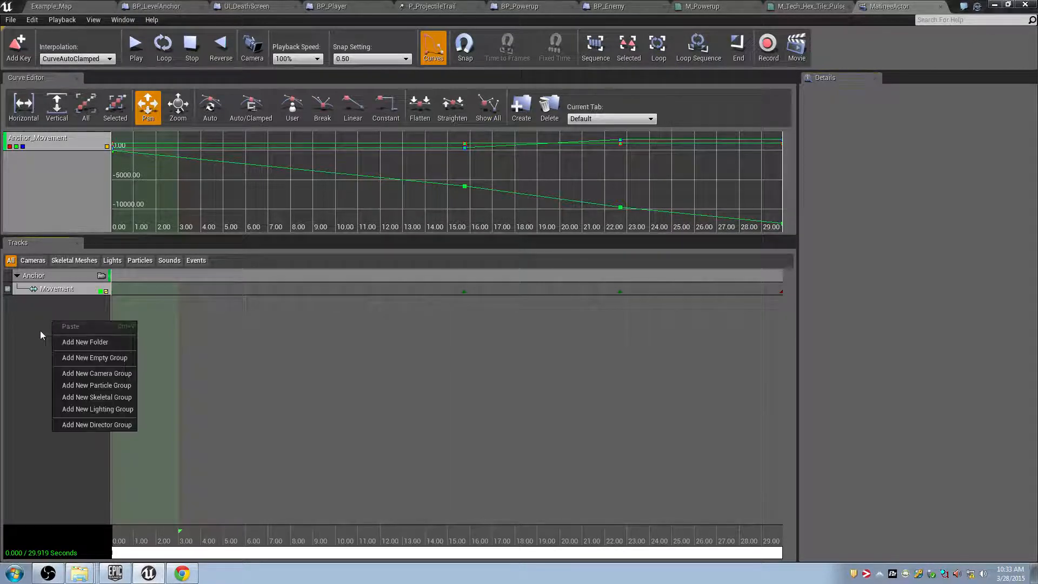
click(99, 359)
text(Eve)
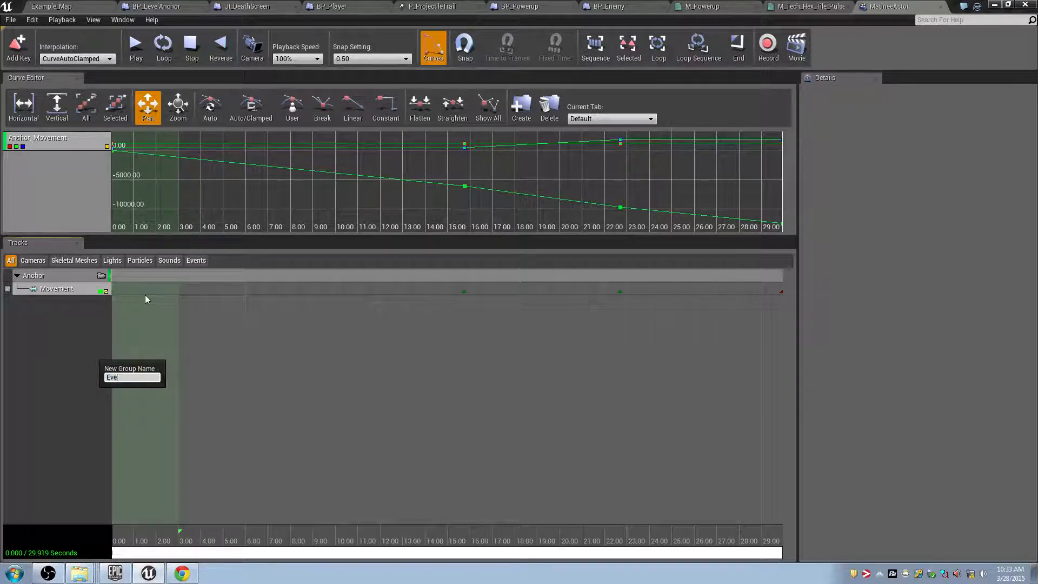
text(ntTrack)
key(Return)
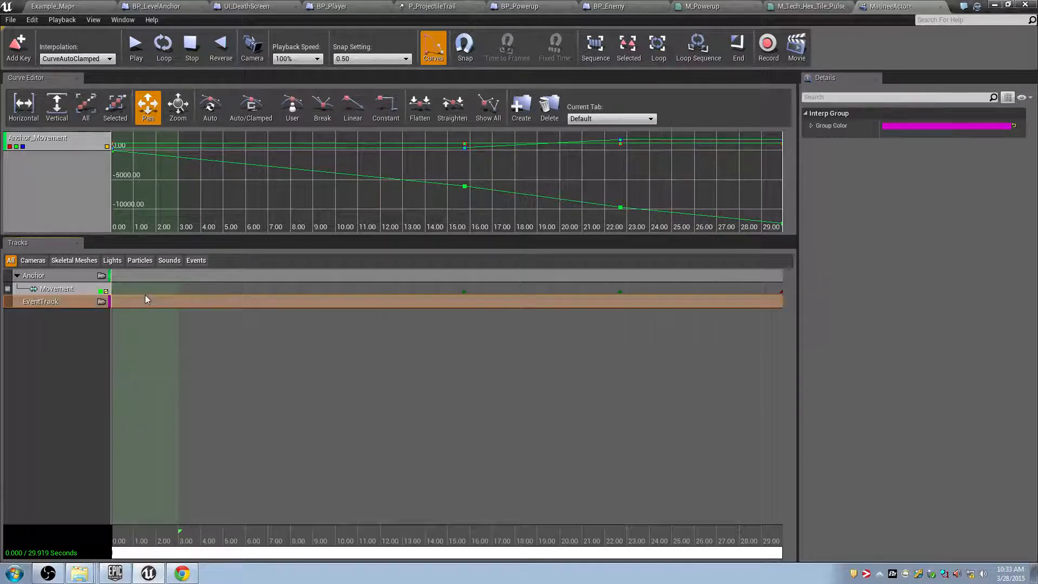
right_click(67, 301)
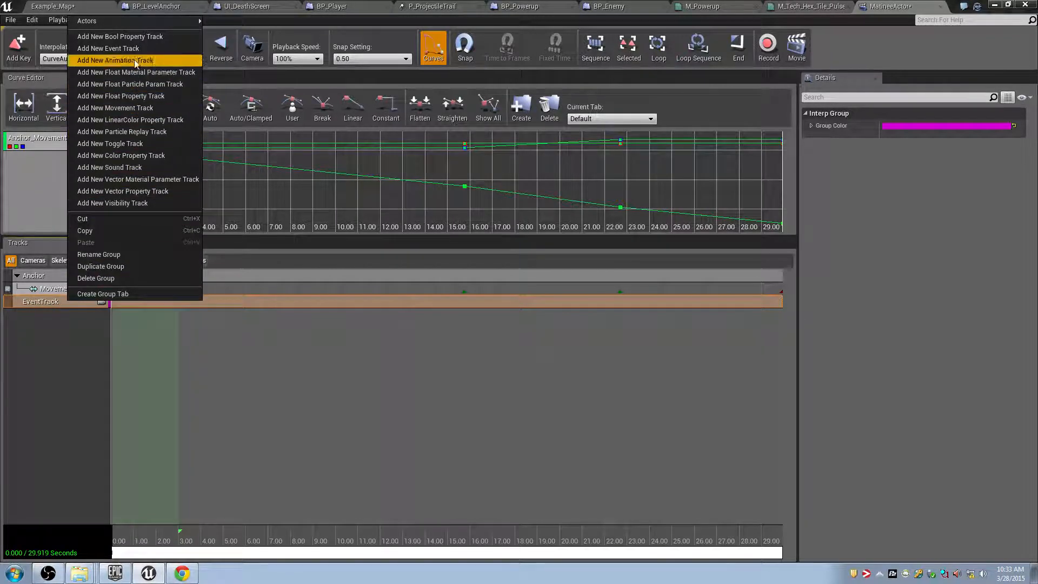
click(125, 48)
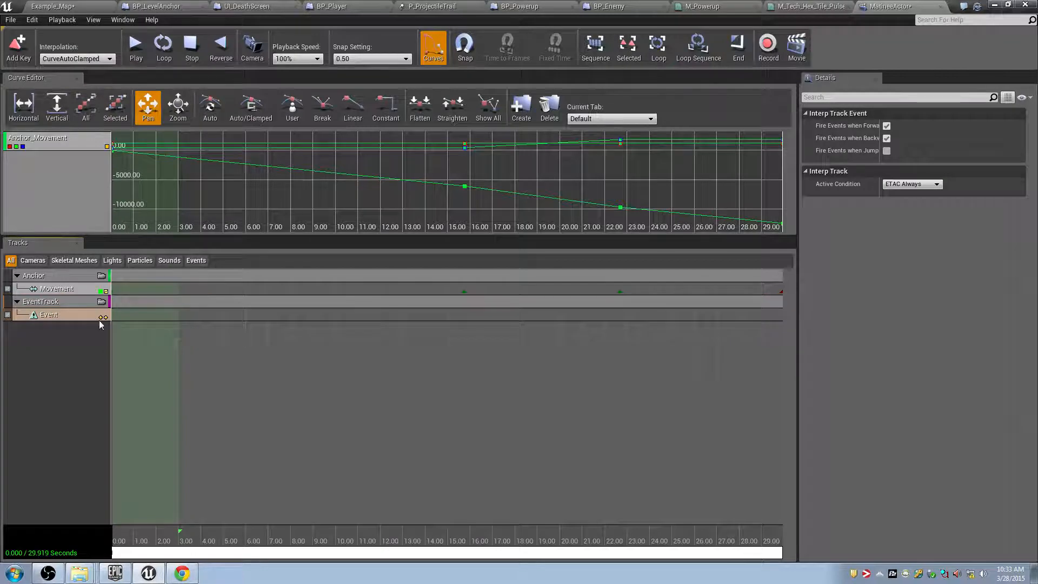
drag(146, 541, 227, 540)
right_click(41, 358)
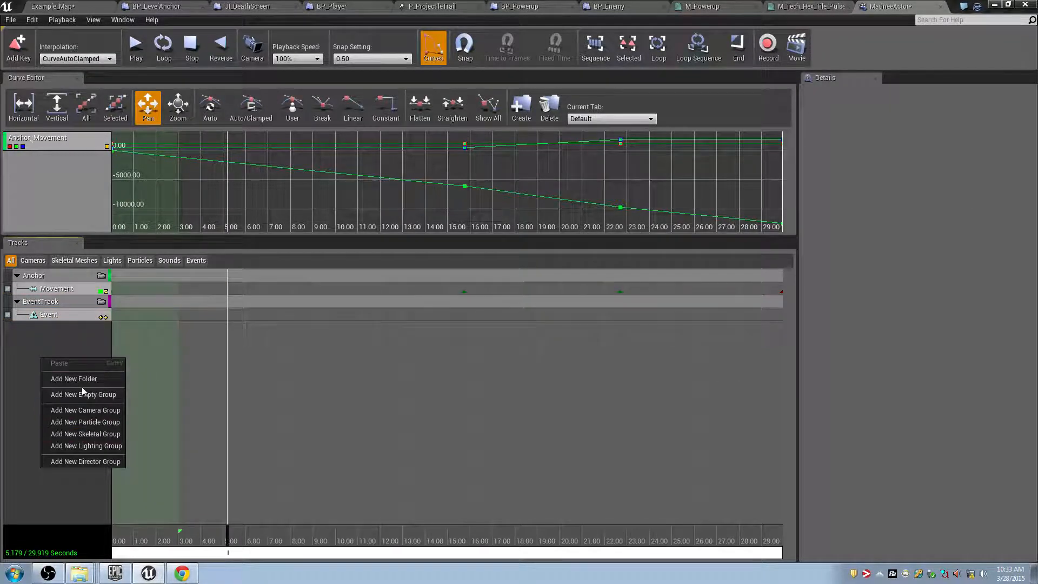
click(79, 378)
right_click(65, 300)
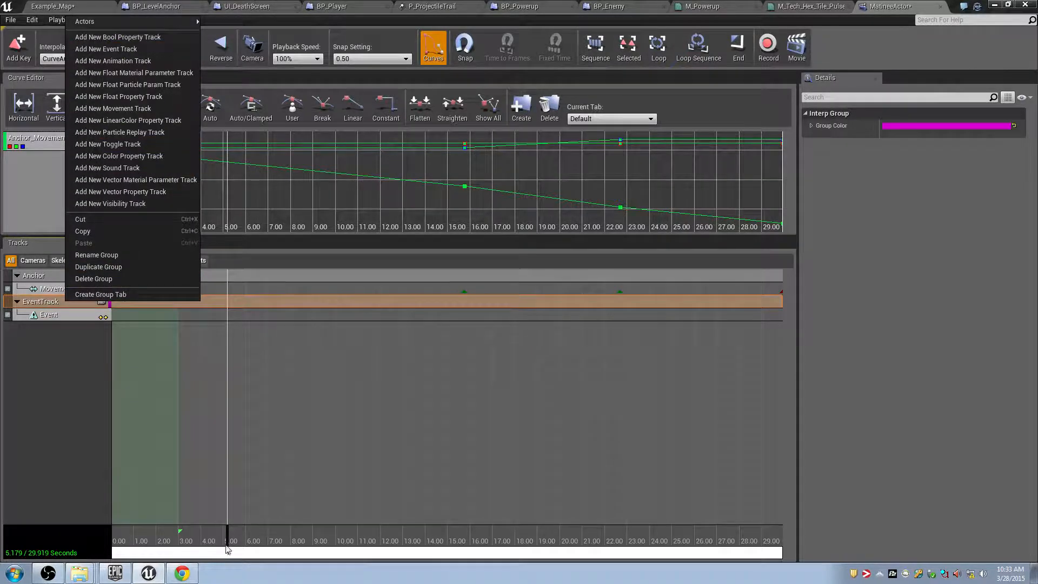
drag(227, 546, 174, 530)
scroll(173, 527, down, 5)
scroll(171, 482, up, 2)
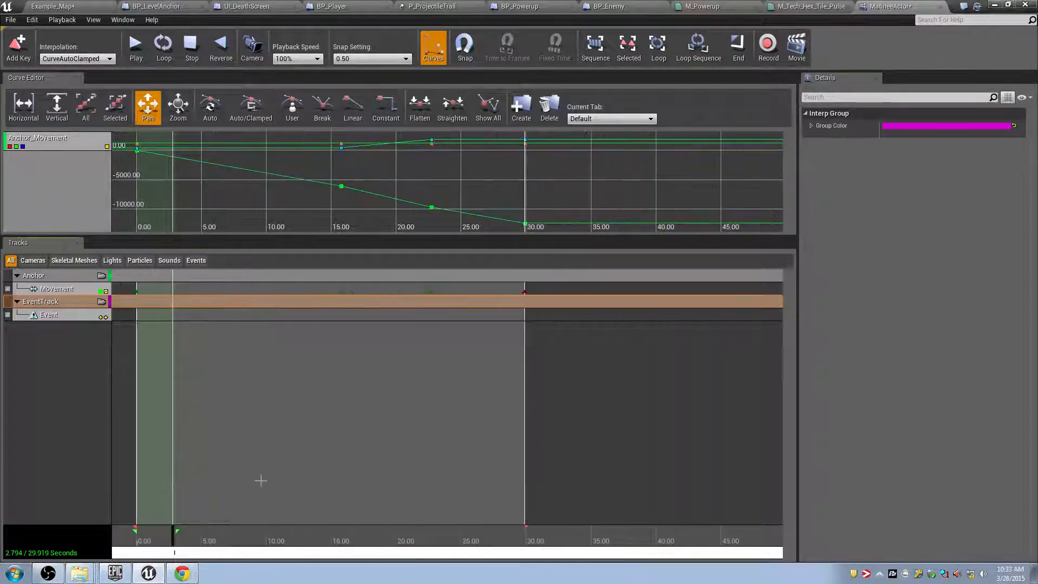
drag(119, 553, 193, 554)
scroll(104, 472, up, 10)
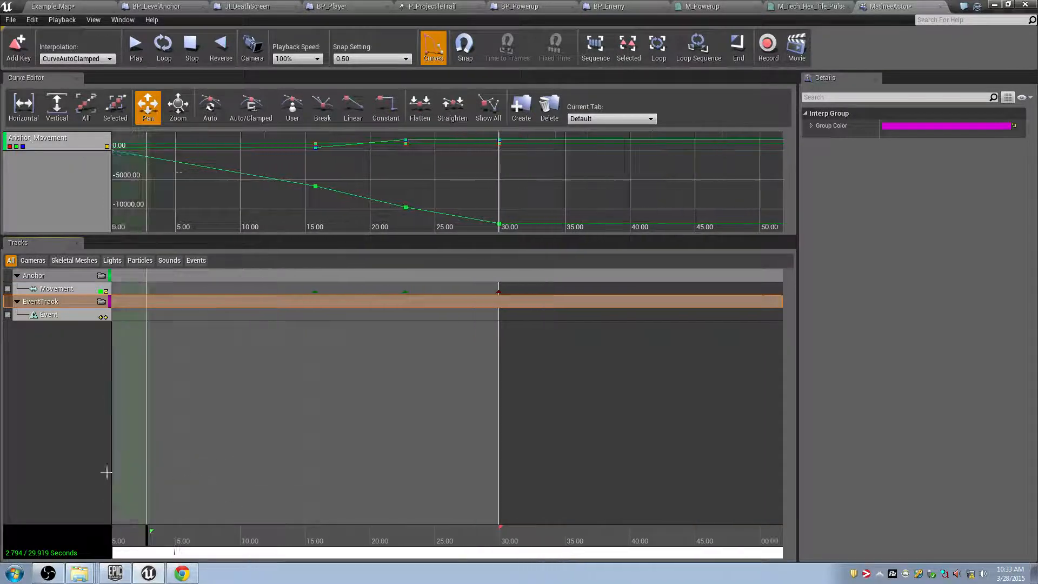
drag(509, 427, 616, 431)
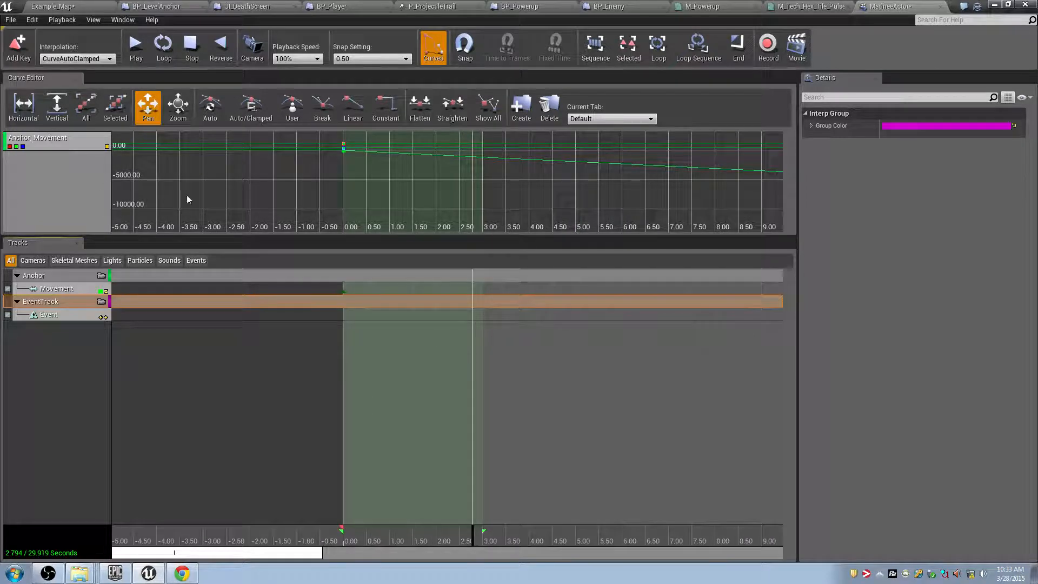
drag(472, 538, 426, 537)
drag(478, 496, 557, 471)
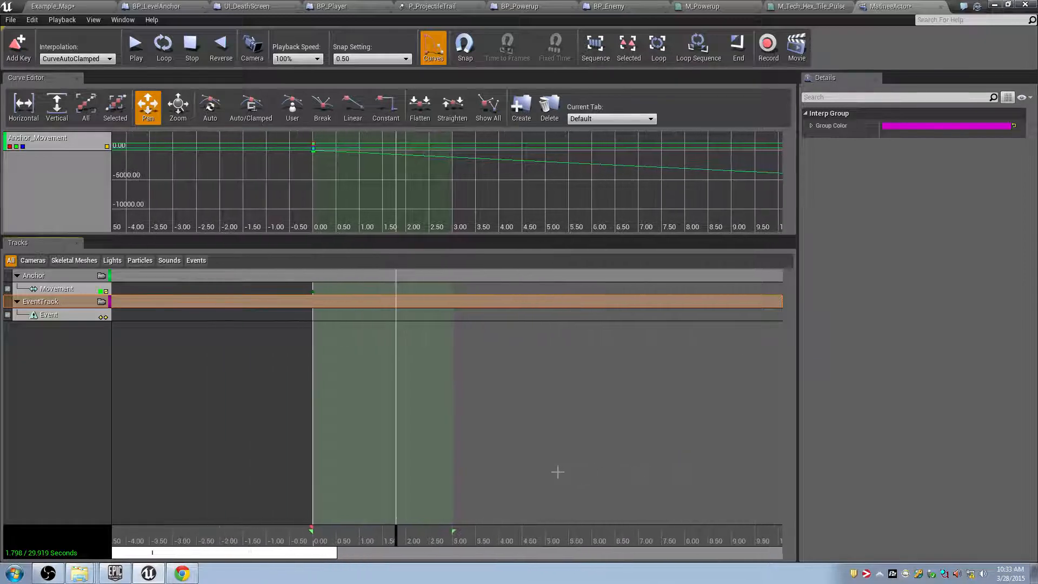
click(59, 144)
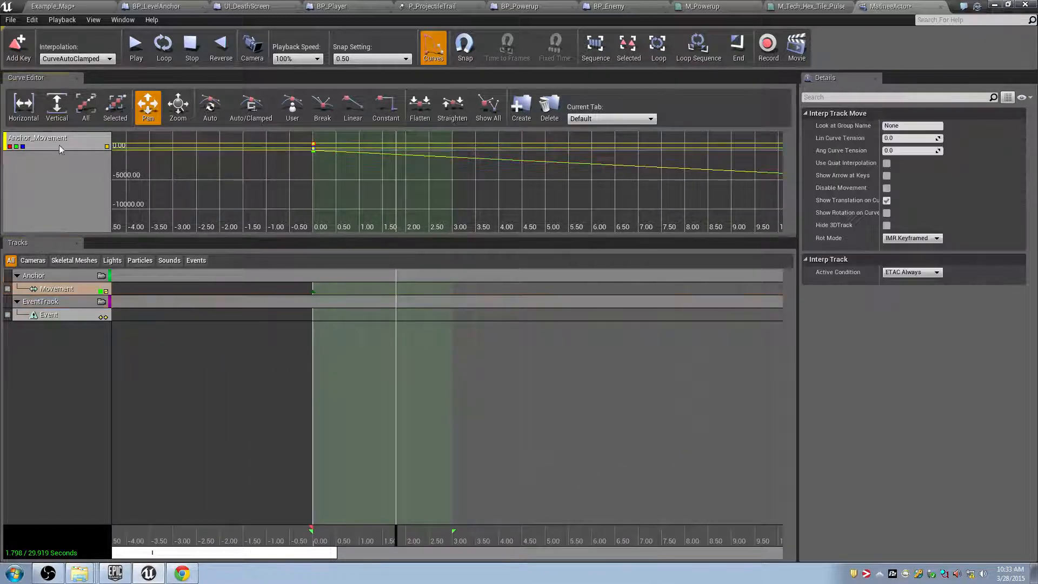
click(106, 292)
click(106, 291)
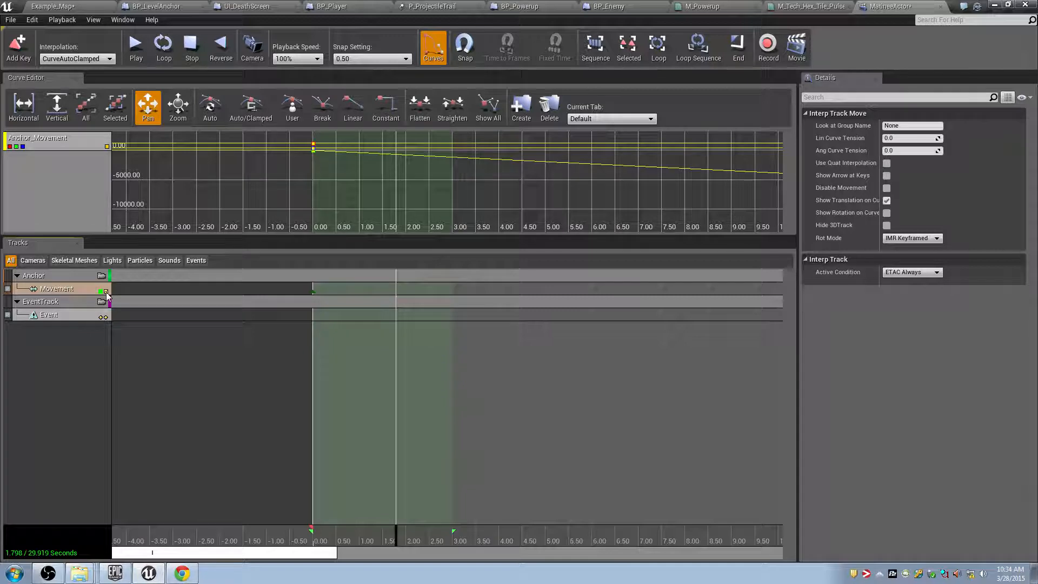
right_click(81, 303)
- Add a key named Test to the Event track at about 1.98 seconds on the timeline
click(66, 313)
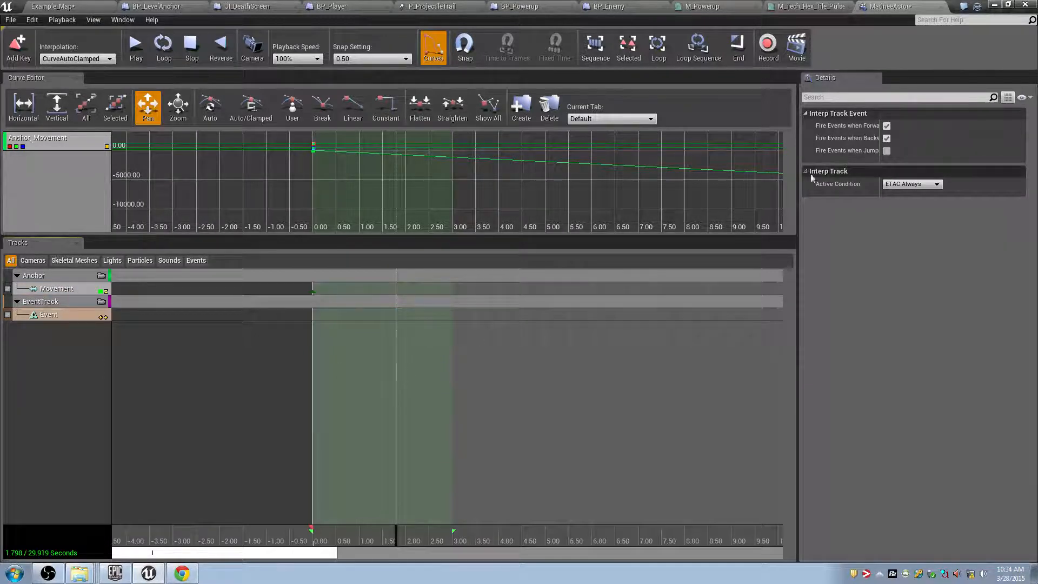
drag(880, 157, 935, 157)
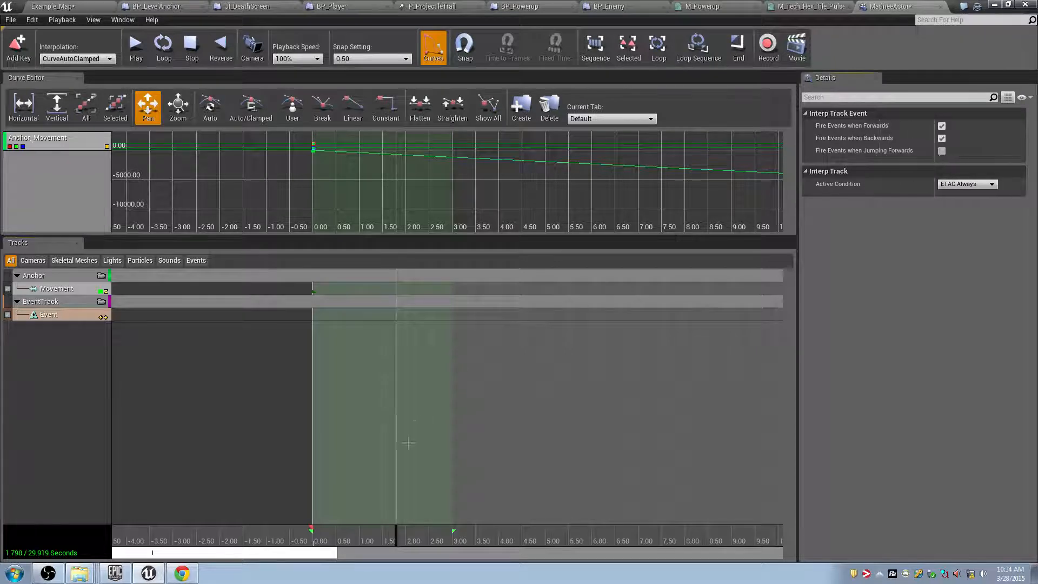
drag(397, 535, 335, 536)
scroll(332, 503, up, 4)
scroll(343, 502, down, 14)
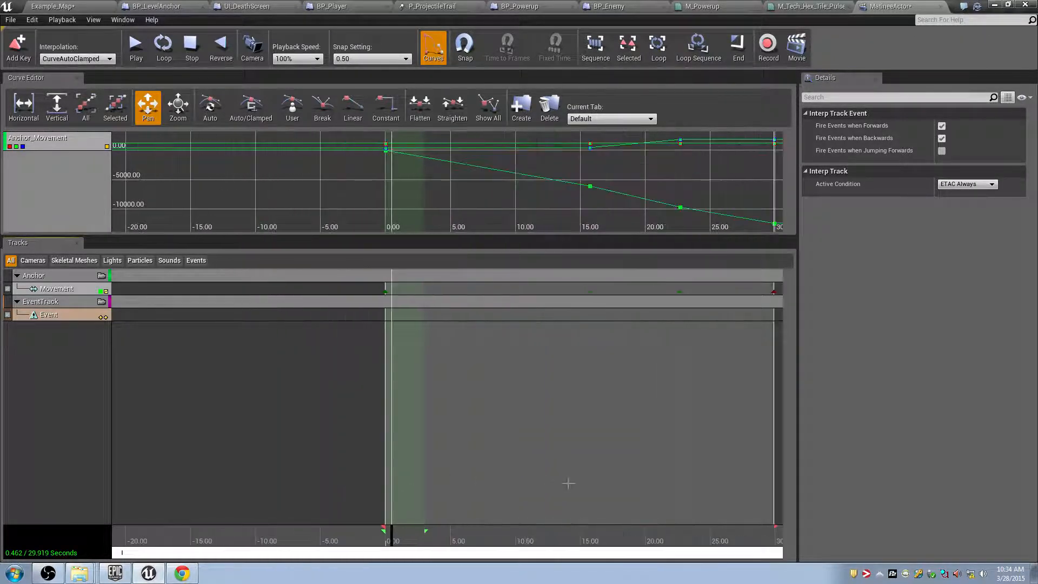
scroll(519, 478, up, 7)
drag(222, 538, 296, 542)
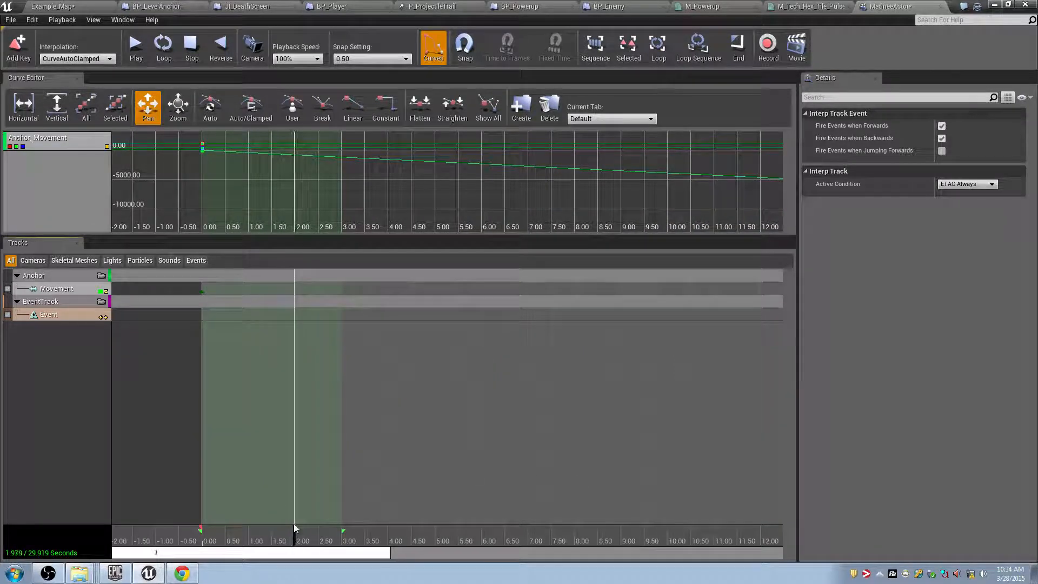
scroll(295, 394, up, 3)
scroll(295, 394, up, 2)
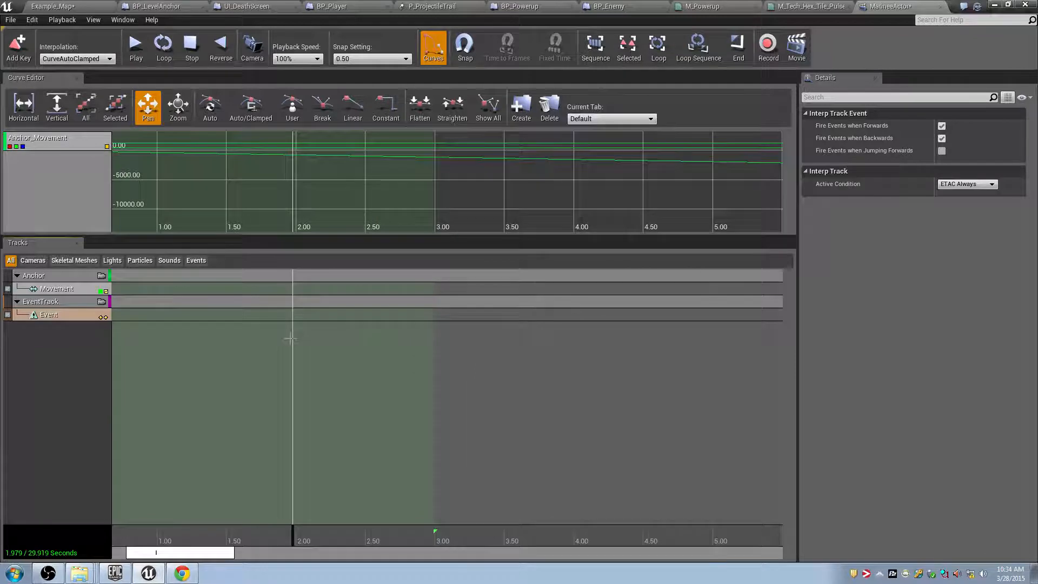
key(Return)
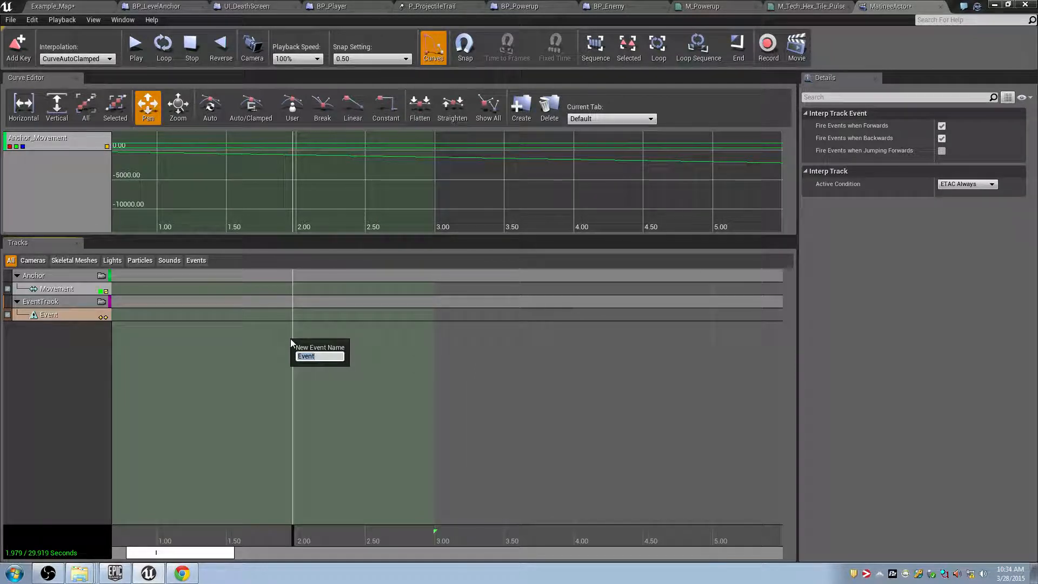
text(Test)
key(Return)
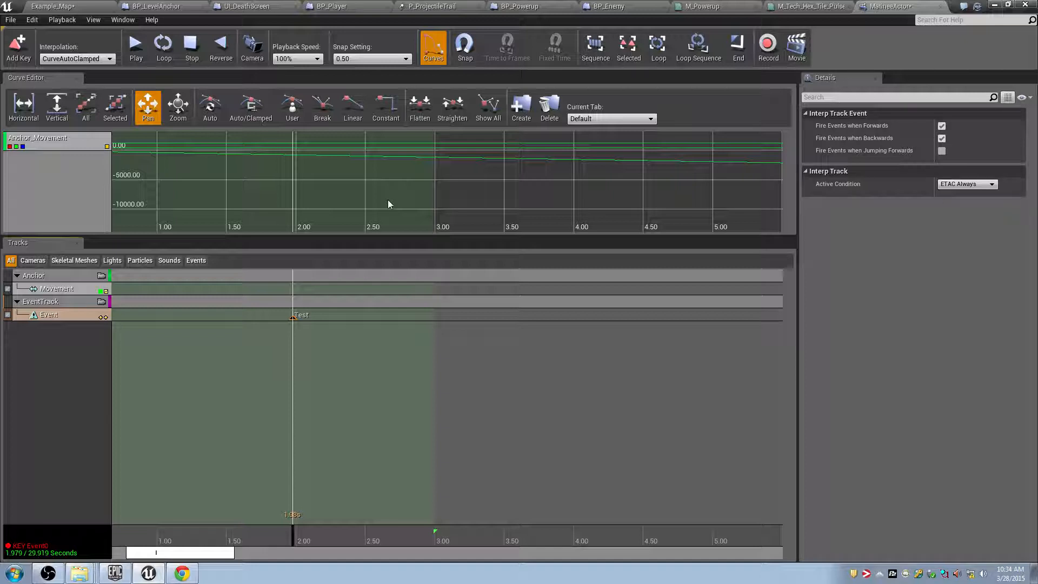
click(59, 304)
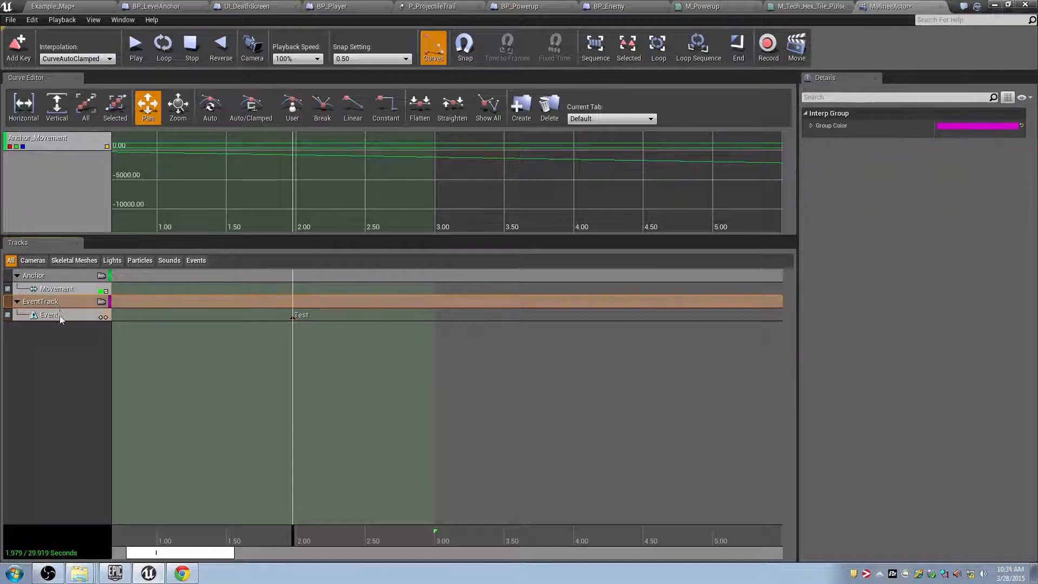
click(60, 315)
click(64, 302)
click(66, 310)
click(66, 305)
click(69, 315)
click(69, 305)
click(70, 315)
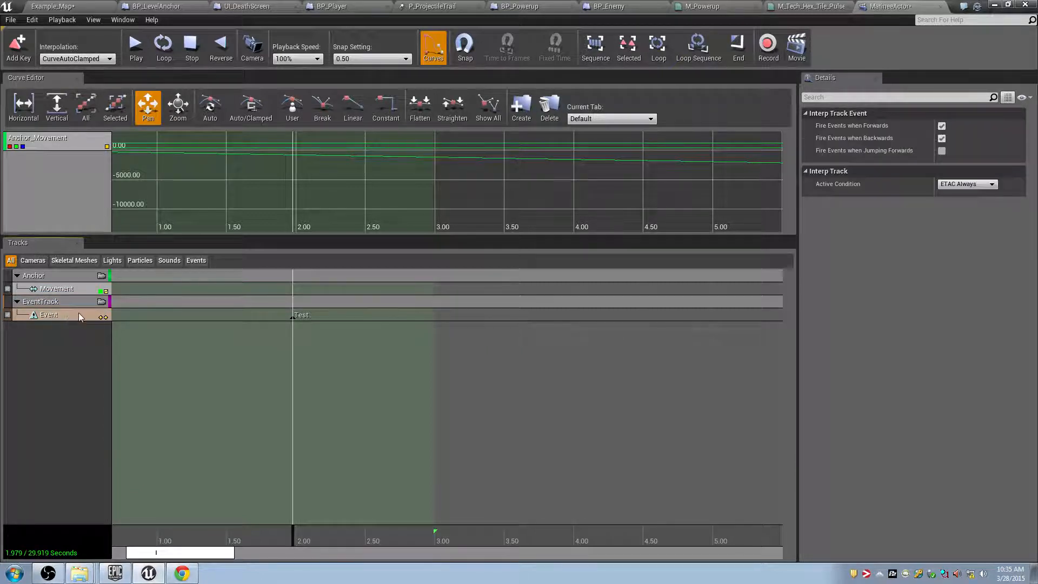
- Collapse the Anchor group and select the Event track under EventTrack
click(17, 276)
click(77, 304)
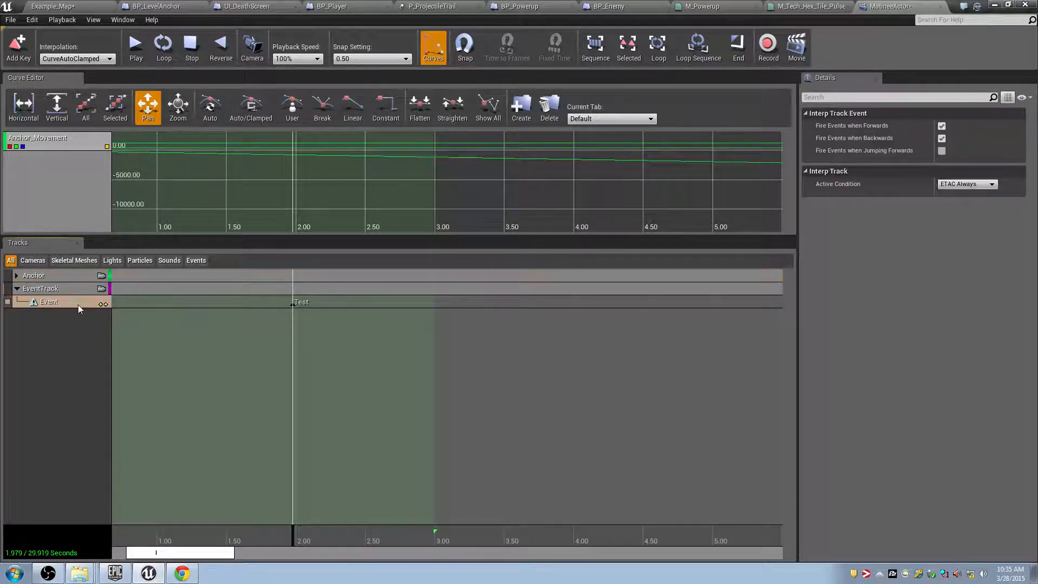
click(78, 303)
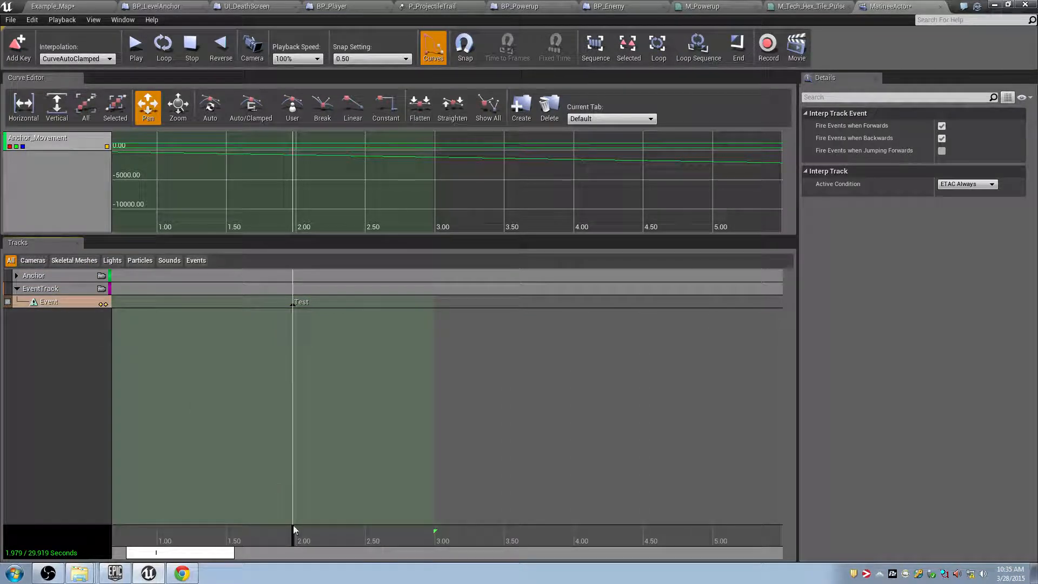
mouse_move(293, 526)
mouse_down()
mouse_move(267, 537)
mouse_move(276, 522)
mouse_up()
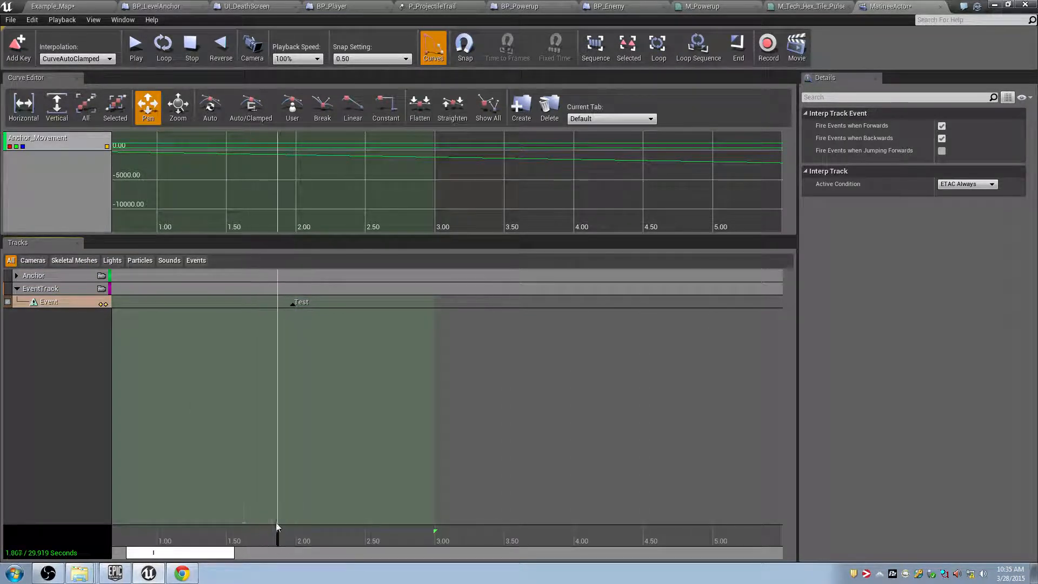
key(Return)
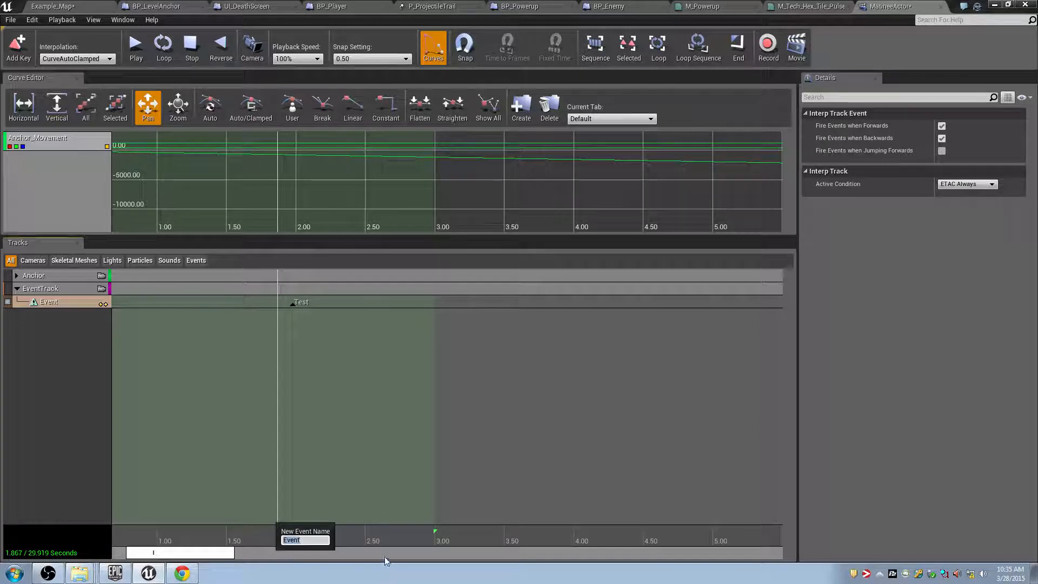
click(325, 509)
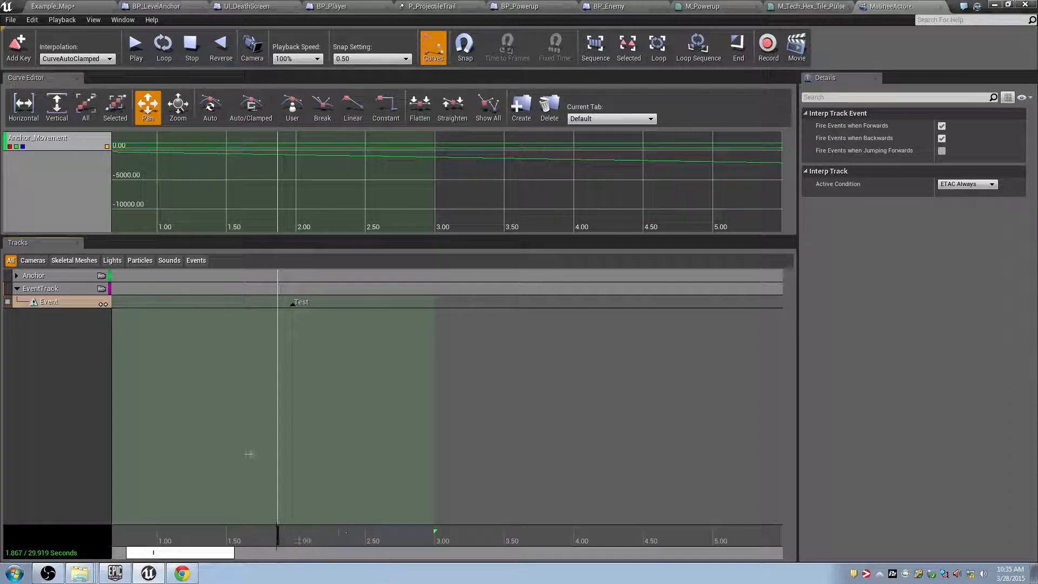
mouse_move(281, 537)
mouse_down()
mouse_move(184, 537)
mouse_move(270, 532)
mouse_up()
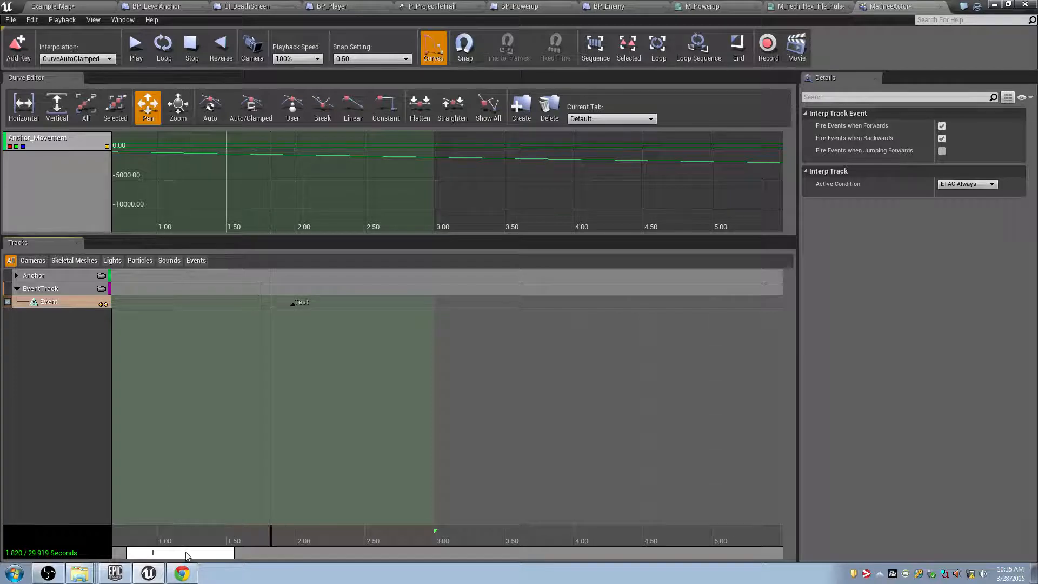
mouse_move(187, 552)
mouse_down()
mouse_move(147, 550)
mouse_move(174, 548)
mouse_up()
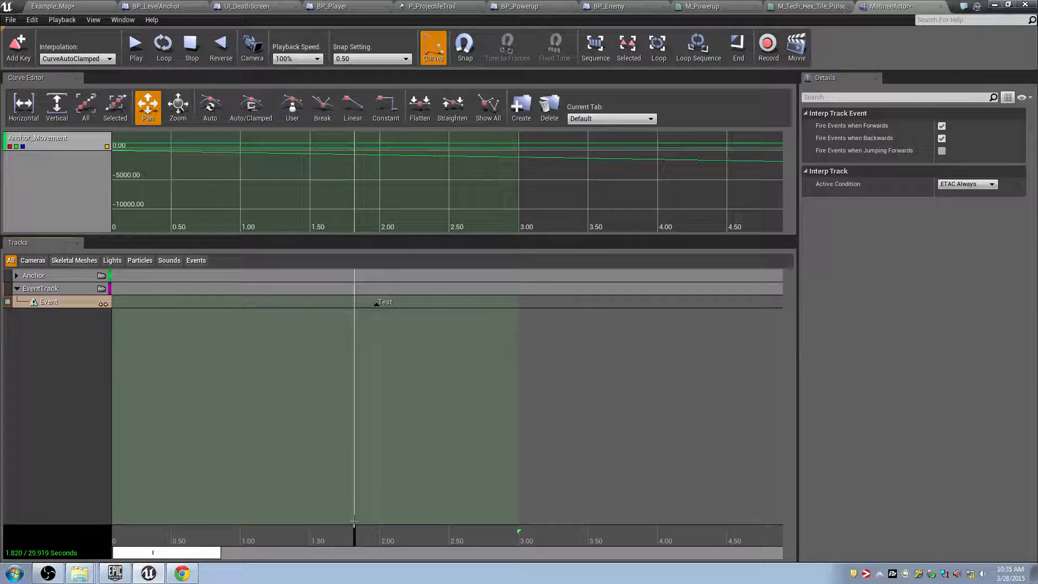
drag(363, 530, 345, 533)
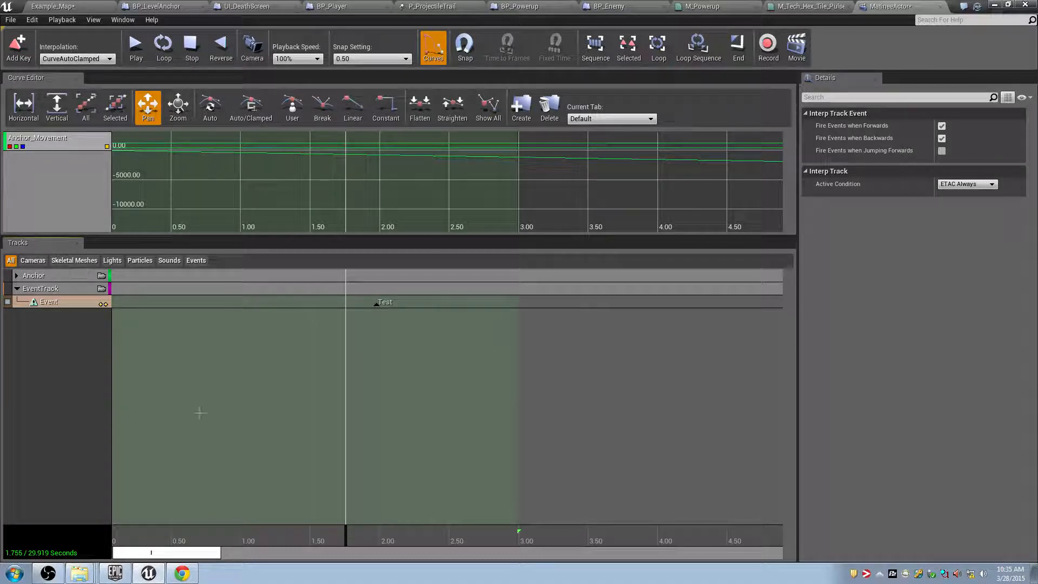
click(70, 291)
right_click(70, 344)
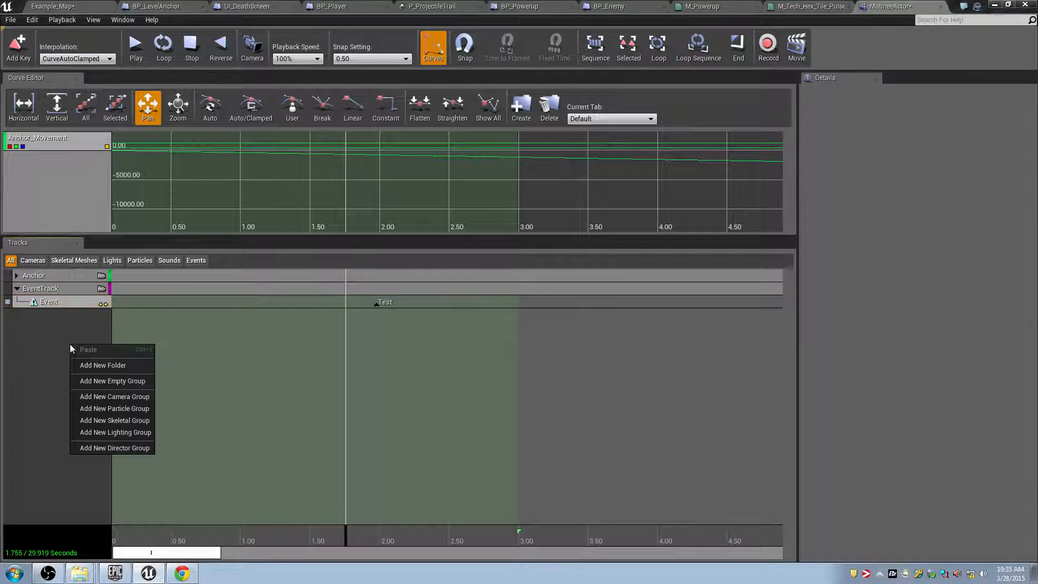
click(116, 381)
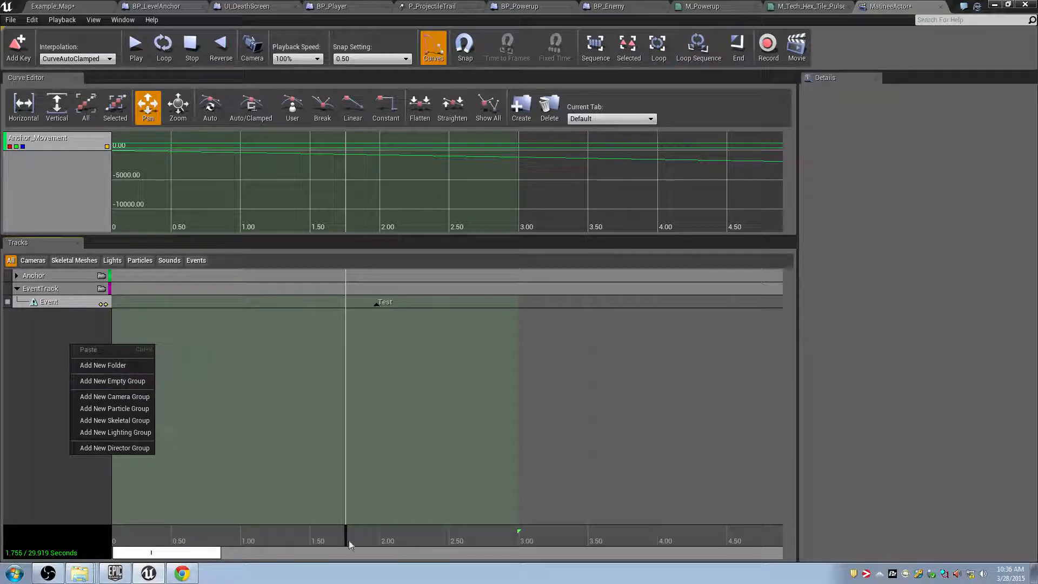
- Move the time marker to 2.00 seconds and select the Test key on the Event track
drag(345, 534, 380, 534)
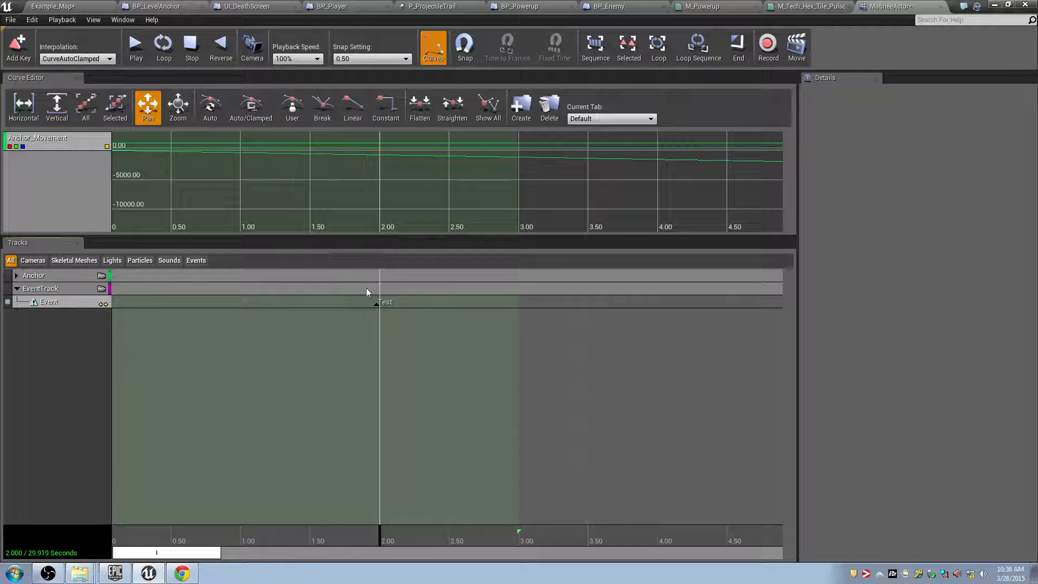
click(380, 305)
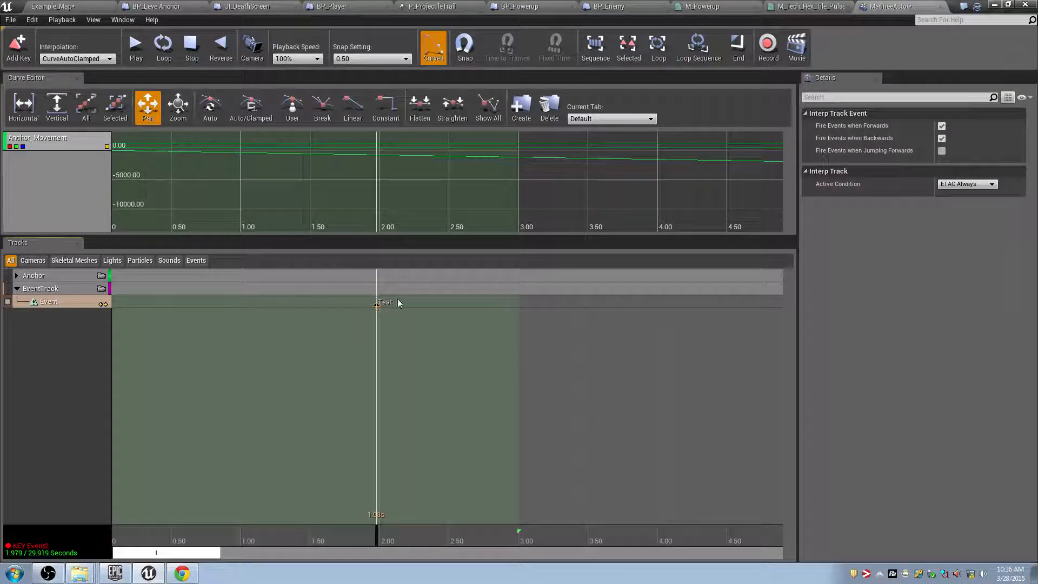
- Open the Level Blueprint of Example_Map and select the MatineeActor in the level's actor list
click(64, 6)
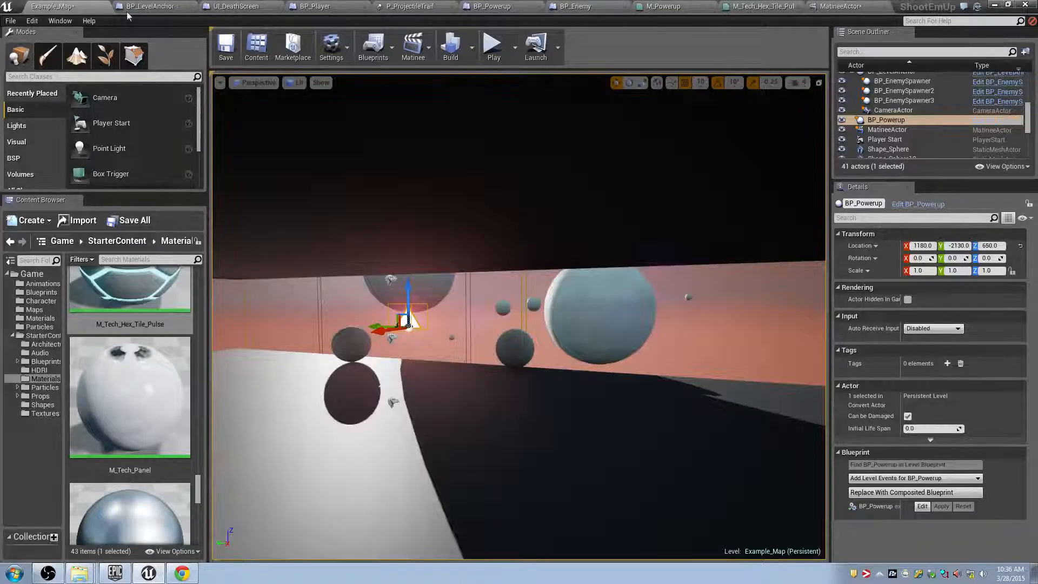
click(383, 46)
click(409, 78)
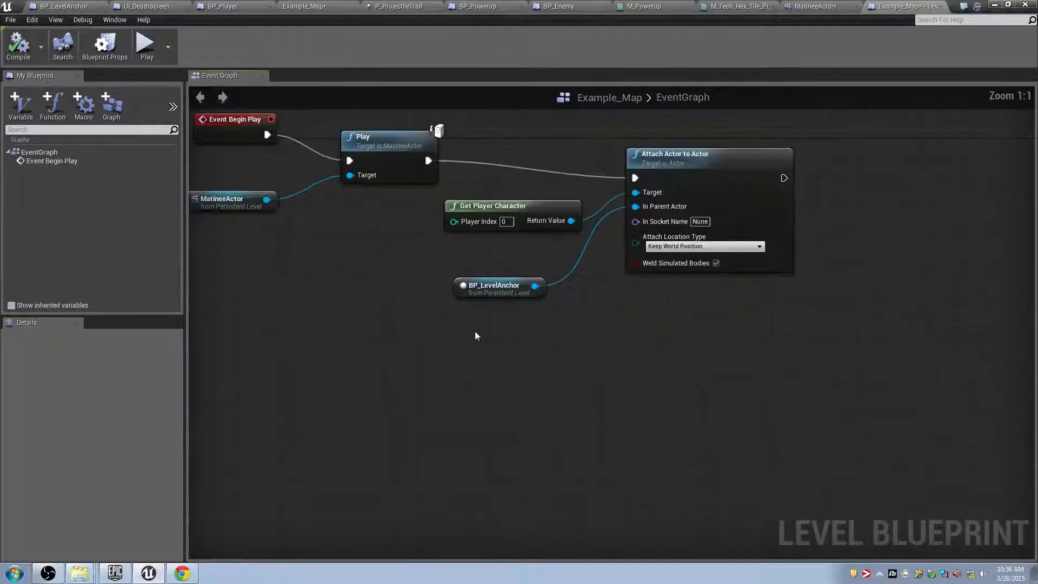
right_click(475, 335)
right_drag(324, 246, 402, 311)
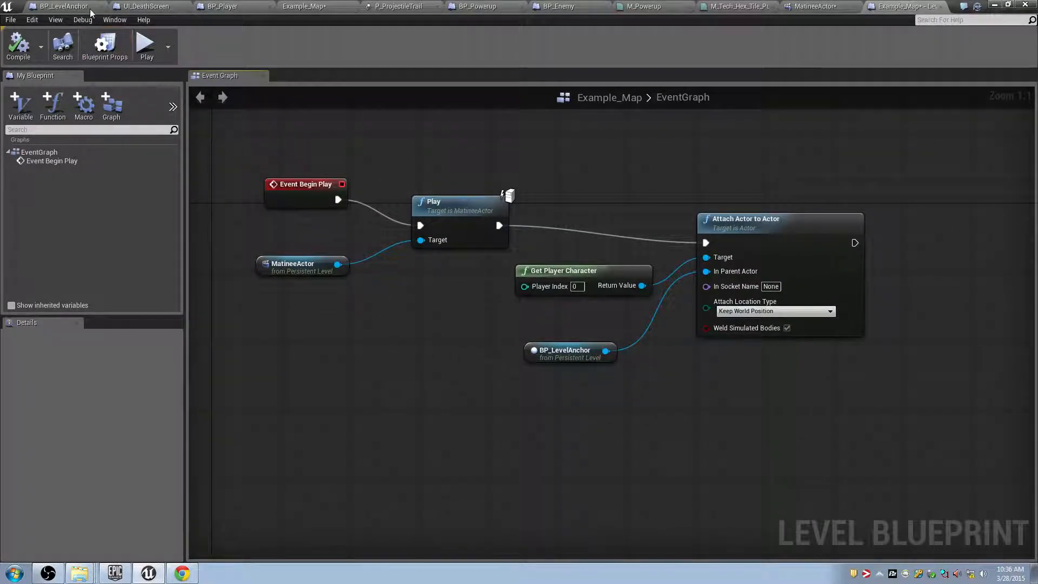
click(69, 7)
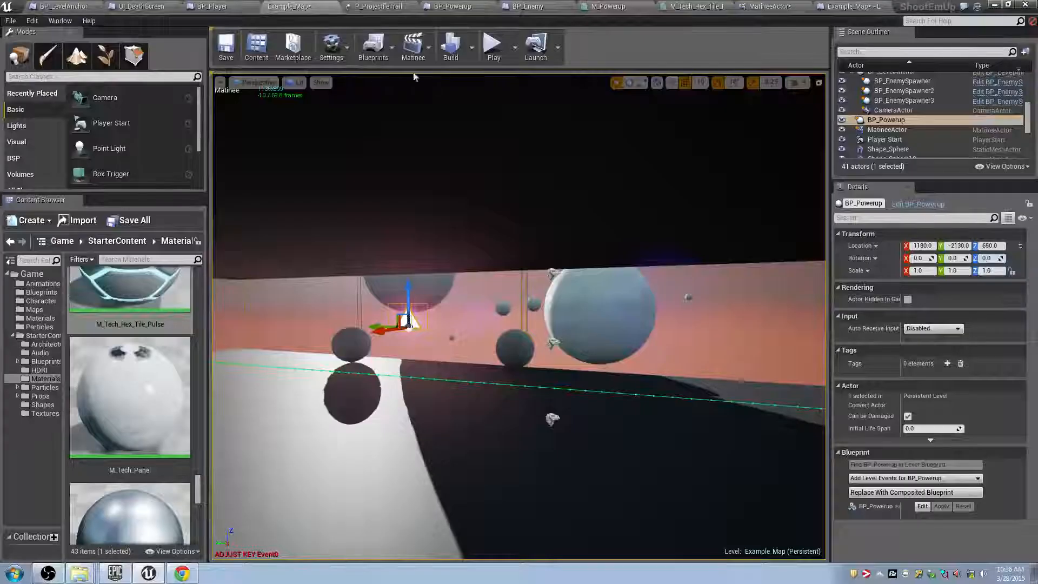
click(891, 130)
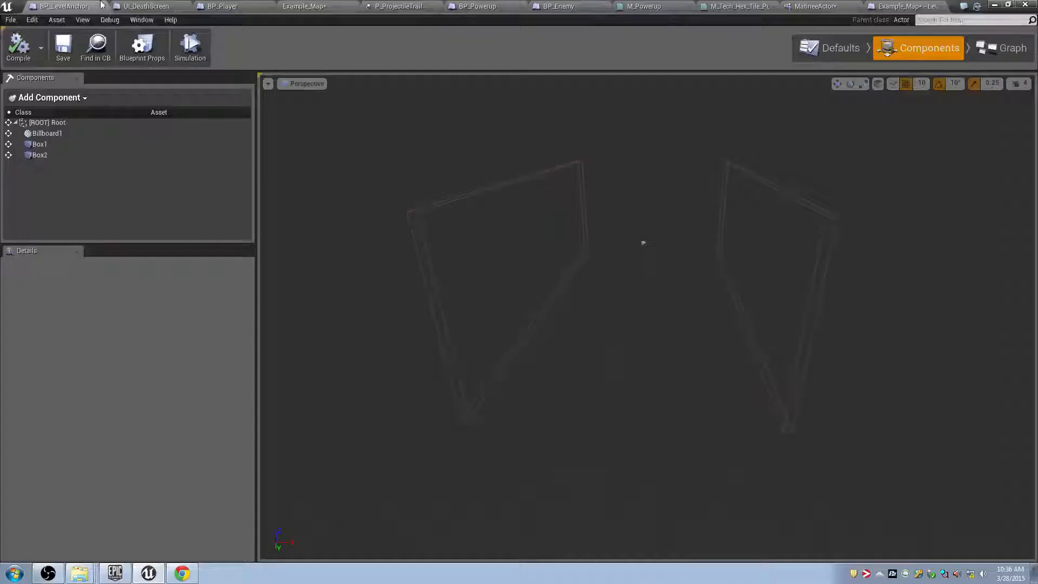
- Close the open blueprint, widget, particle and material editors, applying the changes to the M_Tech_Hex_Tile_Pulse material
click(99, 6)
middle_click(77, 2)
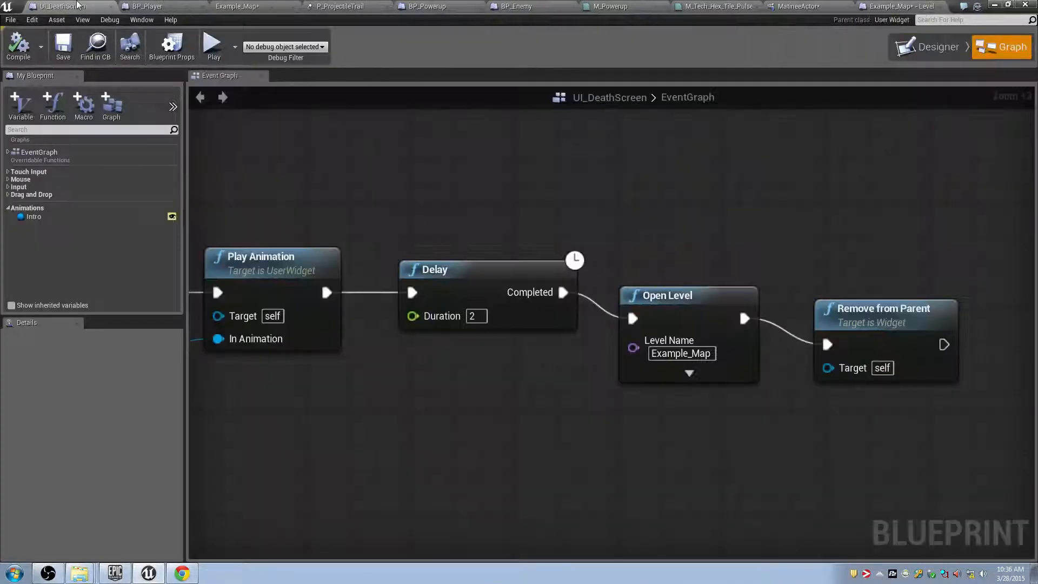
middle_click(77, 3)
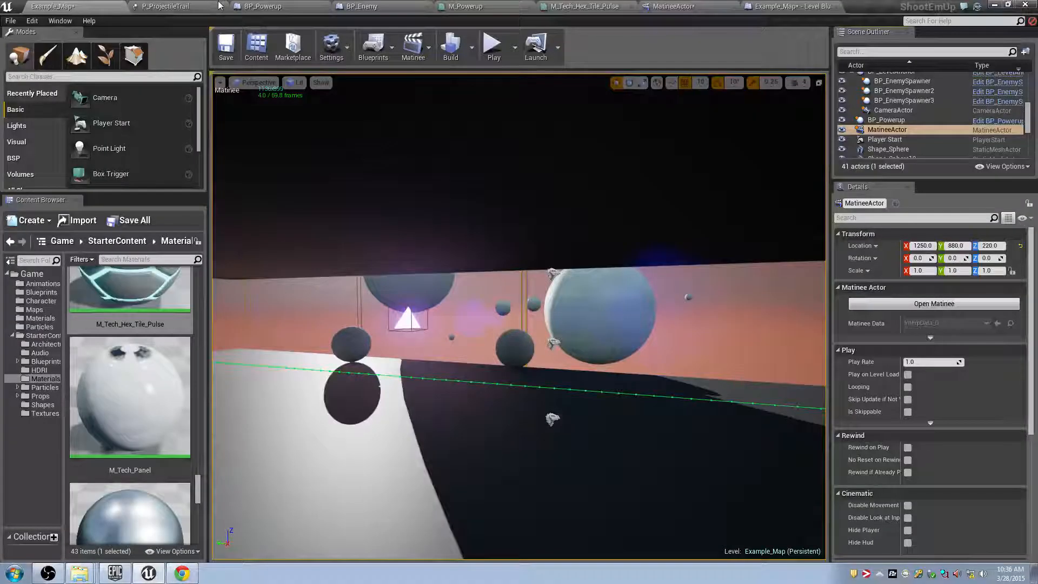
middle_click(214, 5)
middle_click(237, 5)
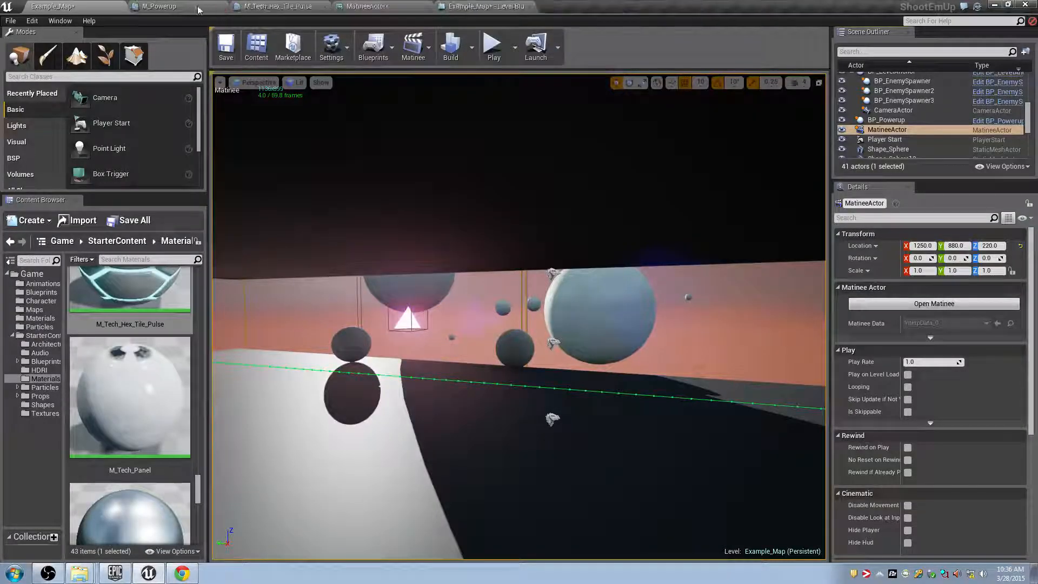
middle_click(237, 6)
middle_click(200, 6)
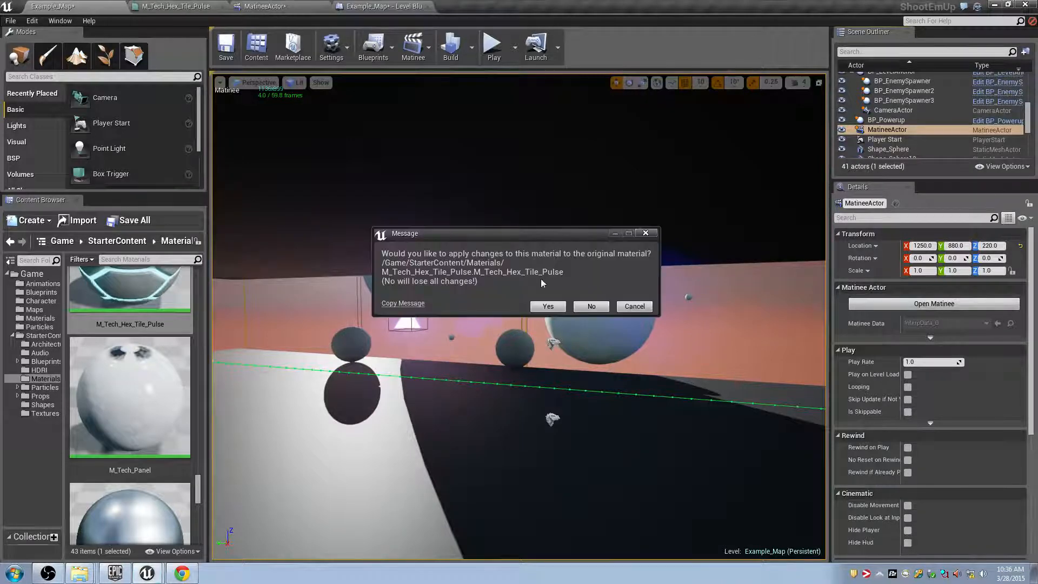
click(547, 307)
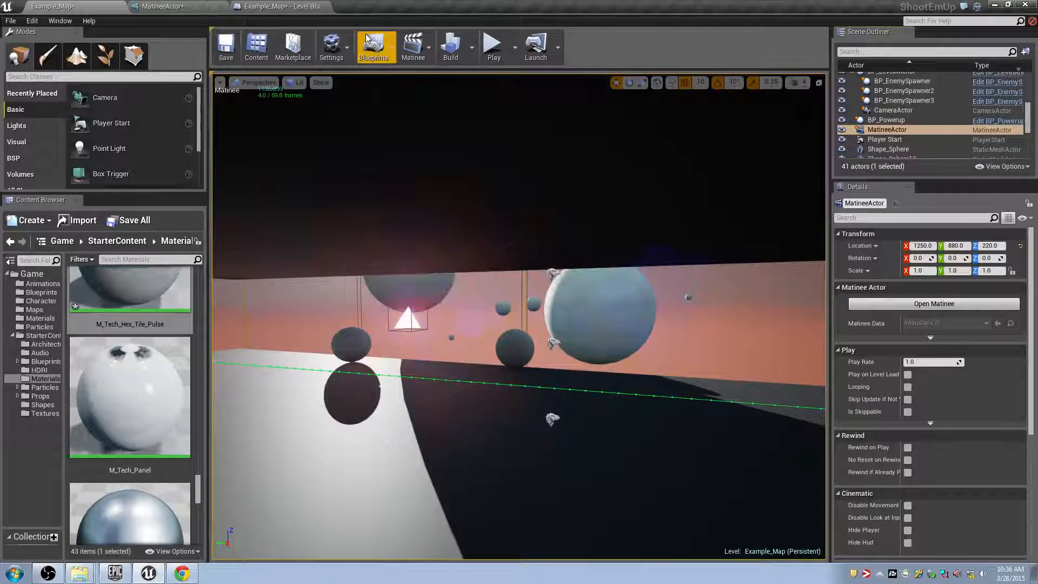
- Return to the Level Blueprint and create a Matinee Controller node for the selected MatineeActor in the empty area below the Play node
right_drag(424, 104, 403, 107)
right_drag(505, 119, 557, 100)
click(281, 6)
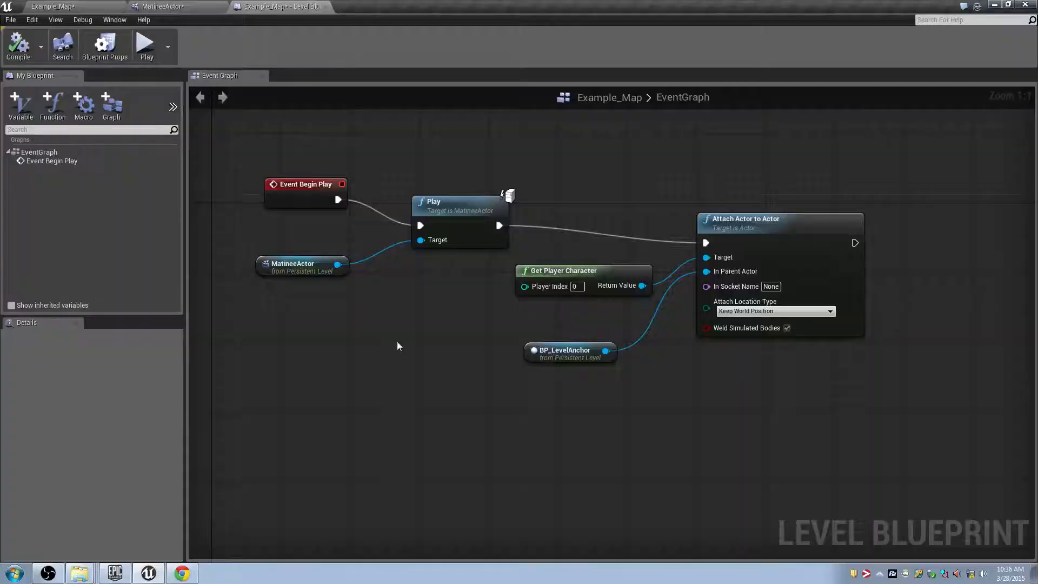
right_click(399, 352)
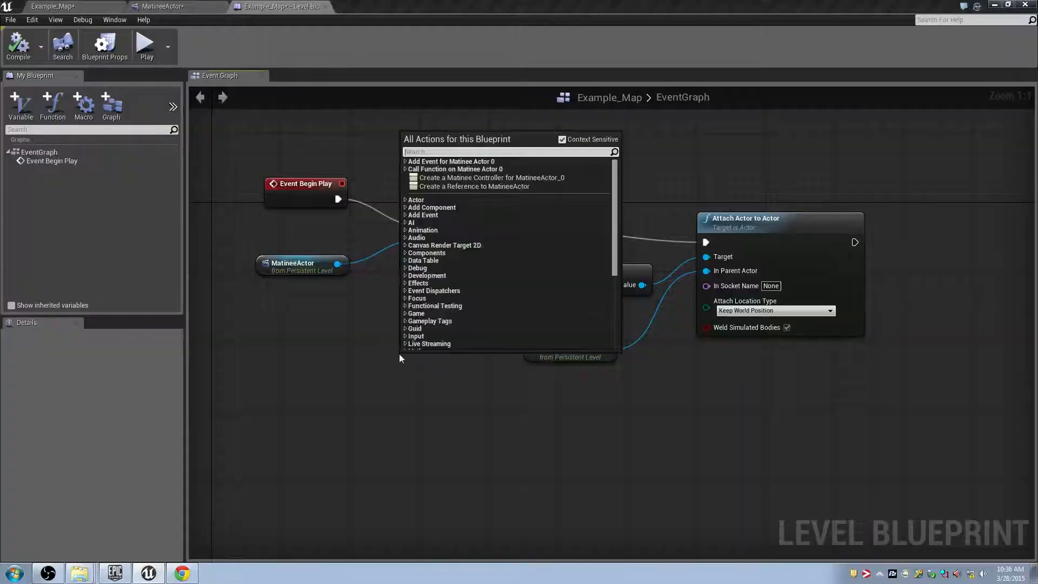
click(474, 179)
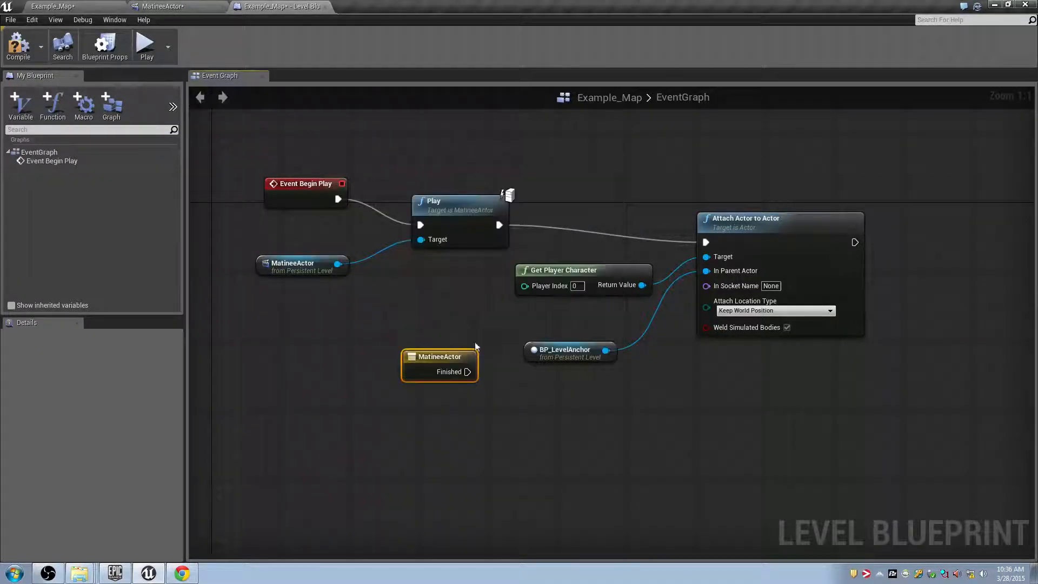
scroll(476, 374, up, 5)
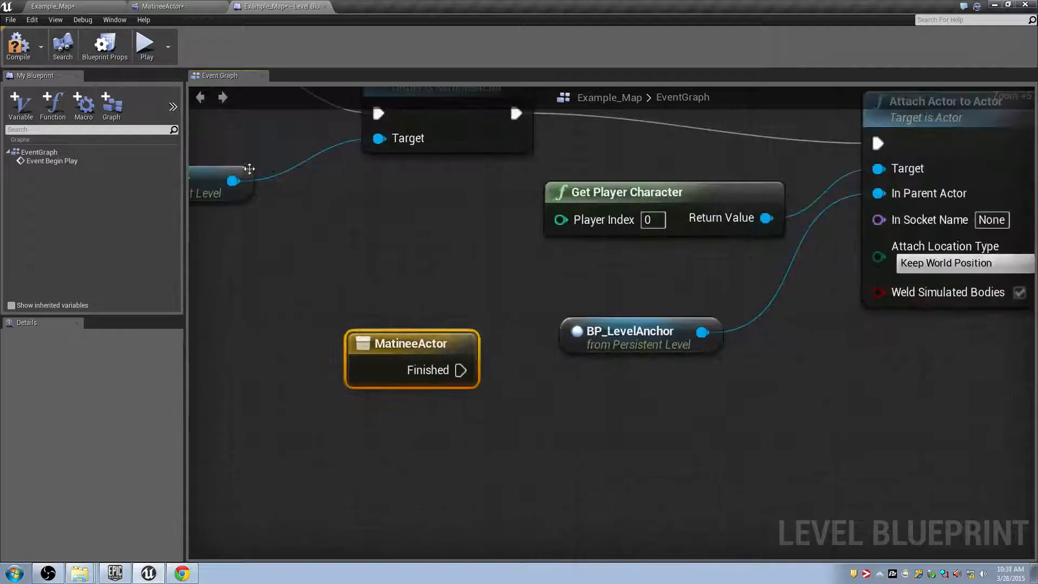
- Compile the Level Blueprint and save the level, agreeing to close Matinee
key(F7)
key(ctrl+s)
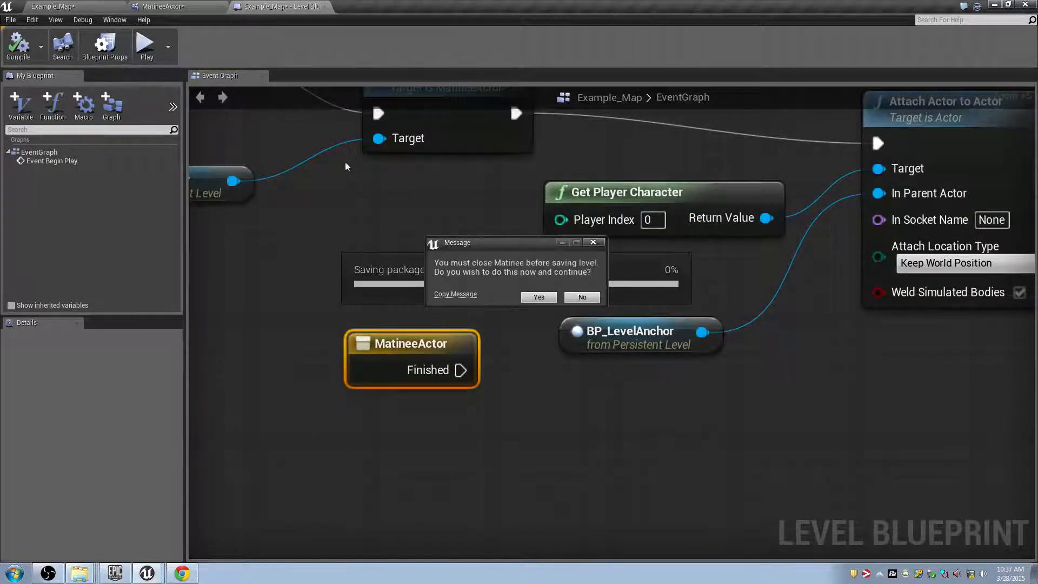
click(538, 297)
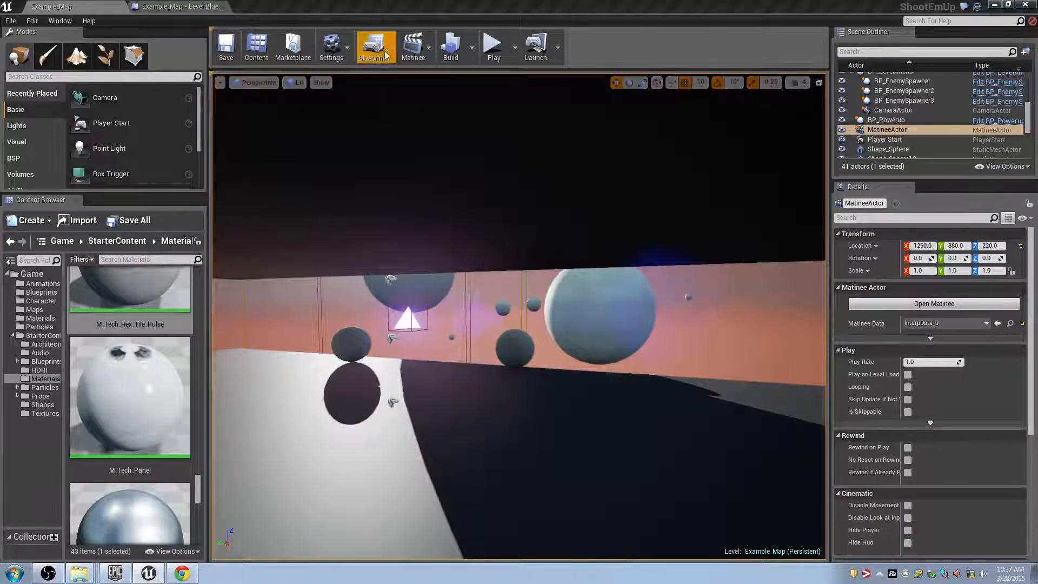
- Replace the MatineeActor controller node in the Level Blueprint with a newly created one and save the level
click(384, 51)
click(395, 74)
key(Delete)
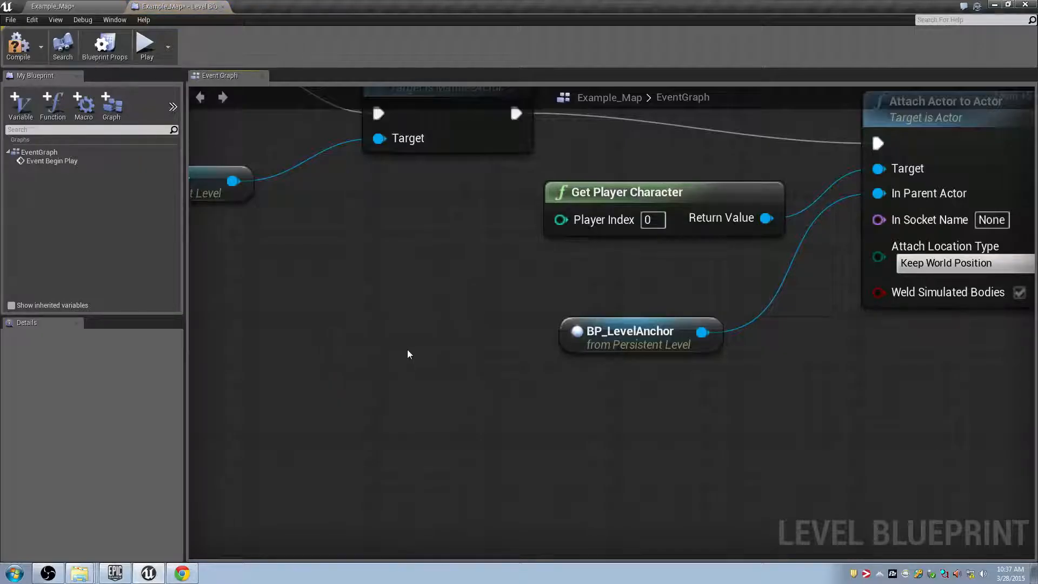
right_click(407, 349)
click(486, 174)
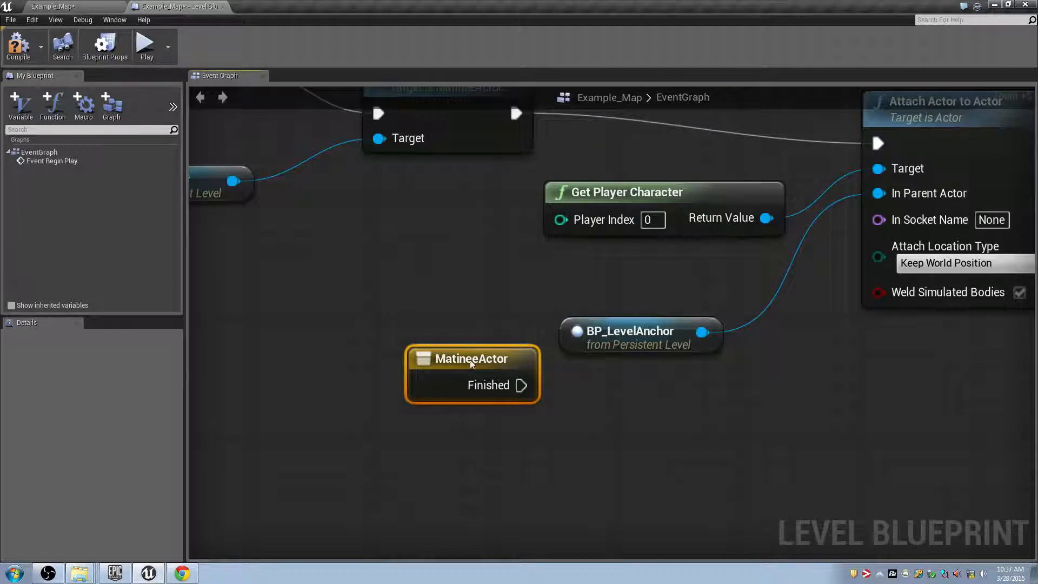
key(ctrl+s)
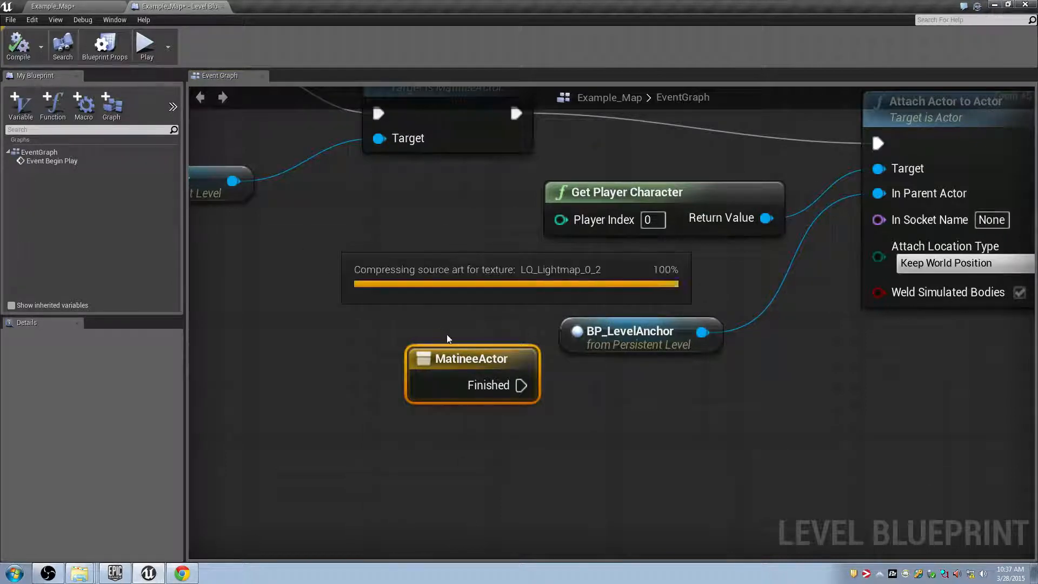
right_drag(447, 334, 367, 292)
drag(392, 329, 413, 368)
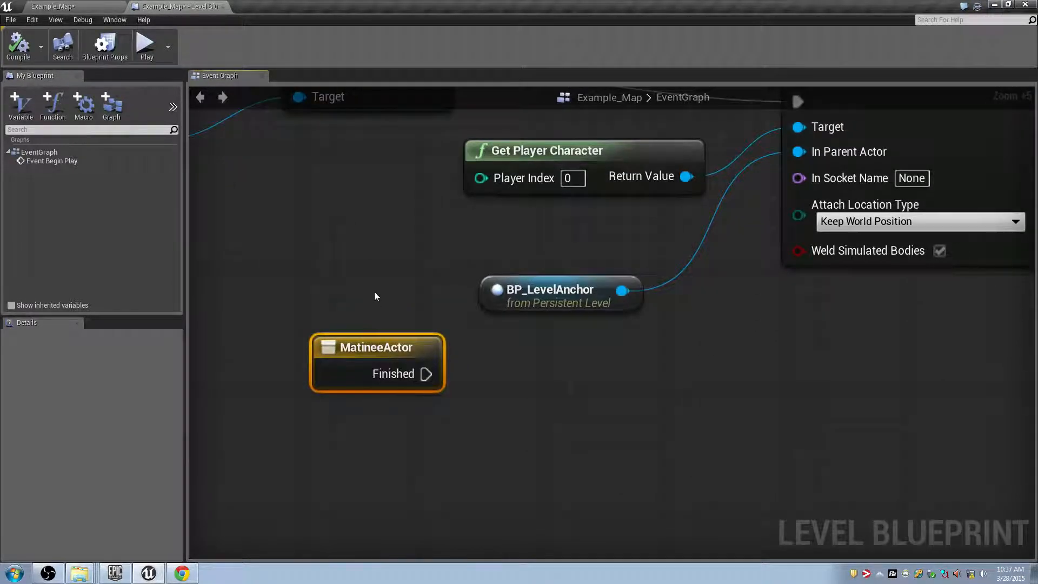
- Delete the MatineeActor controller node from the Level Blueprint
right_click(374, 290)
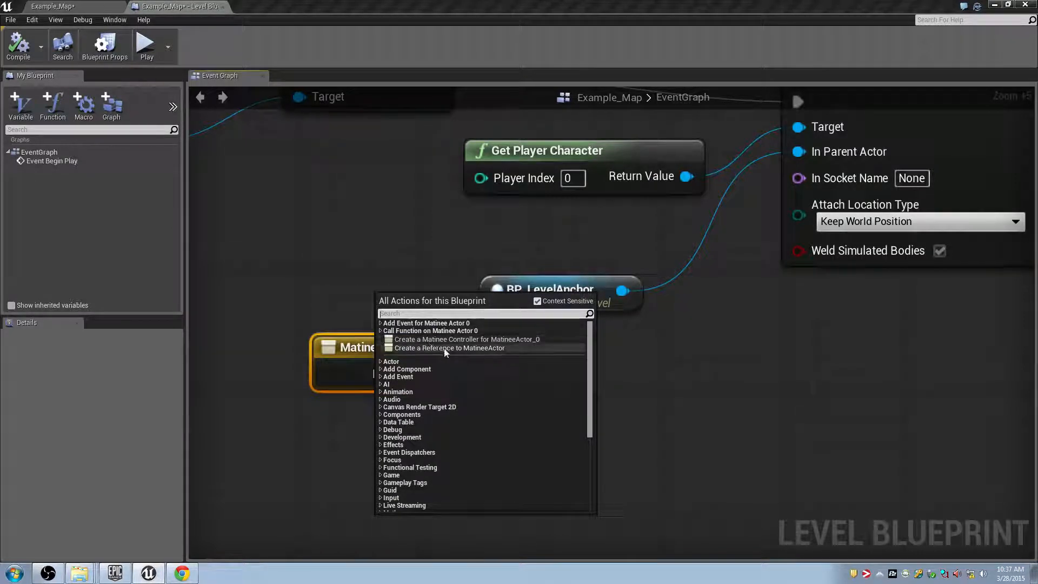
click(73, 6)
click(192, 6)
key(Delete)
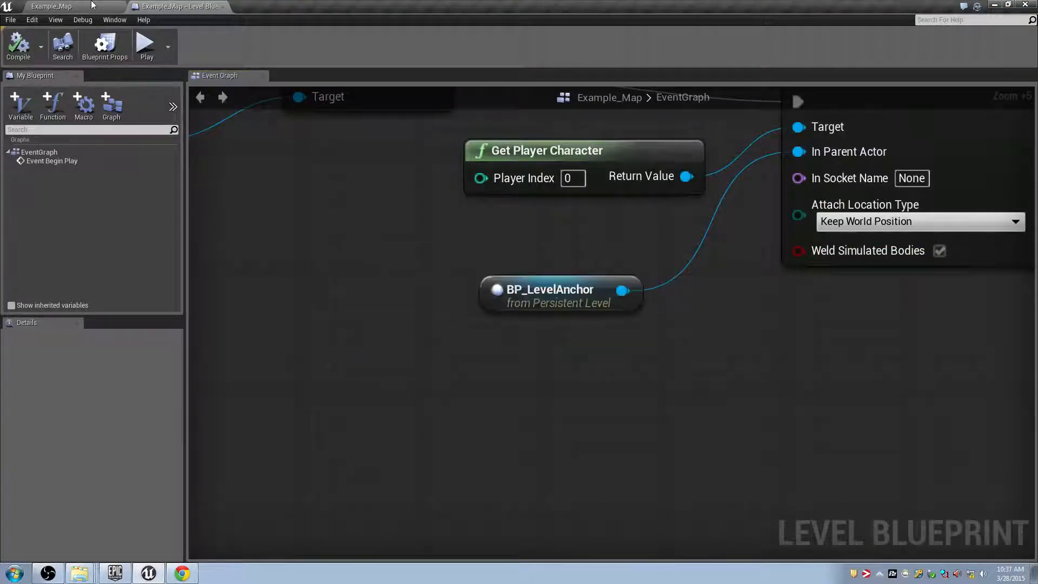
- Reselect the MatineeActor in the level and create a Matinee Controller node for it in the Level Blueprint
click(89, 7)
click(897, 130)
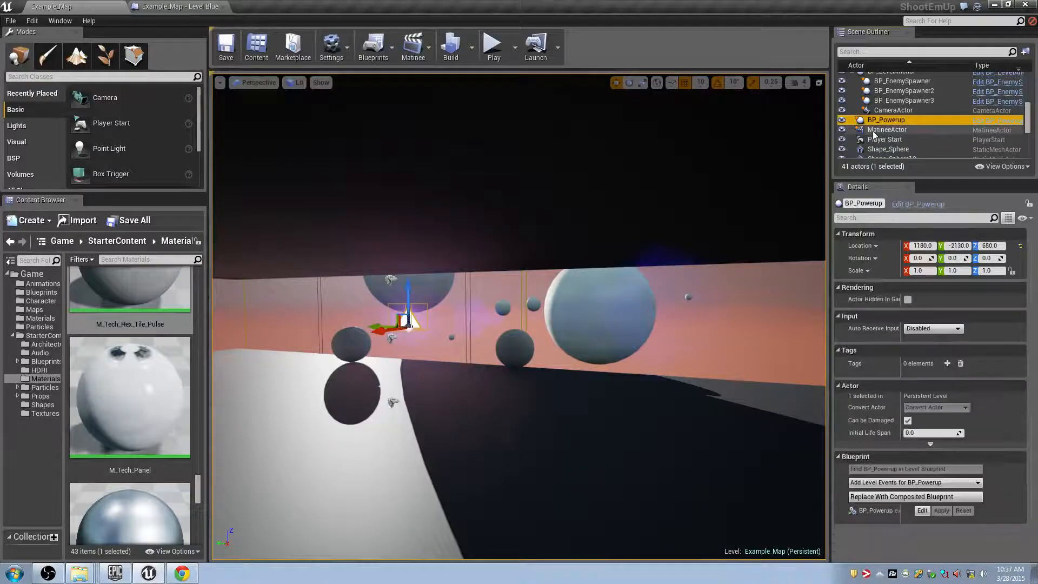
click(180, 6)
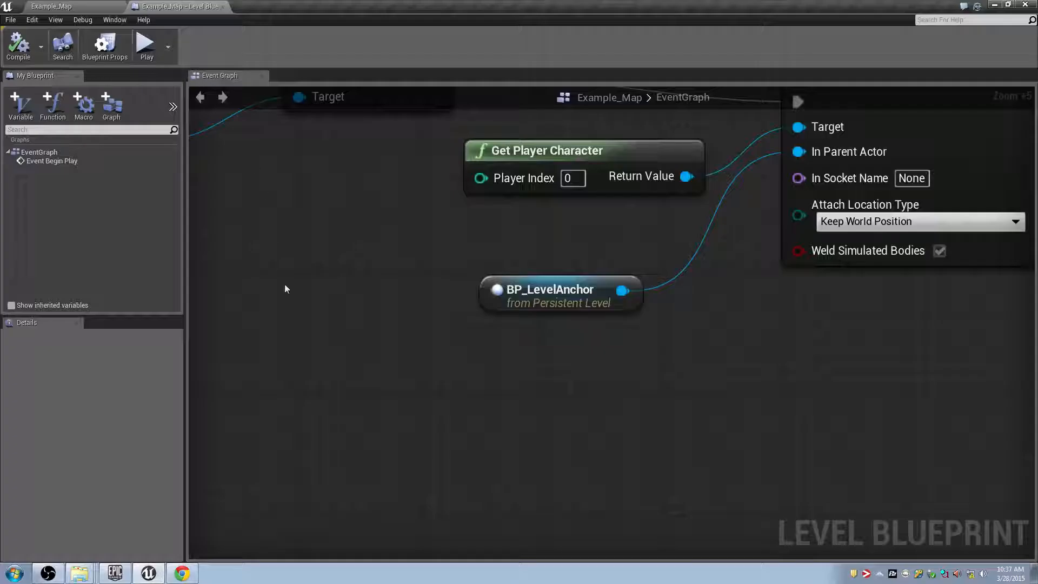
right_click(291, 312)
click(342, 355)
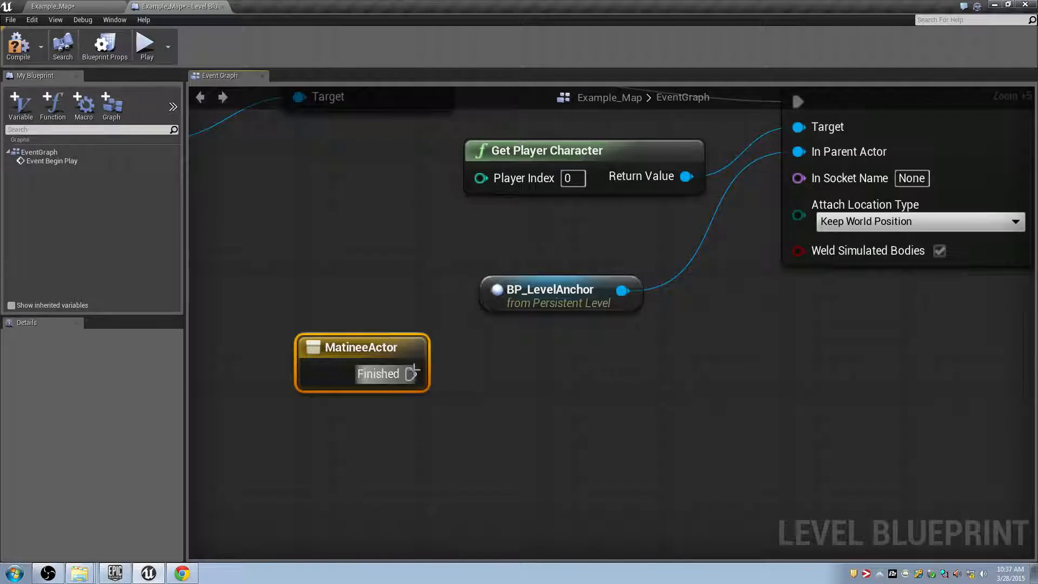
- Refresh the MatineeActor controller node to update its event outputs
right_click(405, 356)
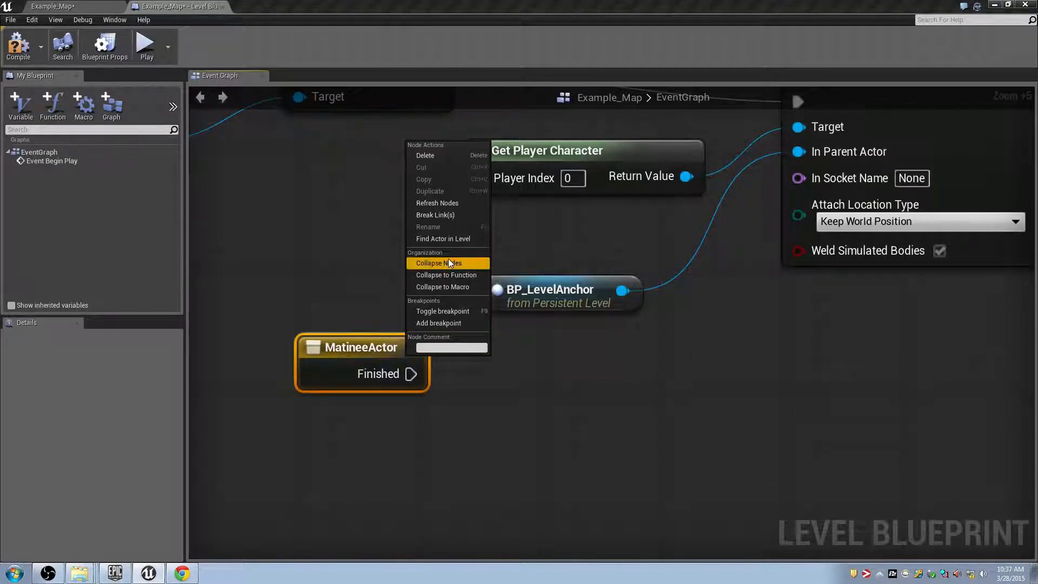
click(391, 327)
right_click(396, 349)
click(433, 407)
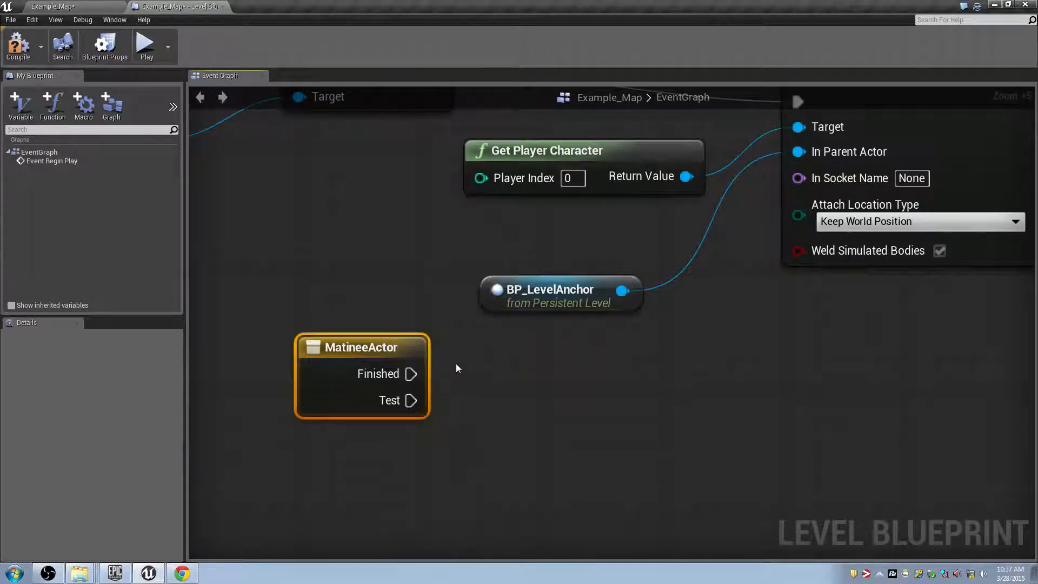
- Delete the MatineeActor controller node, create a new one and place it just below the BP_LevelAnchor node
key(Delete)
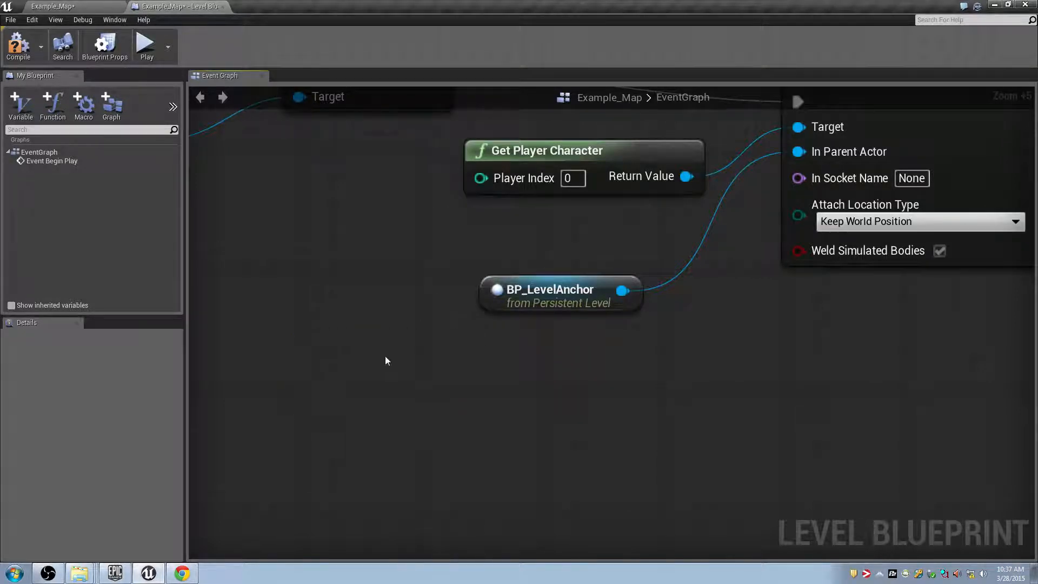
right_click(385, 356)
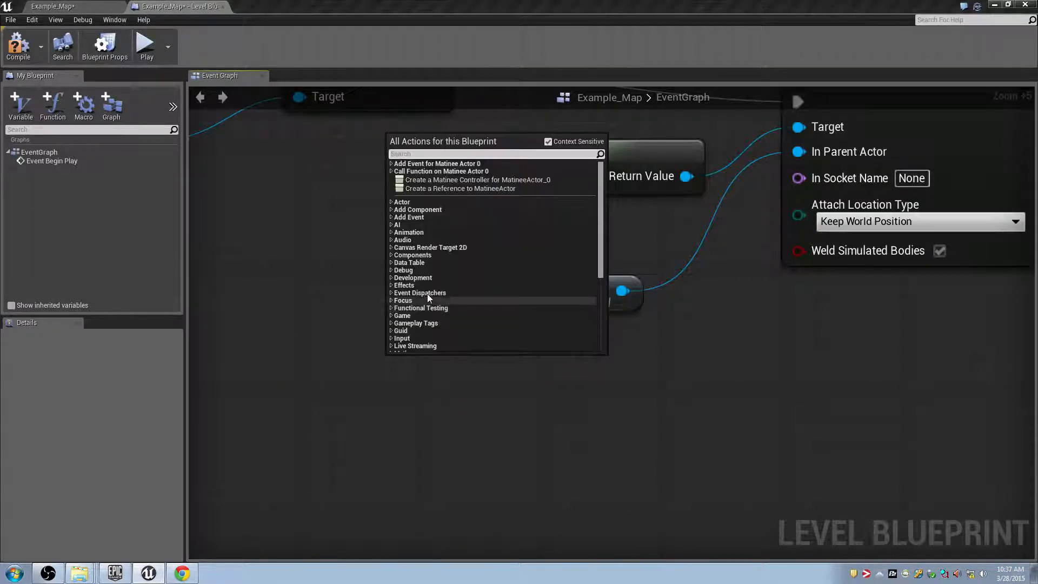
click(466, 178)
drag(474, 352, 540, 393)
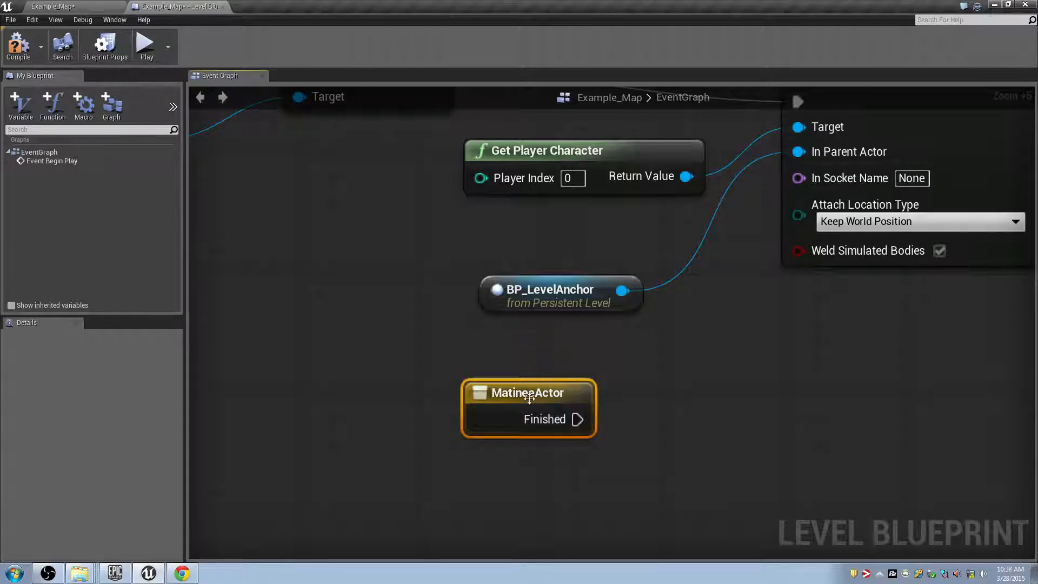
- Refresh the new MatineeActor controller node to expose its Test output, and return to the Example_Map level
right_click(562, 394)
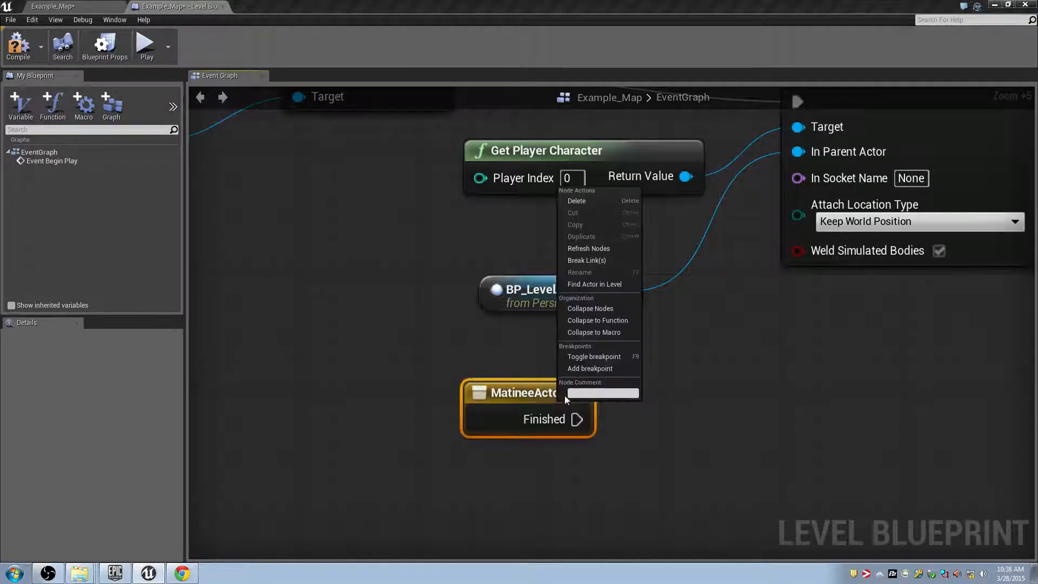
click(611, 247)
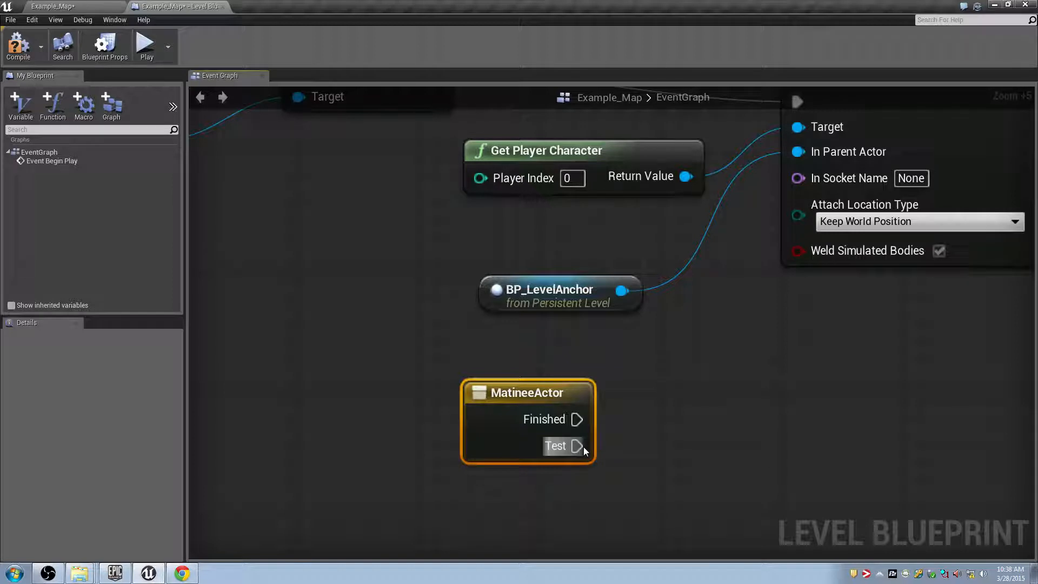
click(54, 6)
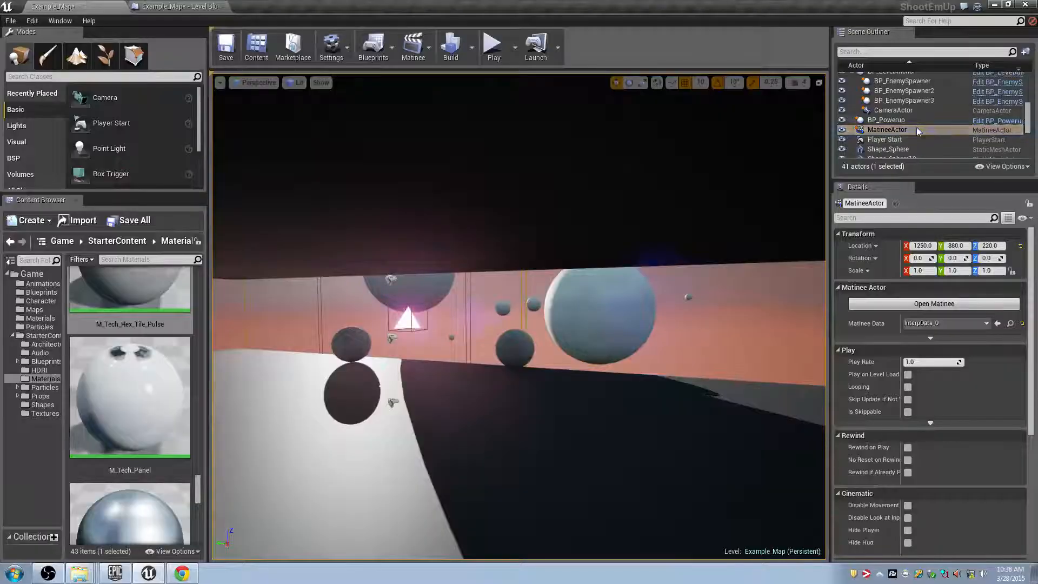
- Examine the Matinee controller creation option and the node actions of the MatineeActor node in the Level Blueprint
click(179, 6)
right_click(401, 176)
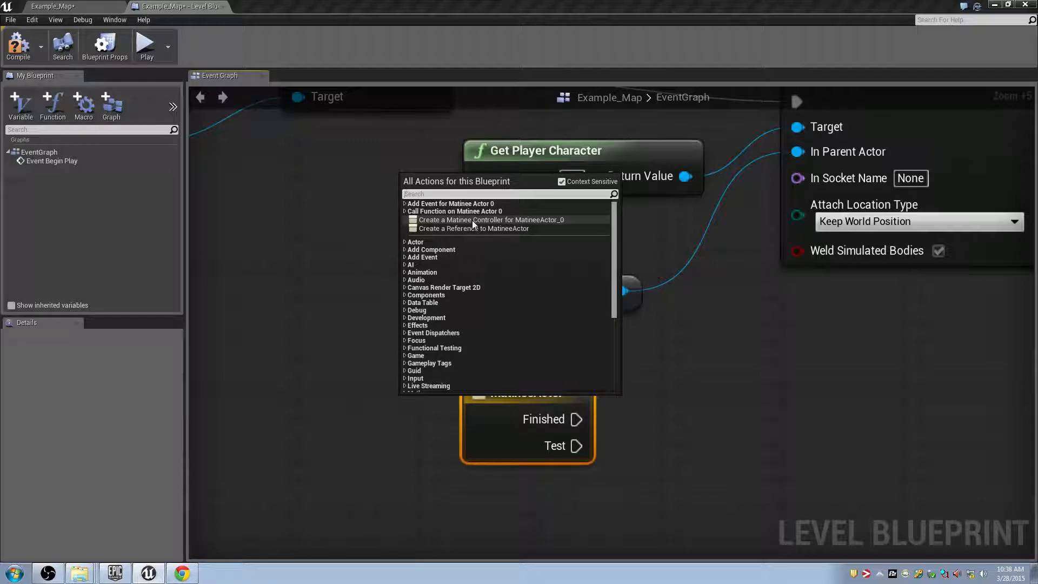
right_click(535, 432)
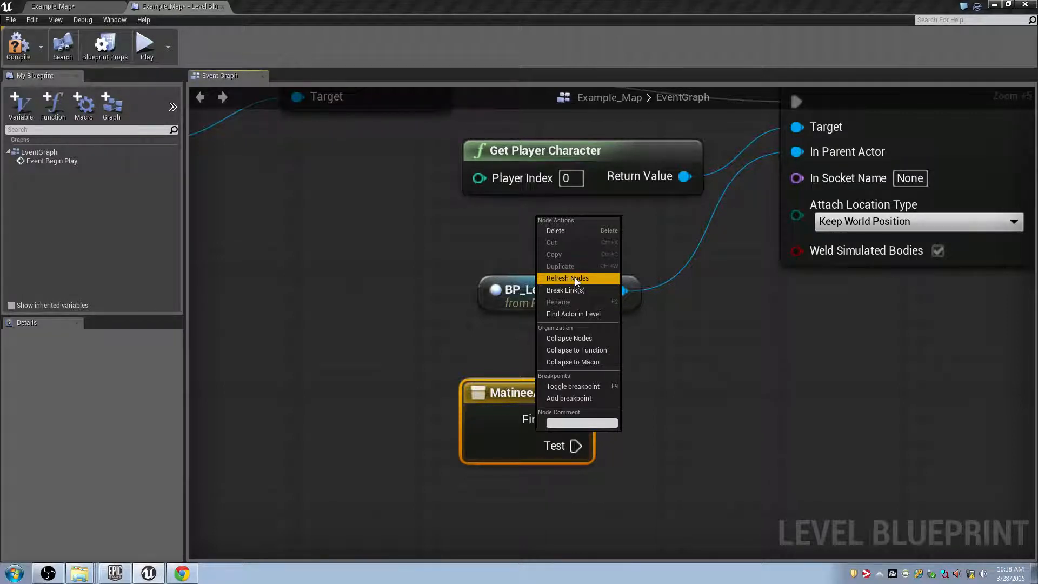
click(468, 348)
right_click(417, 352)
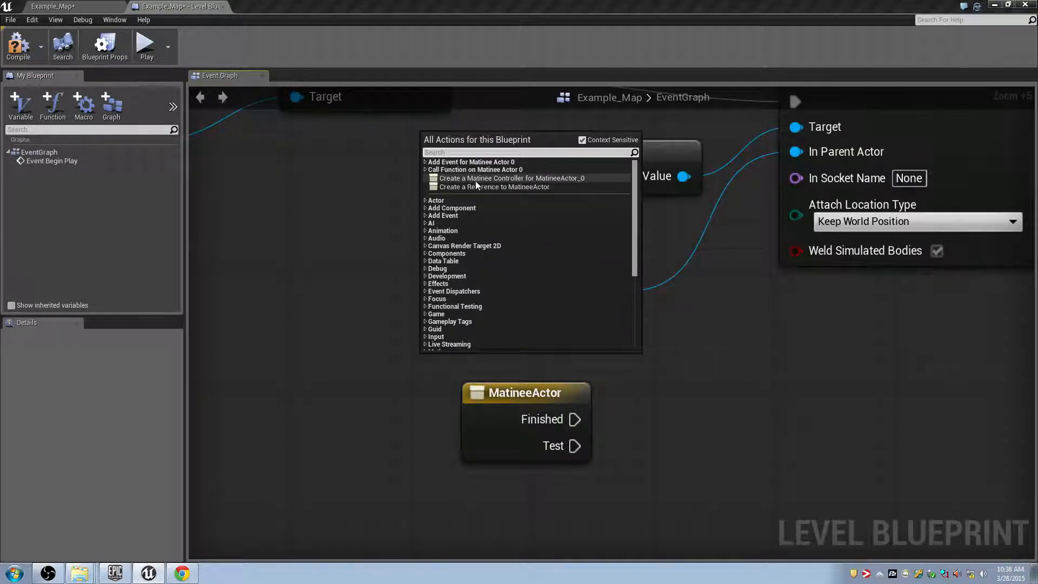
click(532, 442)
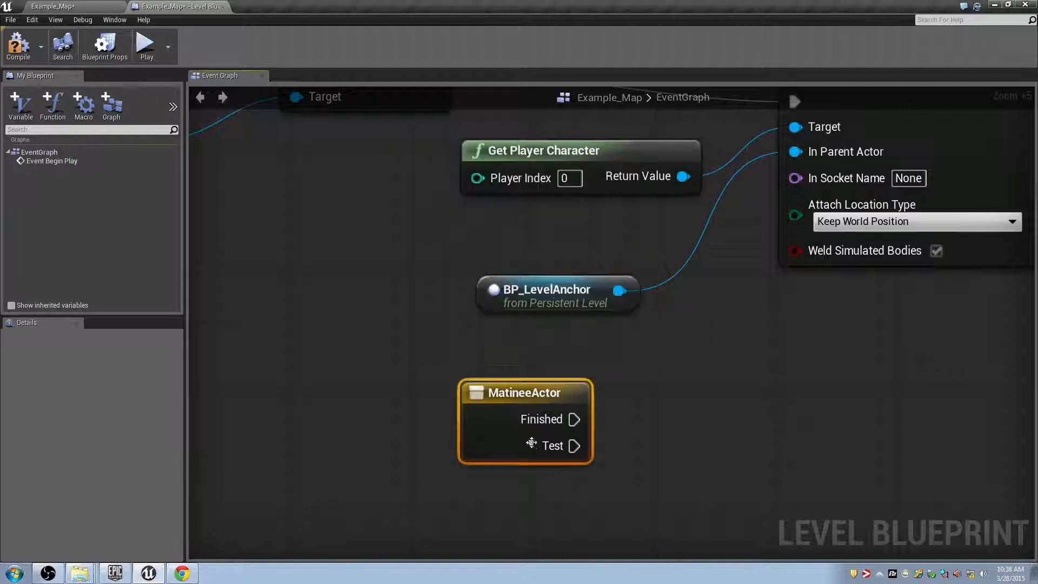
right_click(532, 442)
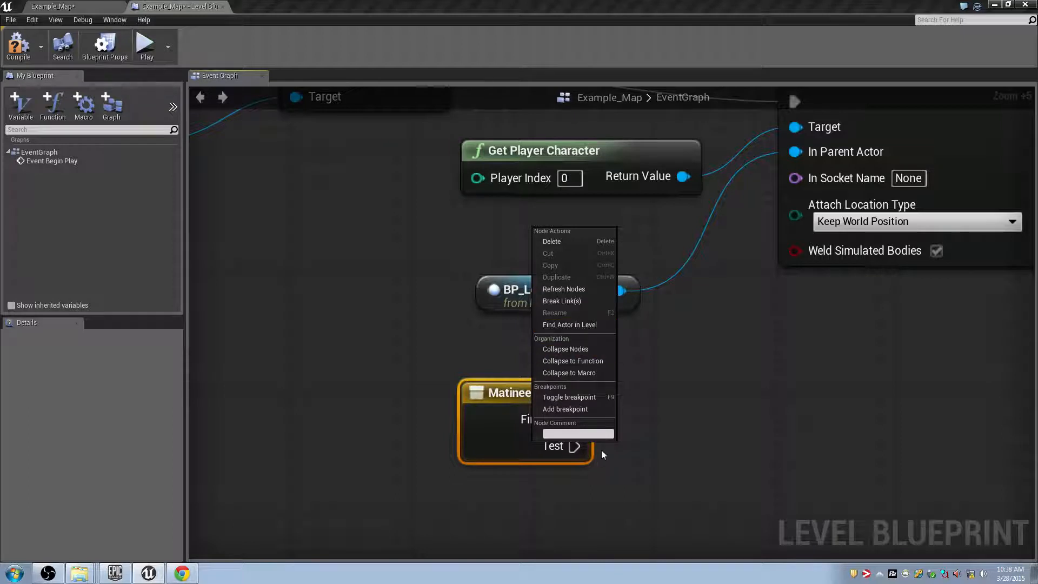
click(602, 467)
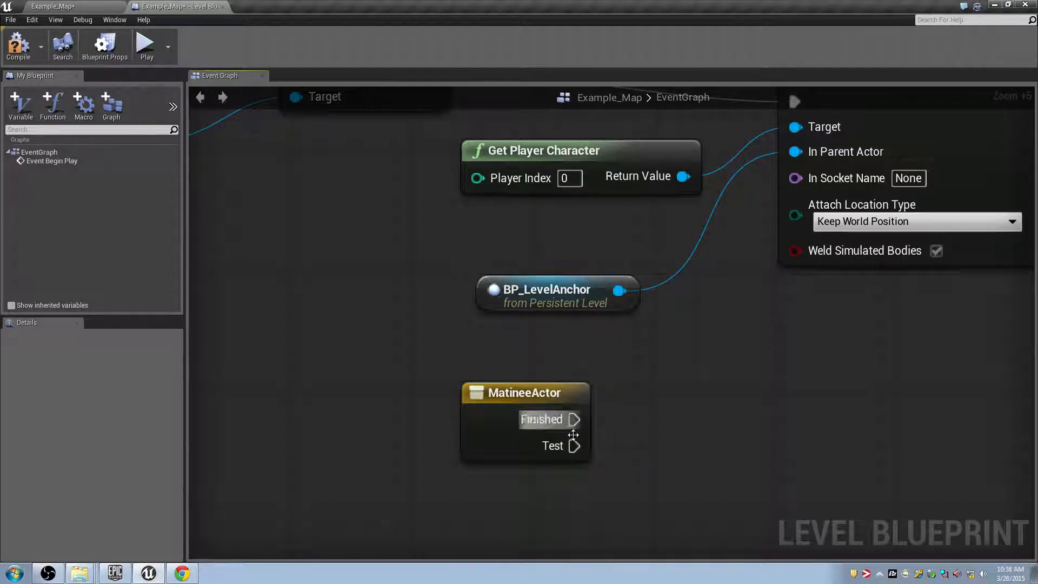
click(70, 5)
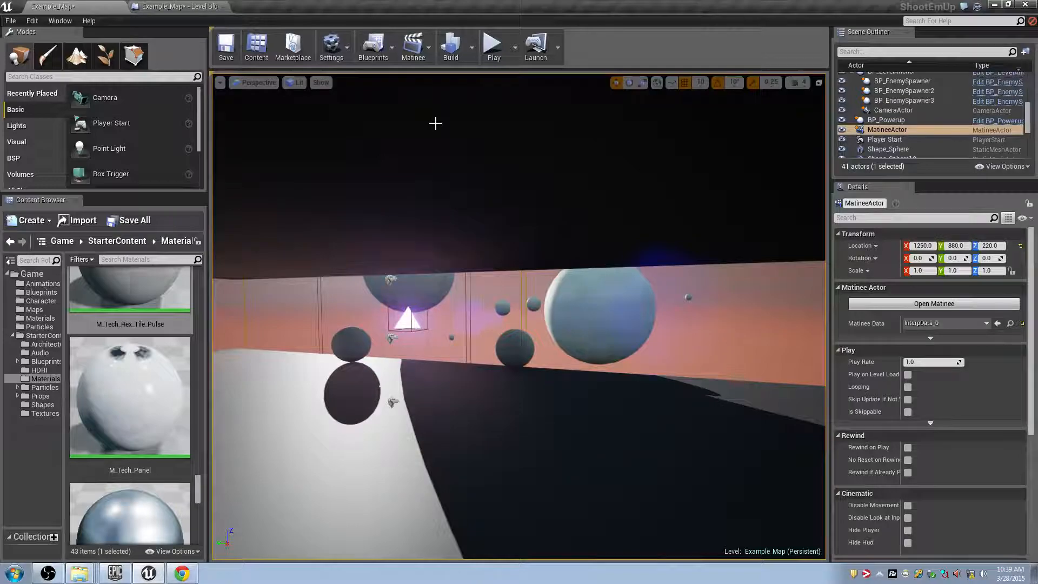
- Wire the MatineeActor node's Test output to a new Print String node in the Level Blueprint and test it in a game preview
click(179, 6)
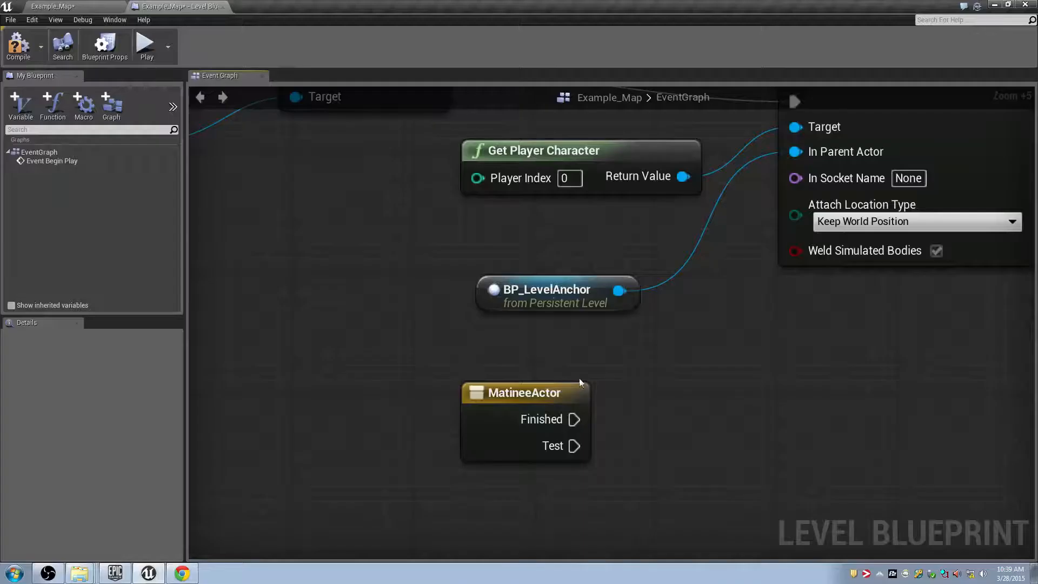
drag(574, 446, 706, 410)
text(print st)
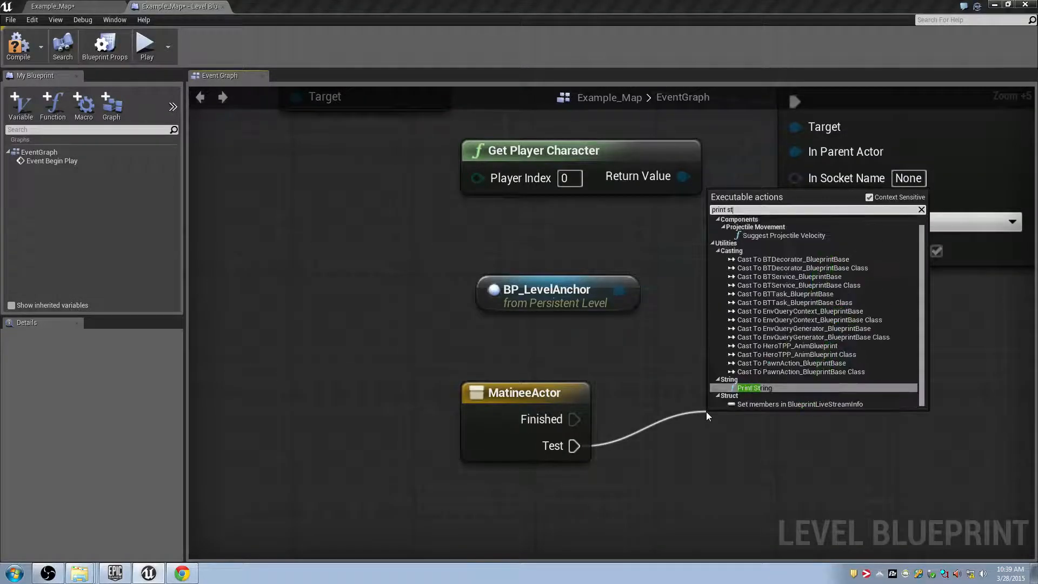
key(Return)
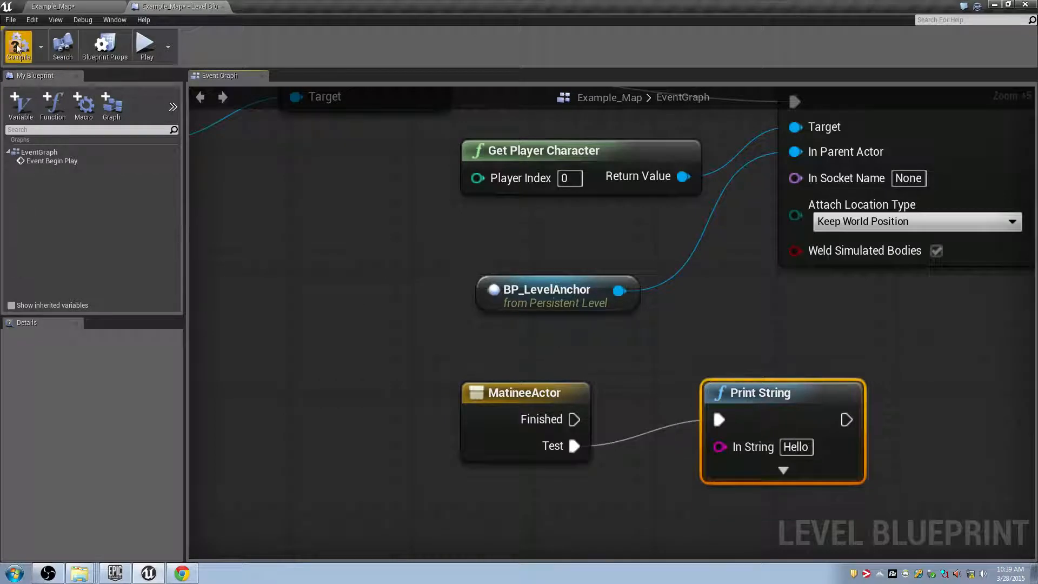
click(145, 44)
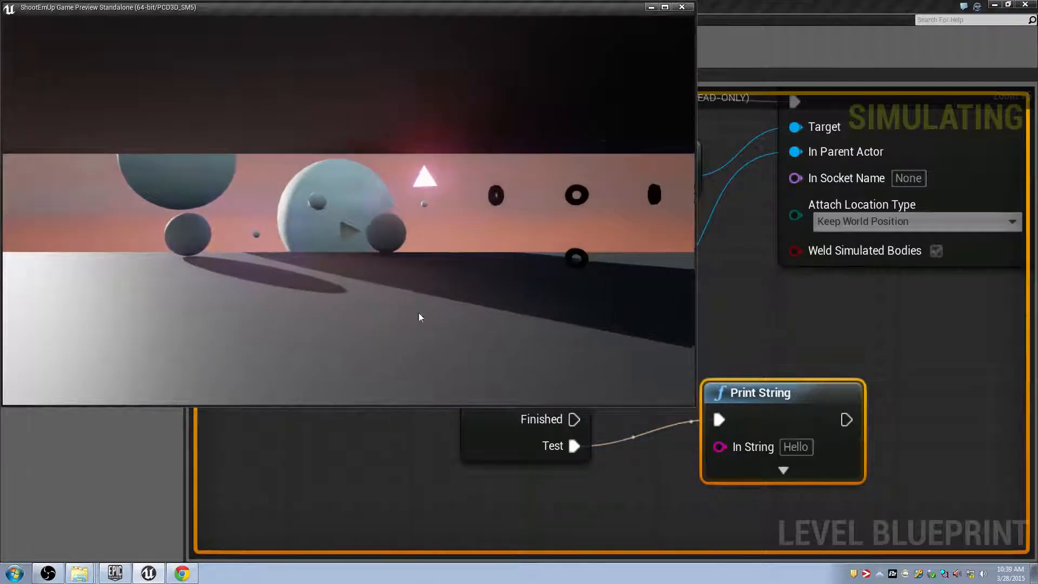
key(Escape)
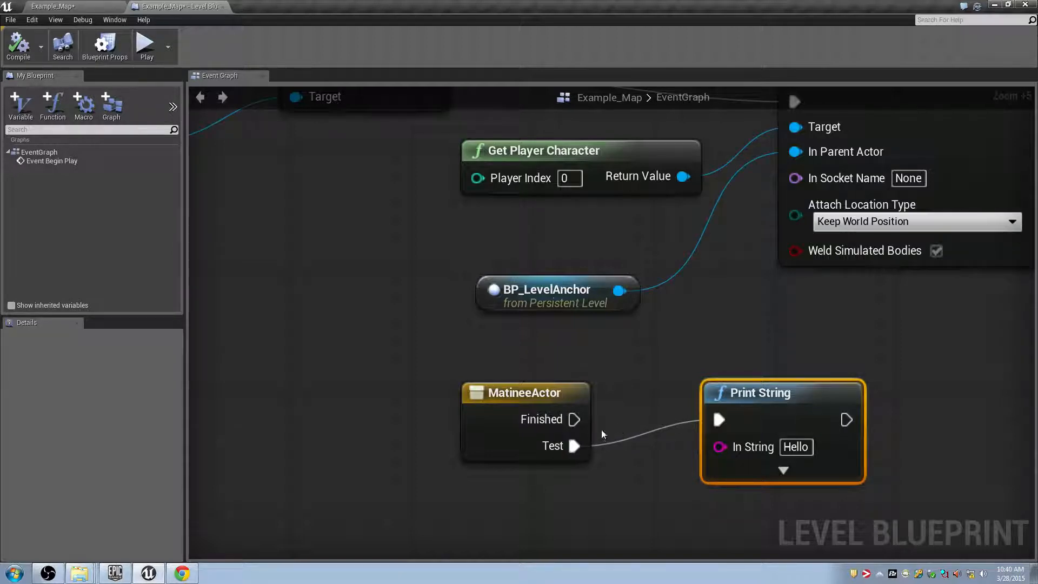
- Open the level's Matinee sequence and undock it into its own window filling the right half of the screen
click(109, 6)
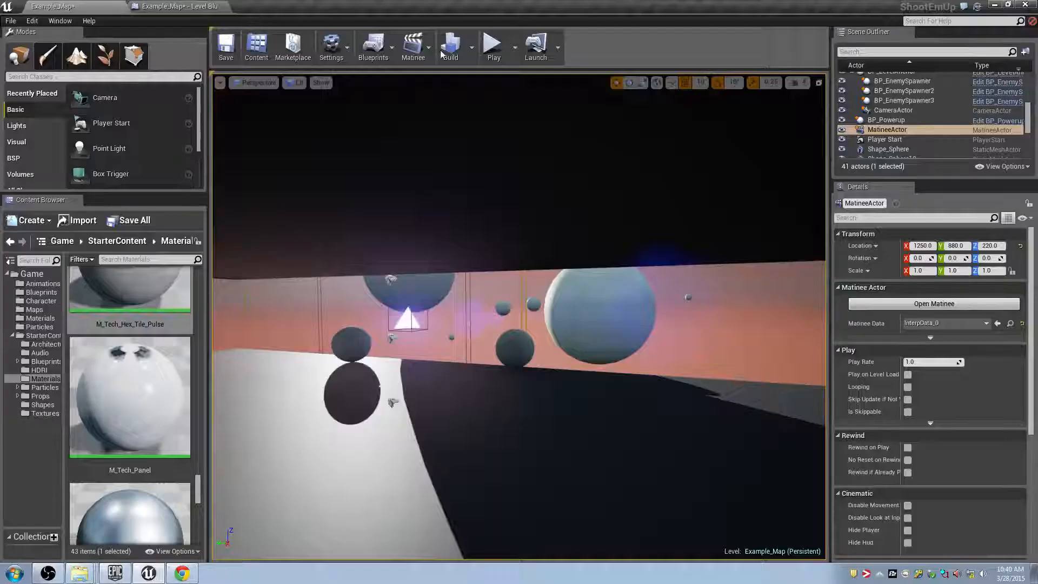
click(408, 49)
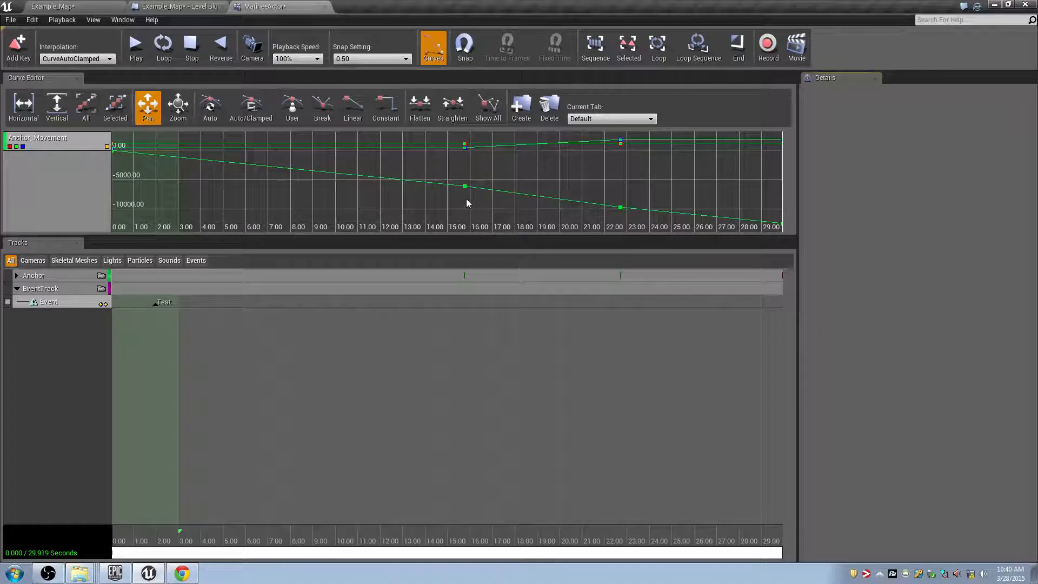
click(157, 303)
scroll(237, 324, down, 3)
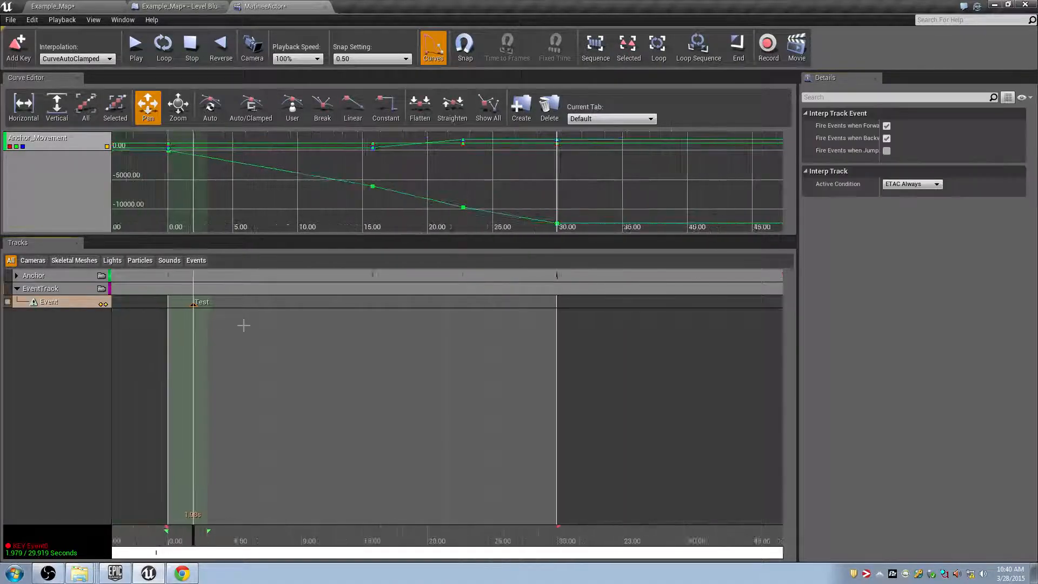
drag(265, 6, 932, 279)
drag(1016, 278, 1036, 279)
- Fit the level editor window into the left half of the screen beside Matinee, previewing the sequence at a further point in time
key(s)
right_drag(432, 324, 433, 328)
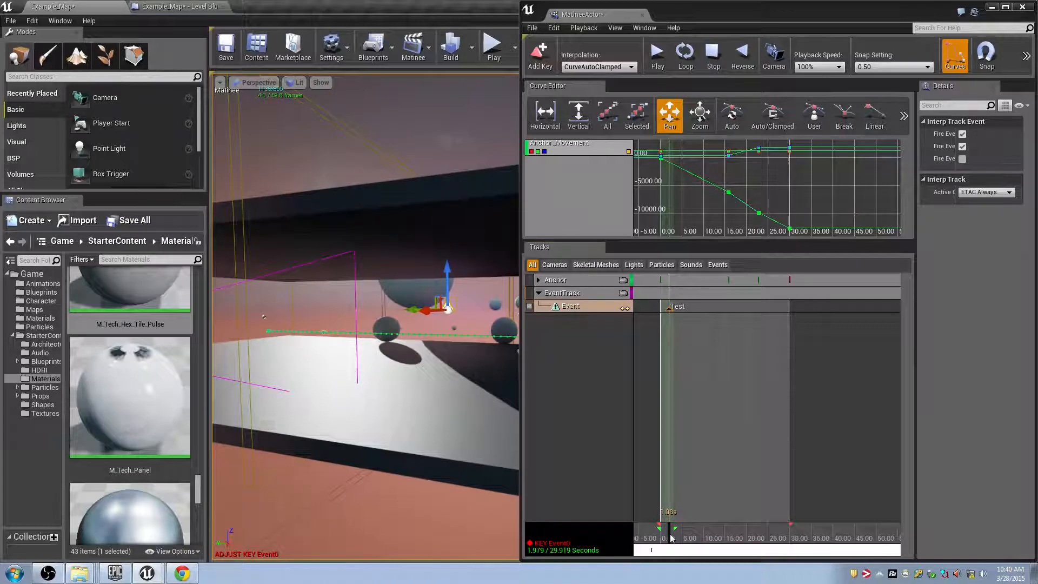
click(707, 539)
drag(706, 536, 709, 537)
right_drag(433, 346, 498, 346)
key(s)
drag(283, 5, 0, 181)
right_drag(281, 346, 237, 346)
- Focus the level view on BP_LevelAnchor and move the Matinee time marker to 27.663 seconds, near the sequence's end
drag(710, 538, 774, 539)
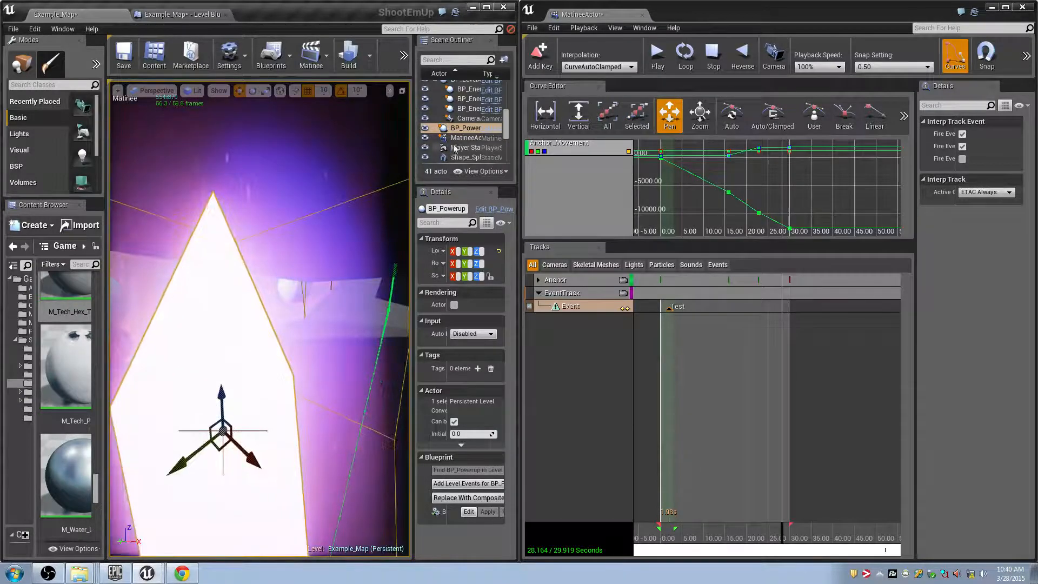
click(456, 139)
click(455, 148)
scroll(462, 153, up, 3)
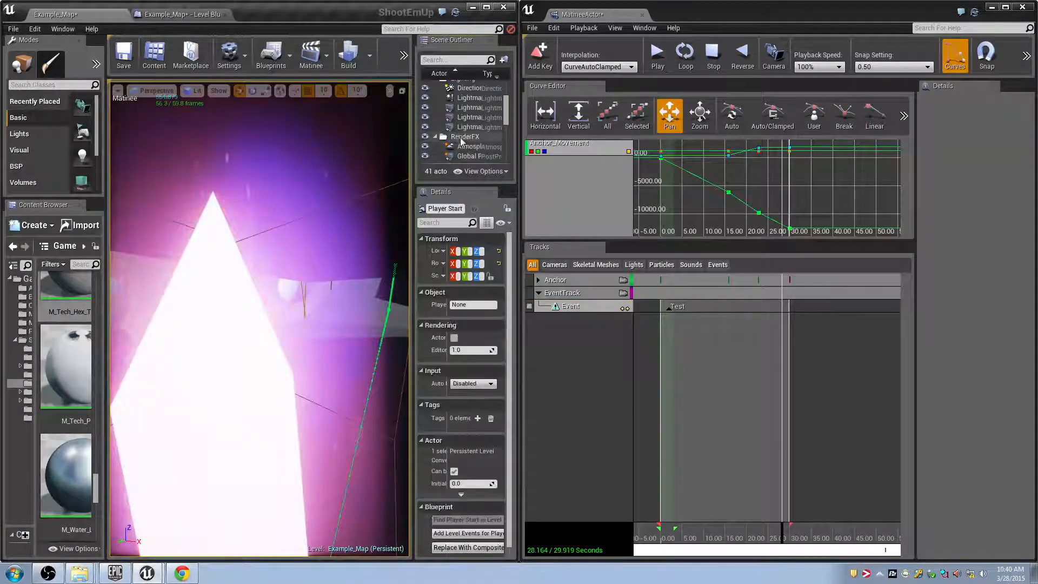
click(462, 141)
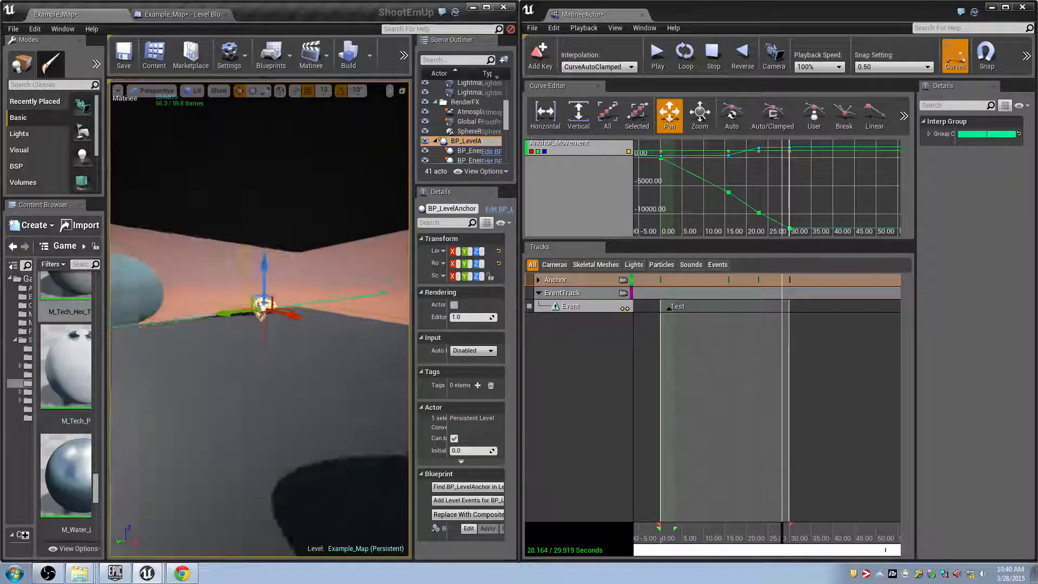
click(789, 535)
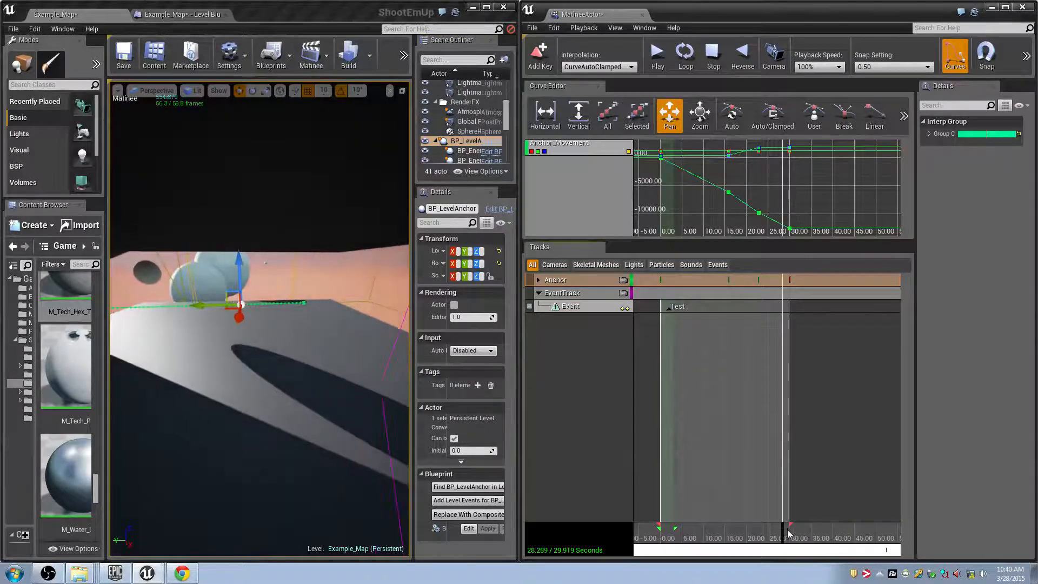
mouse_move(789, 535)
mouse_down()
mouse_move(768, 537)
mouse_move(781, 537)
mouse_up()
scroll(778, 379, up, 5)
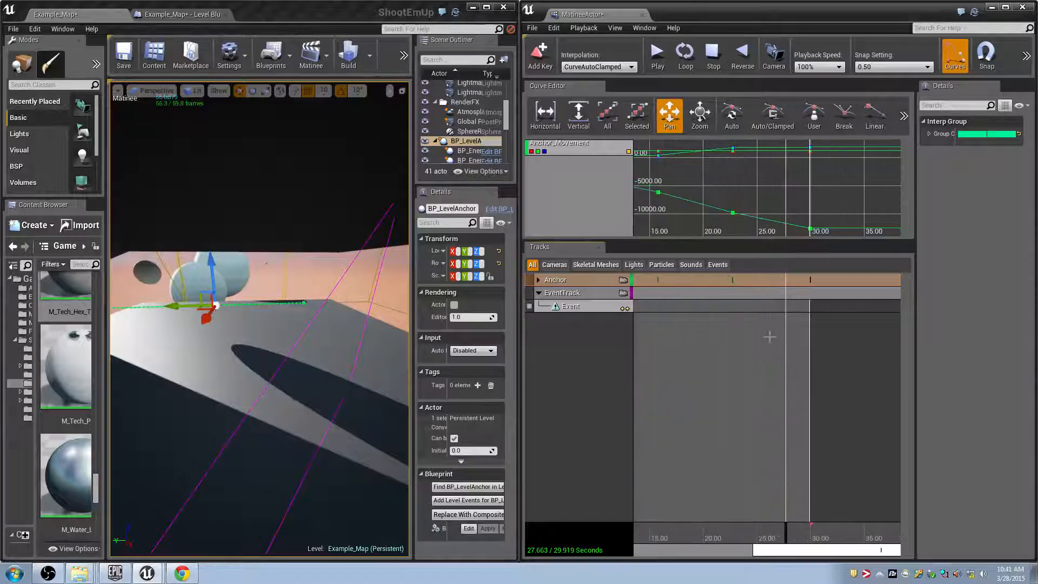
- Add an event key named SpawnBoss to the EventTrack group's Event track at the current time
click(593, 307)
key(Return)
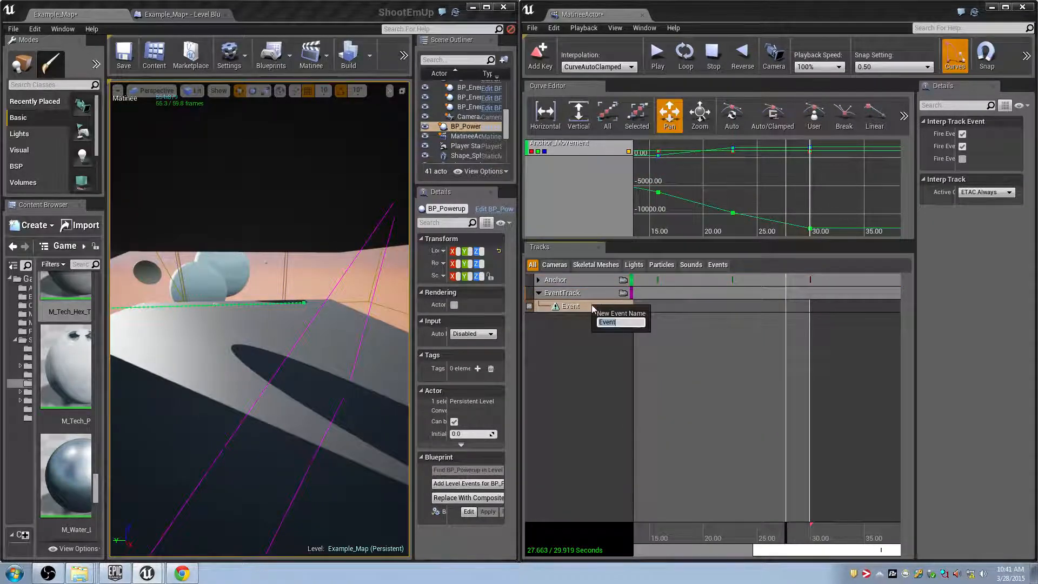
text(SpawnBoss)
key(Return)
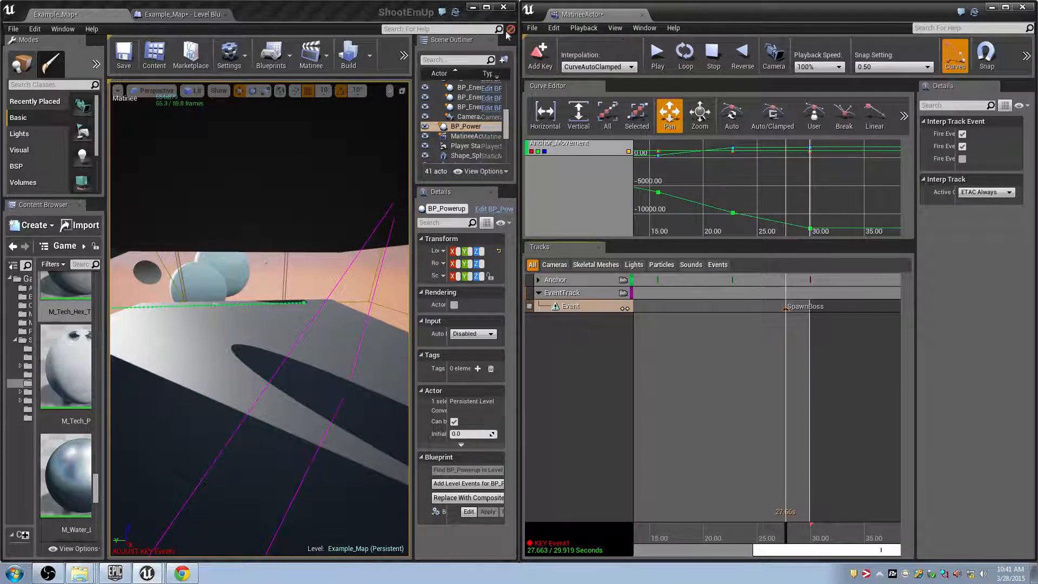
- Check the MatineeActor node's outputs in the Level Blueprint, close the Matinee window and maximize the level editor
click(183, 14)
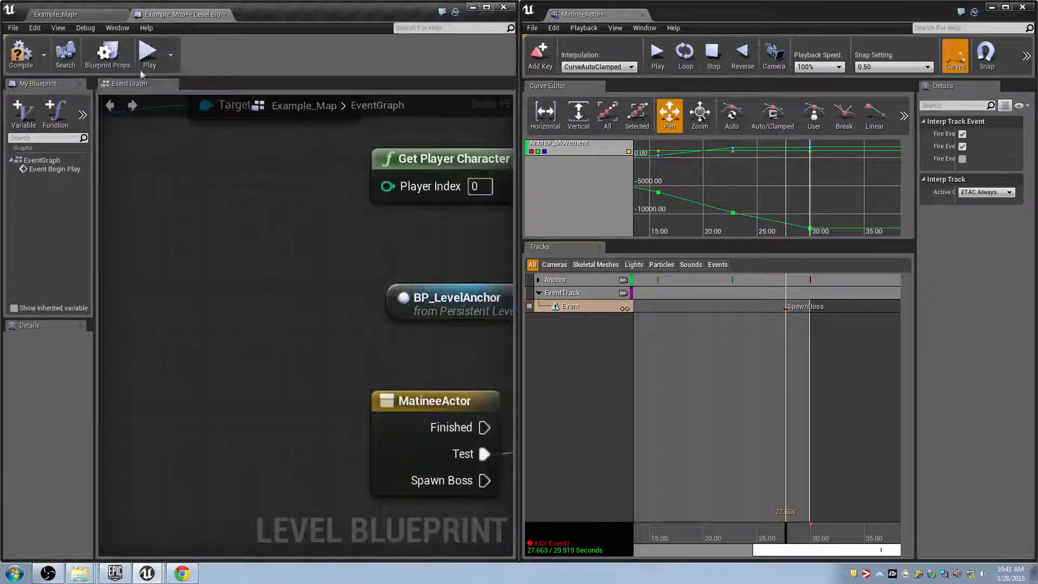
click(87, 16)
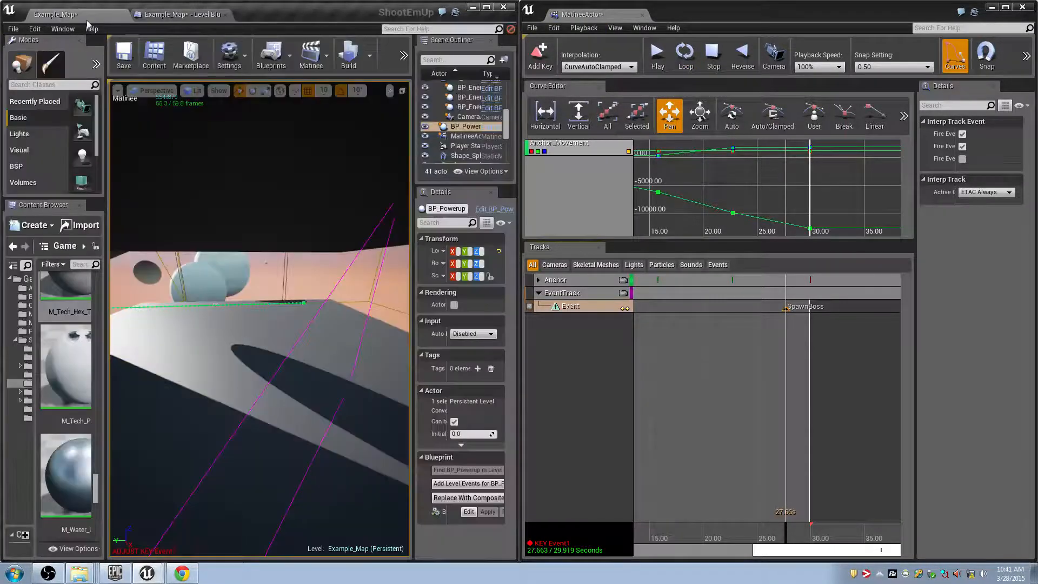
click(1022, 7)
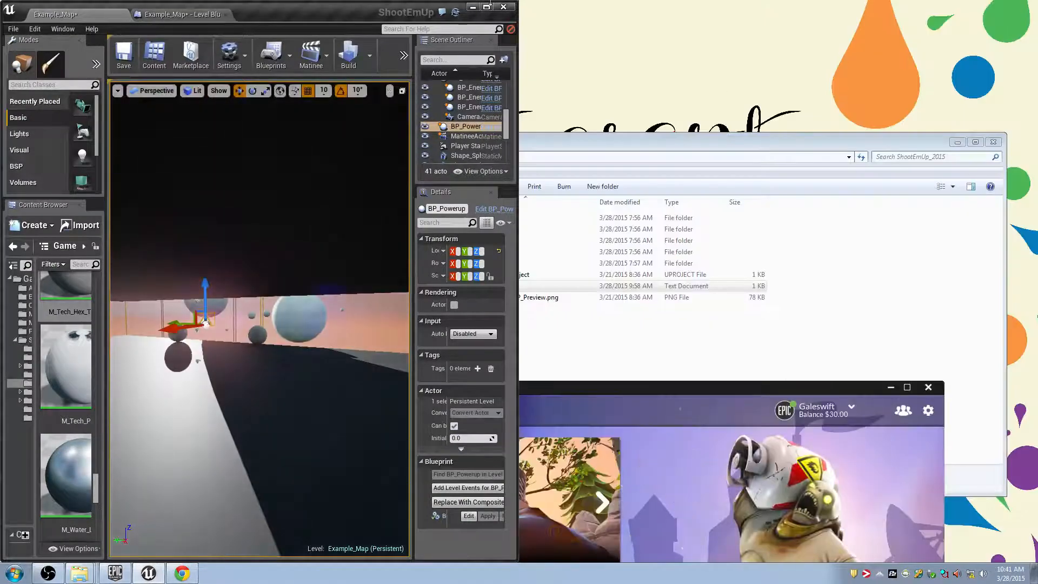
click(486, 7)
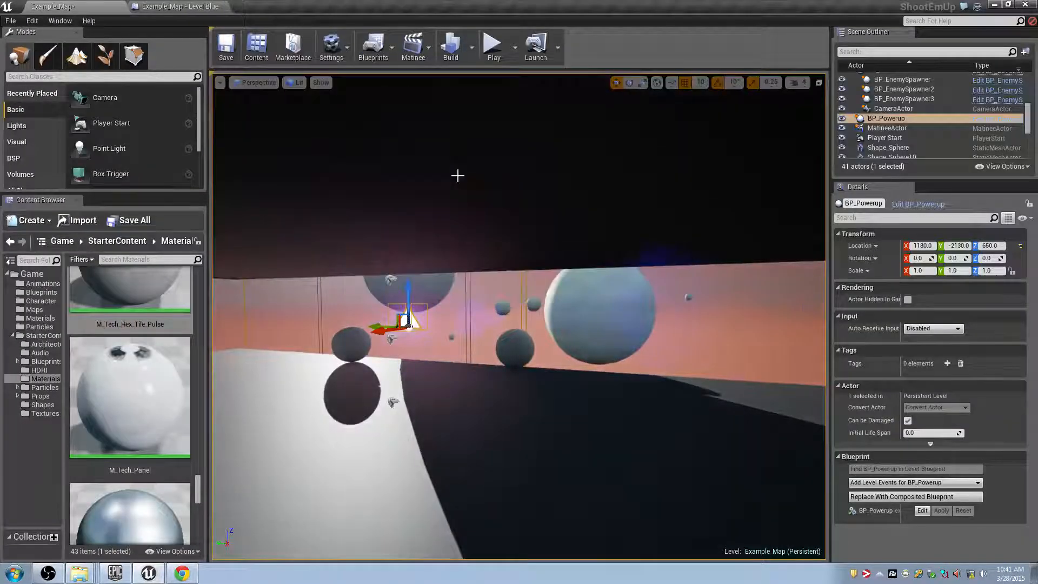
- Examine the MatineeActor event outputs in the Level Blueprint, look over the level, and run a brief play test
click(172, 7)
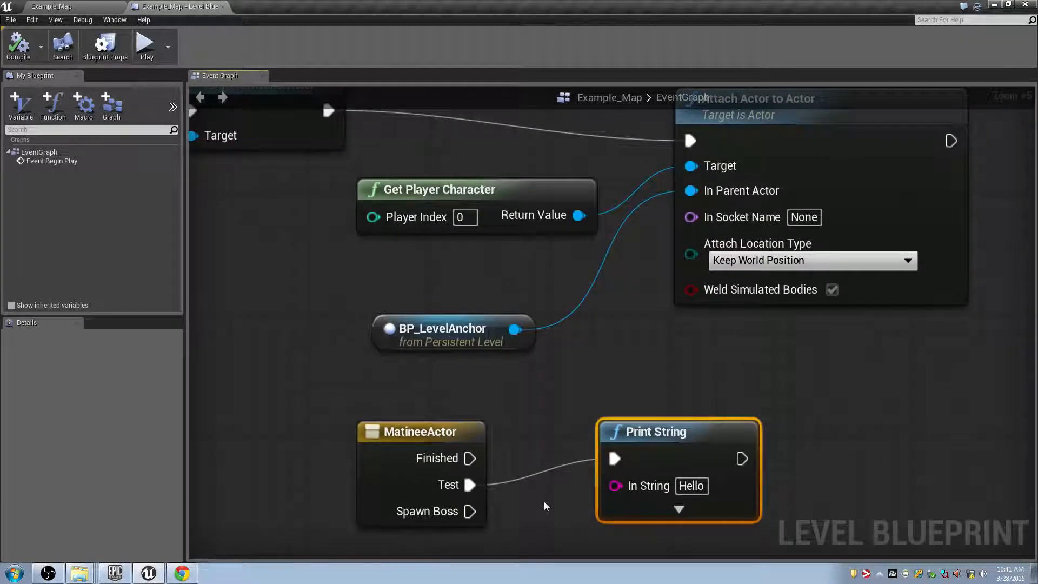
scroll(544, 501, down, 2)
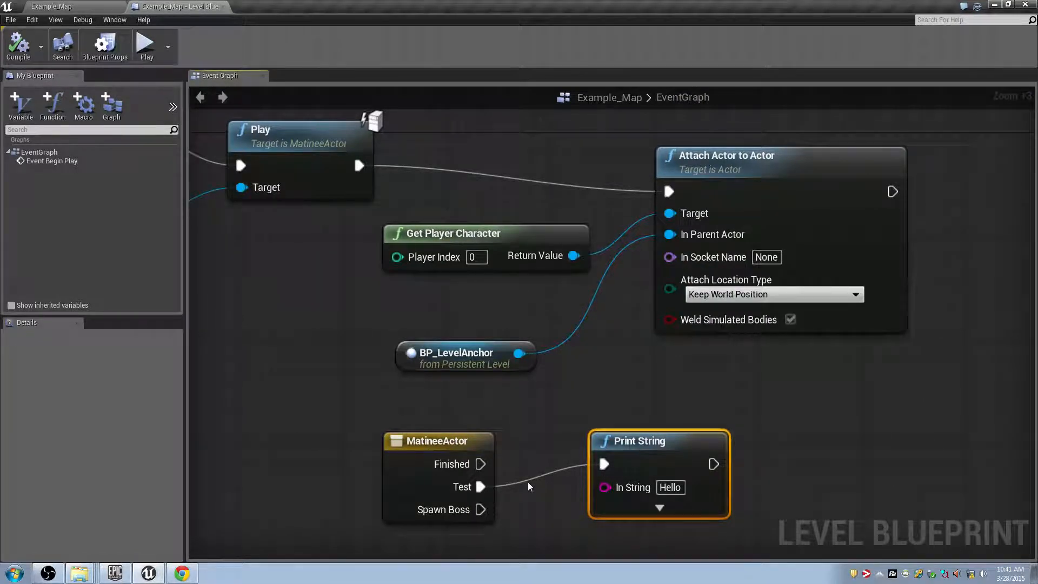
click(52, 7)
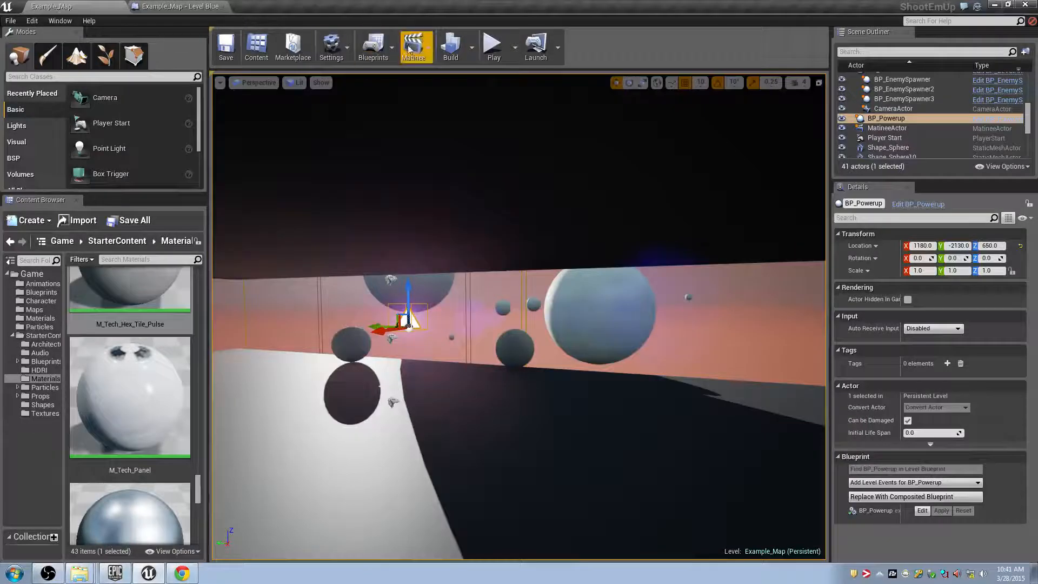
key(s)
right_drag(413, 216, 465, 227)
key(d)
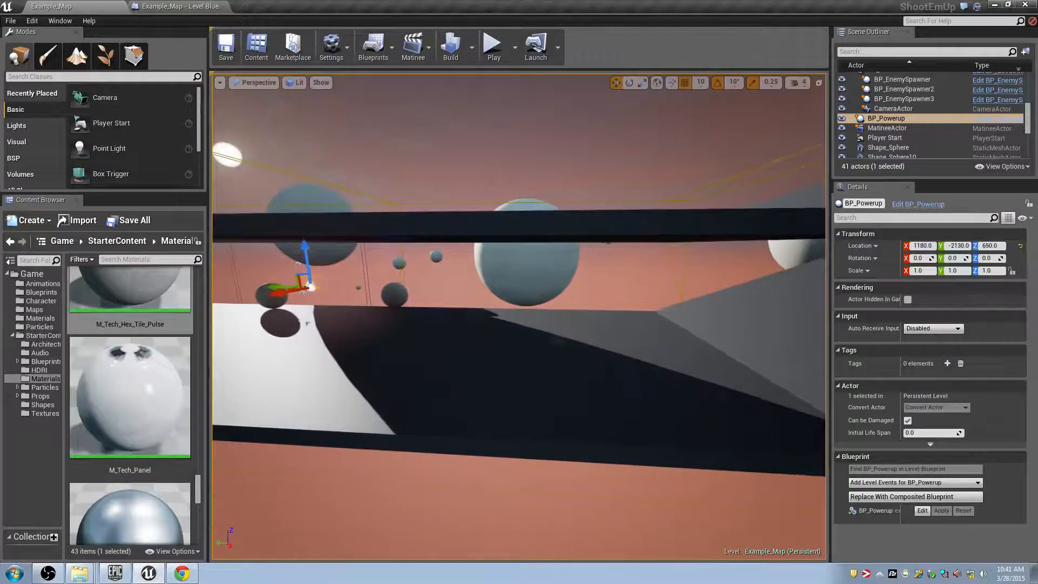
click(193, 6)
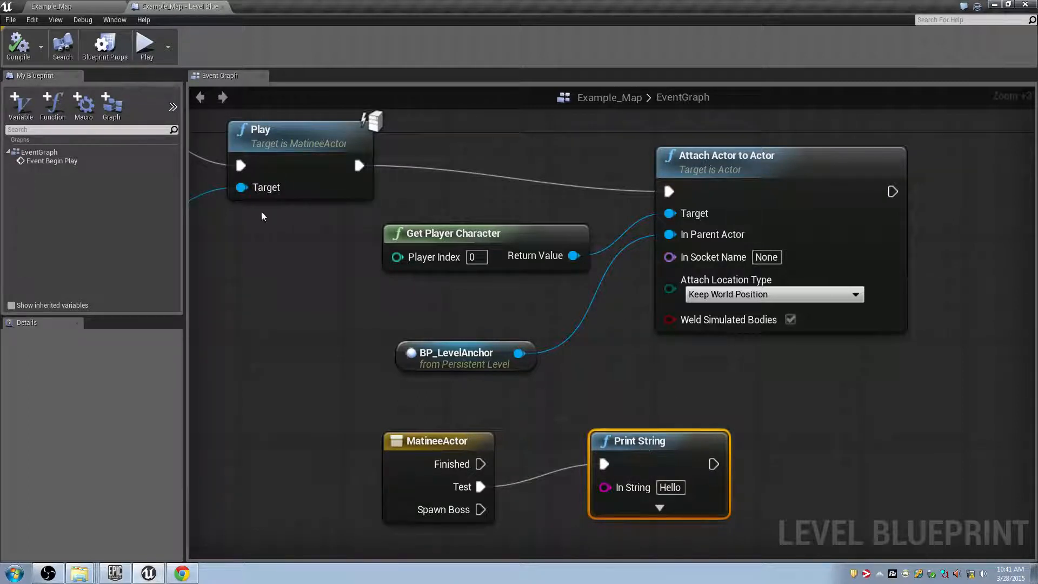
click(52, 7)
click(493, 46)
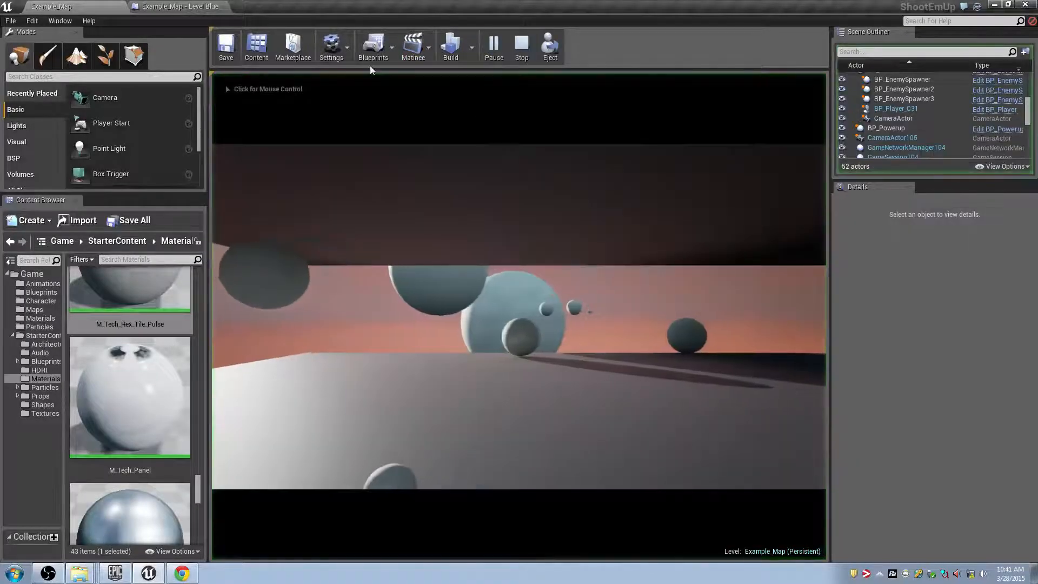
key(Escape)
- Delete the Test event key from the MatineeActor's Event track, then save the level and accept closing Matinee
click(413, 46)
click(466, 114)
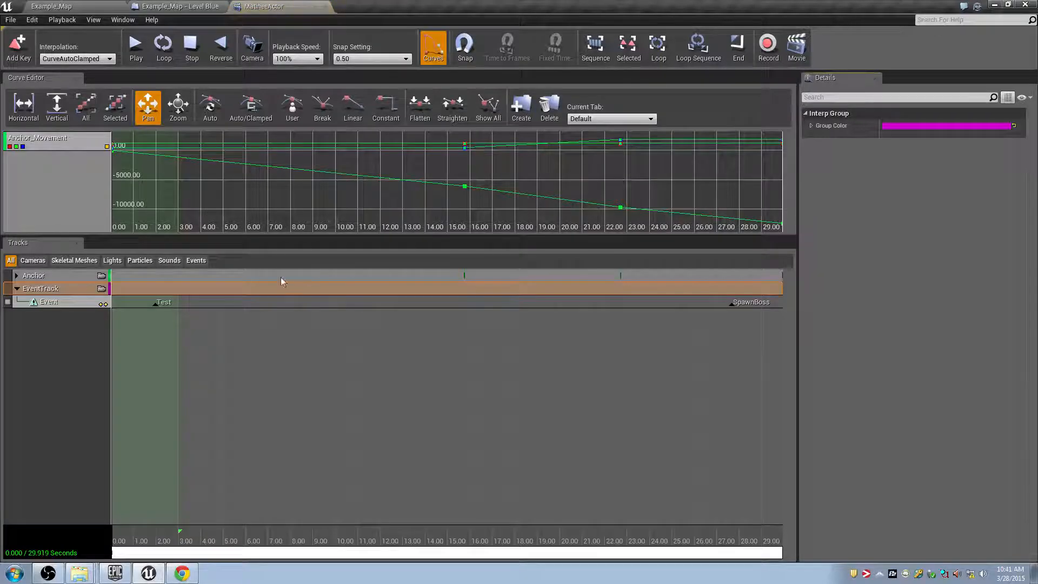
click(155, 302)
drag(155, 302, 180, 310)
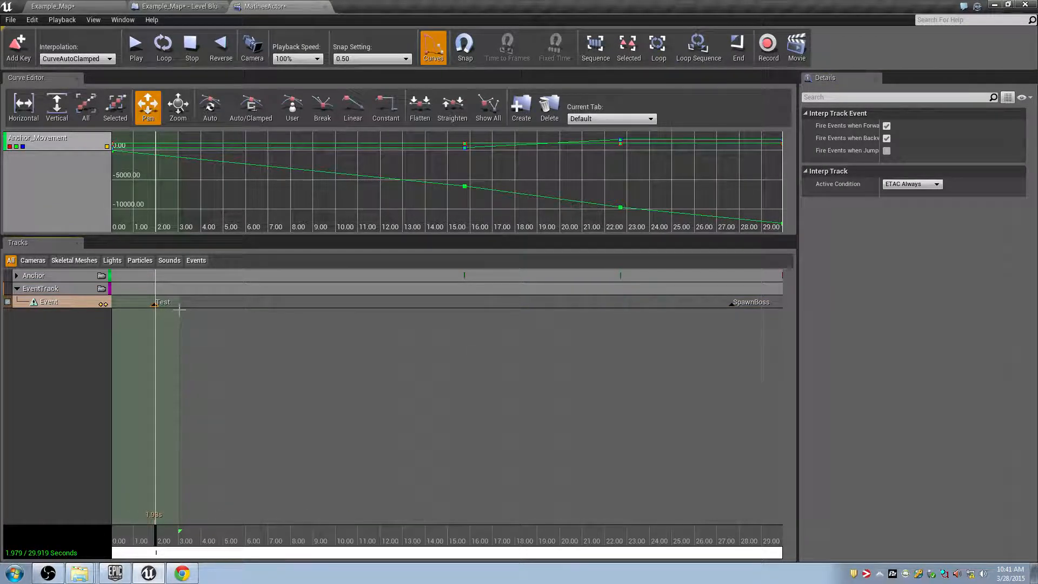
click(85, 5)
key(ctrl+s)
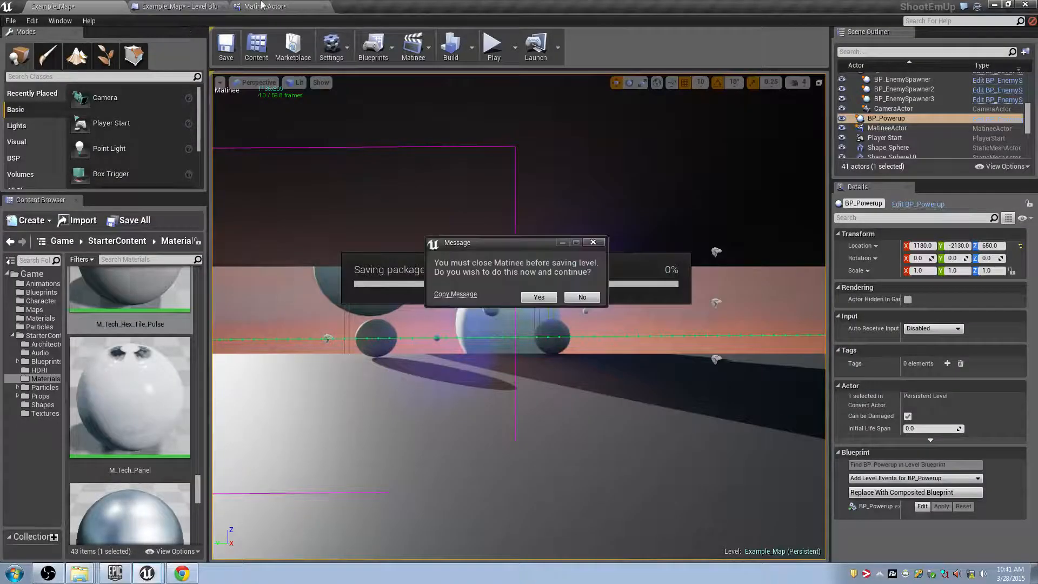
click(539, 297)
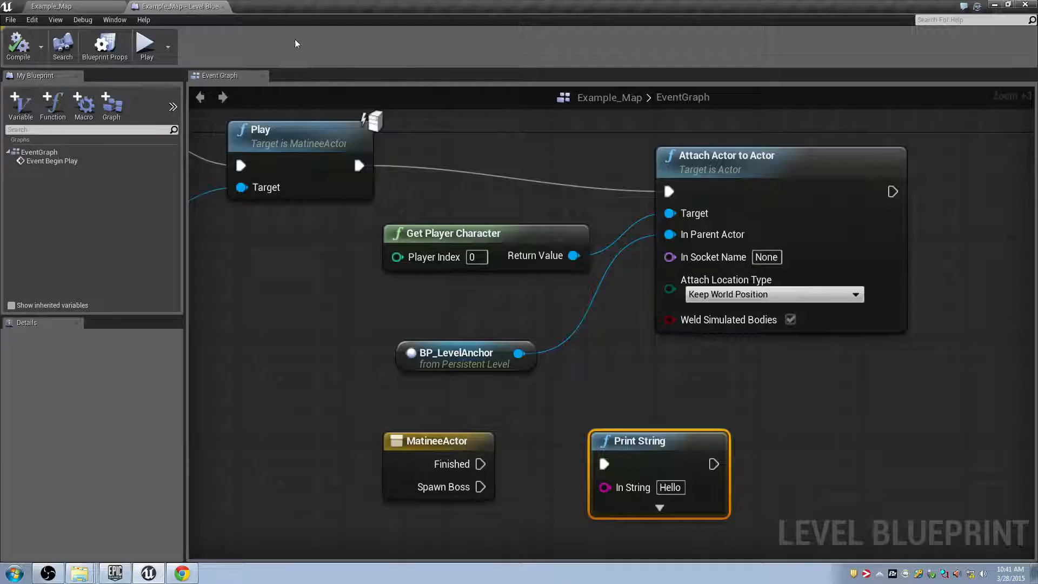
- Reopen the MatineeActor sequence and check where the SpawnBoss key sits on the Event track's timeline
click(106, 7)
click(387, 55)
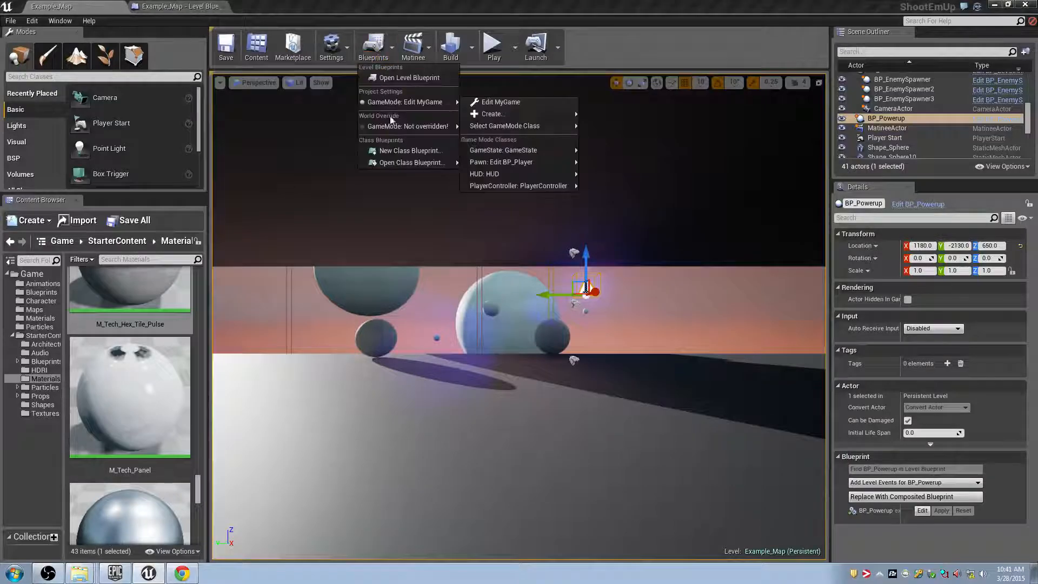
click(414, 46)
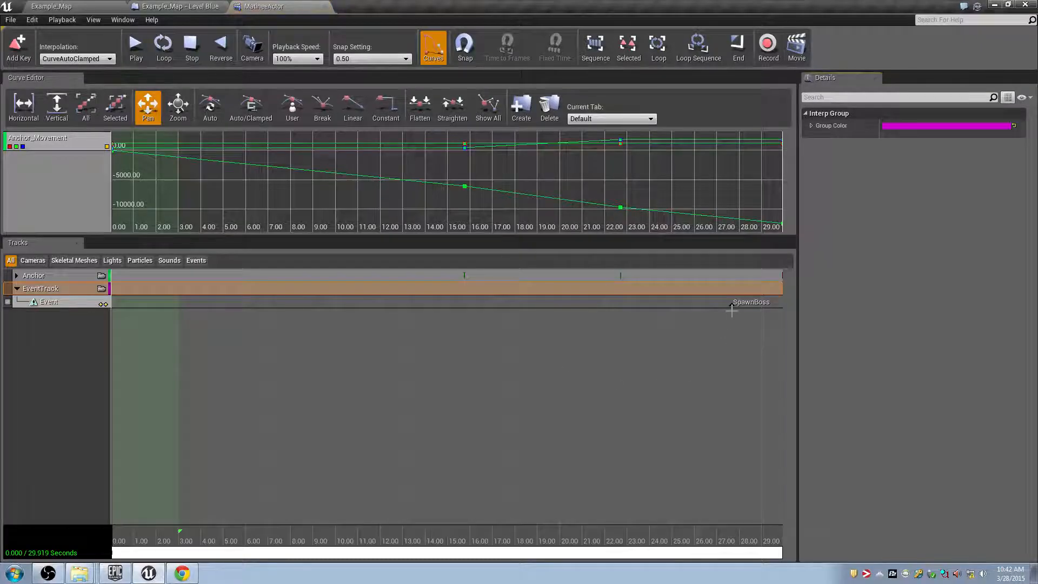
click(733, 306)
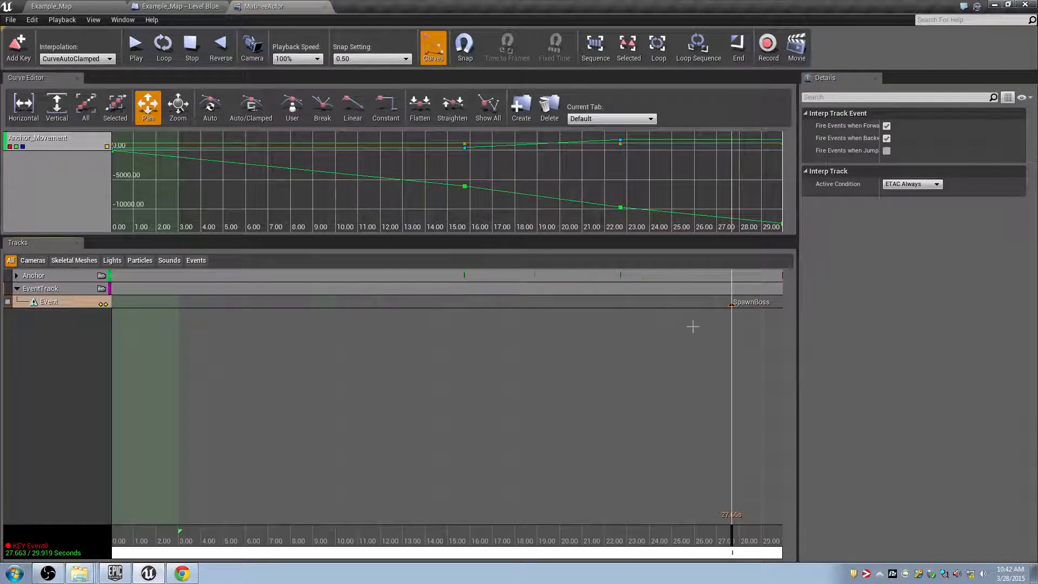
scroll(693, 327, down, 3)
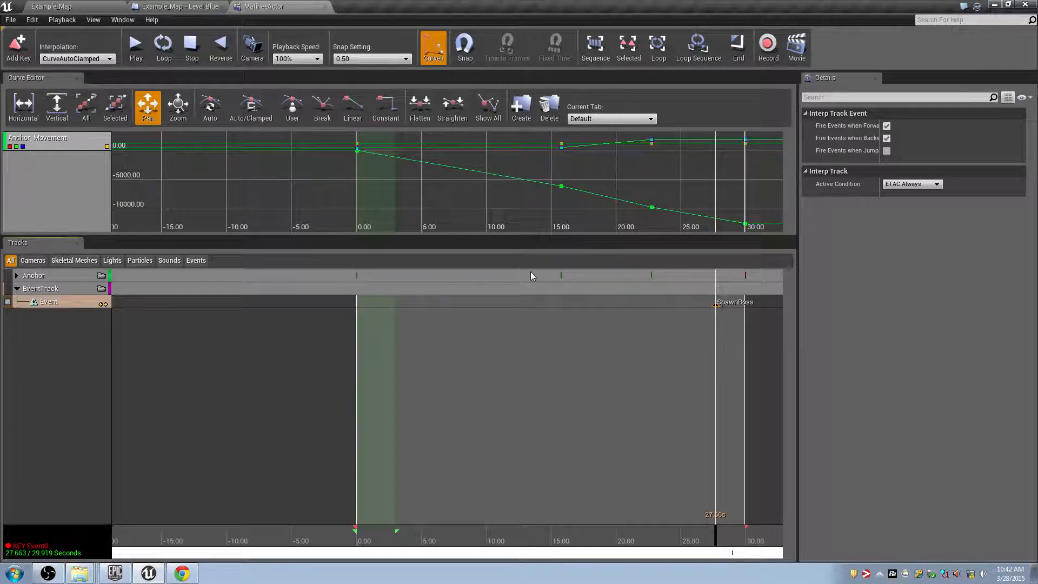
scroll(718, 302, up, 3)
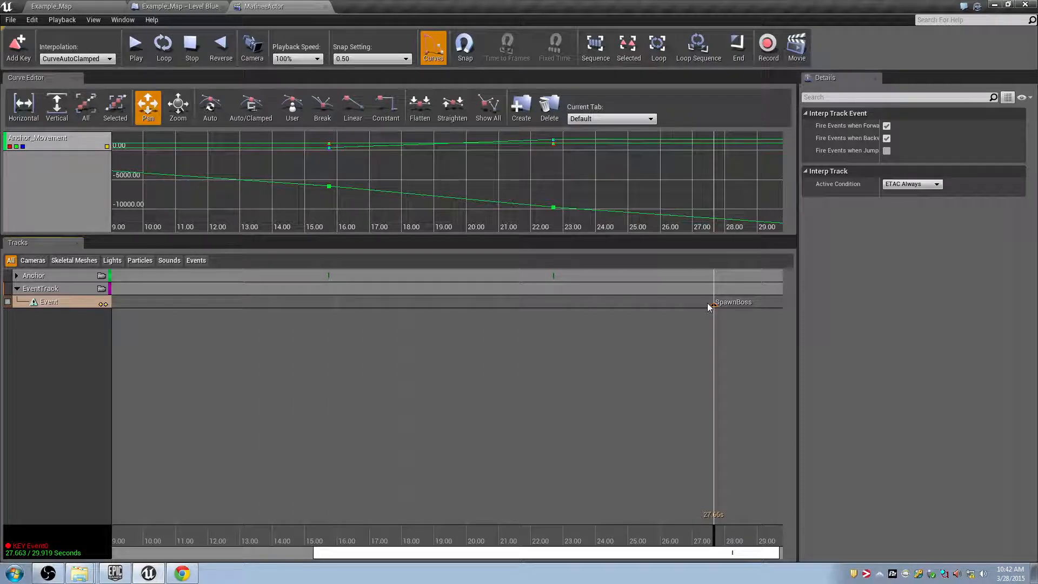
- Remove the unused Print String node from the Level Blueprint, leaving the MatineeActor node's Spawn Boss output unconnected
click(194, 6)
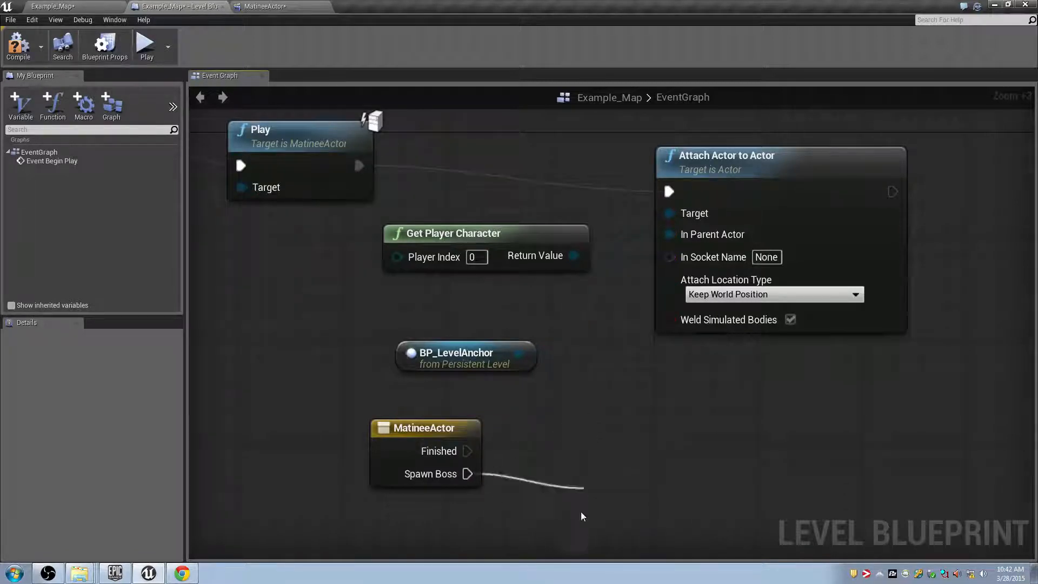
drag(542, 488, 542, 487)
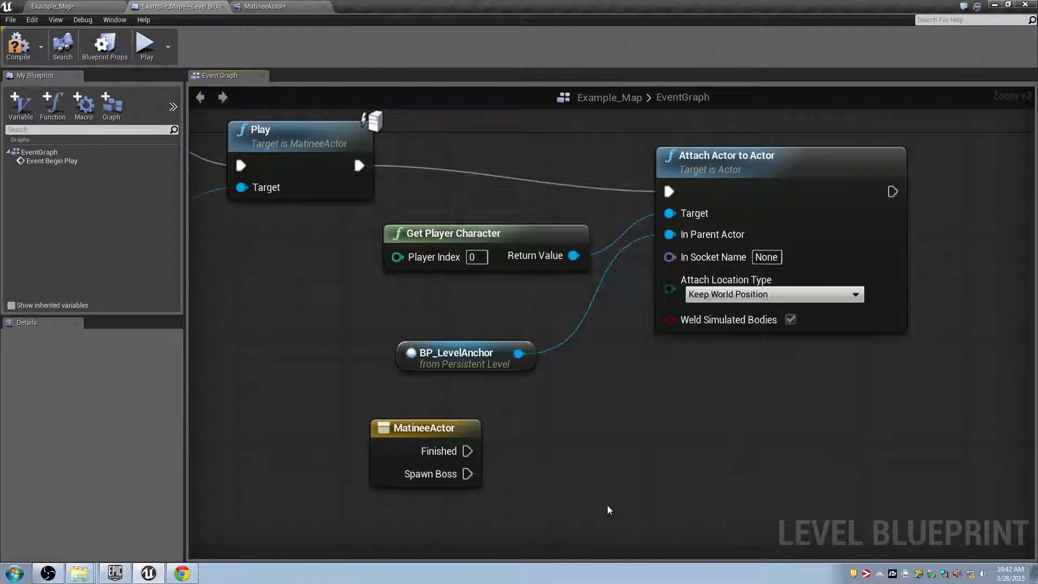
right_drag(608, 505, 527, 397)
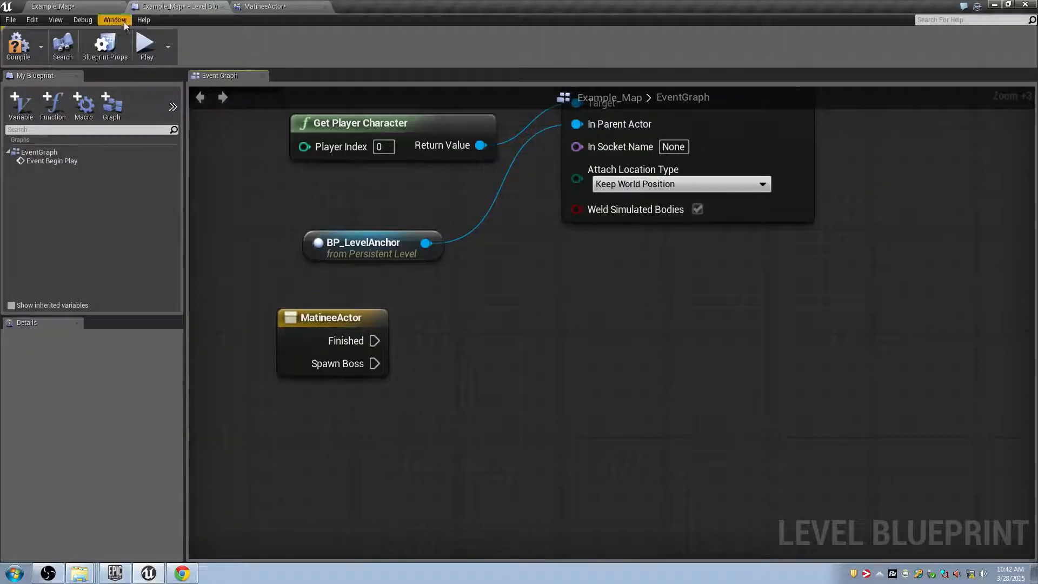
- Create an Actor class Blueprint named BP_Boss_Level1 in the Blueprints folder and save everything
click(108, 5)
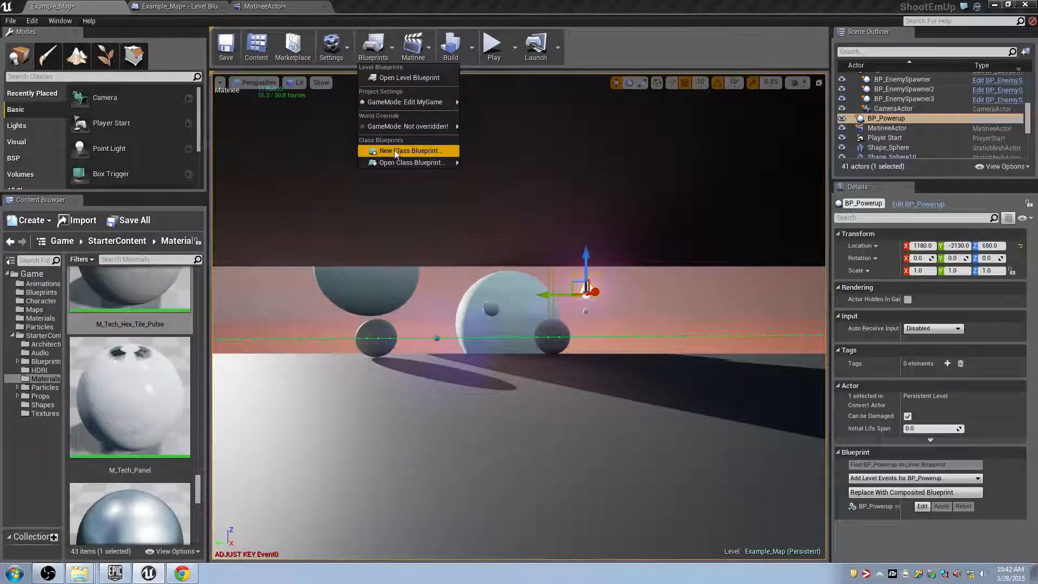
click(394, 150)
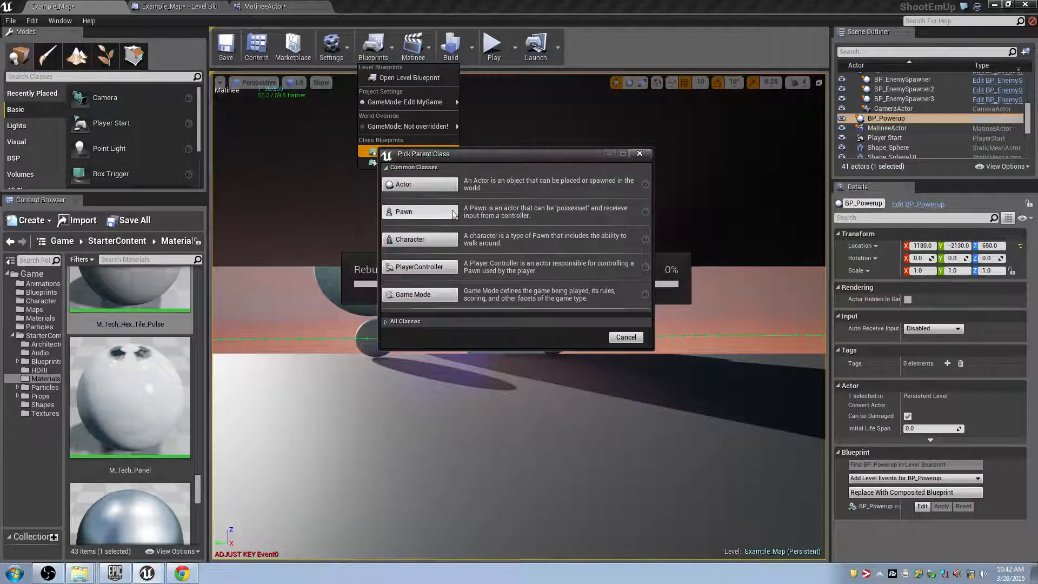
drag(495, 151, 478, 238)
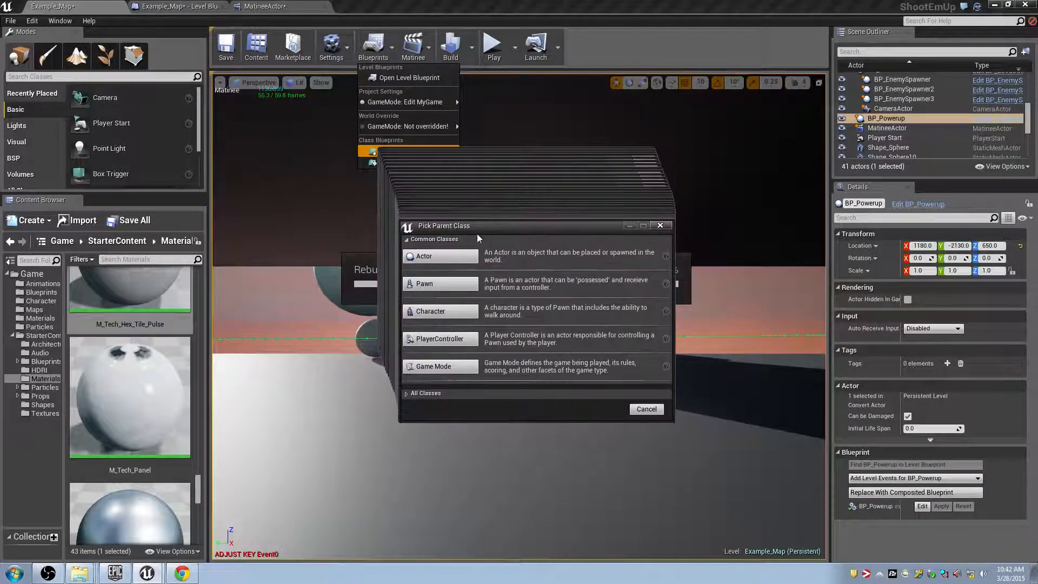
click(448, 256)
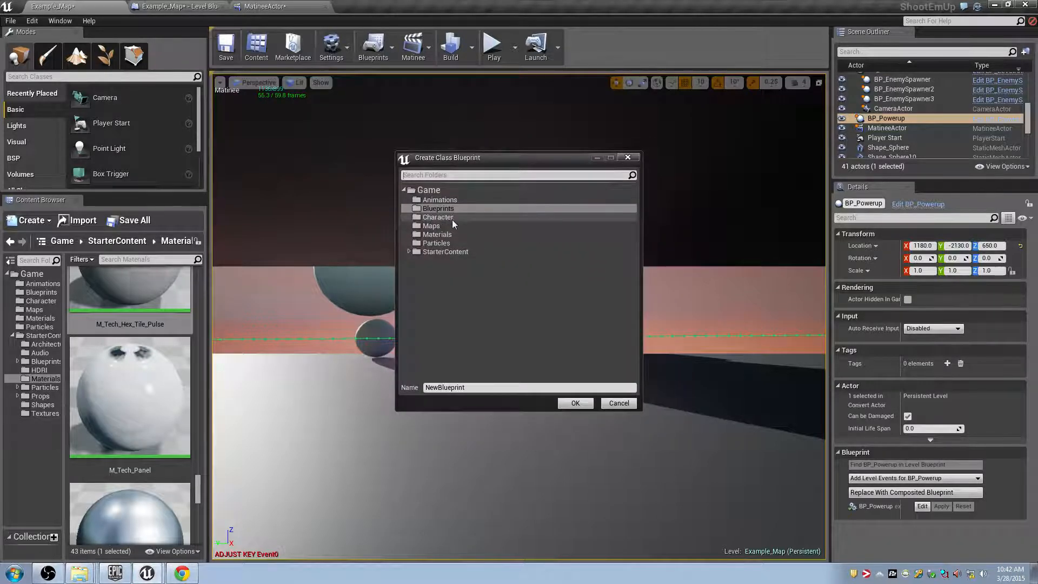
click(448, 386)
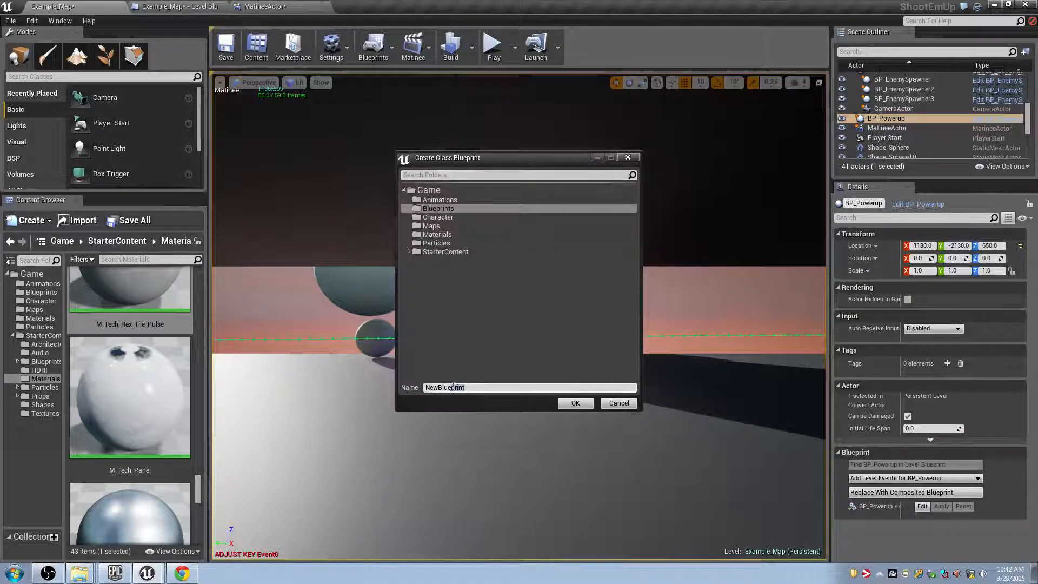
text(BP_Boss)
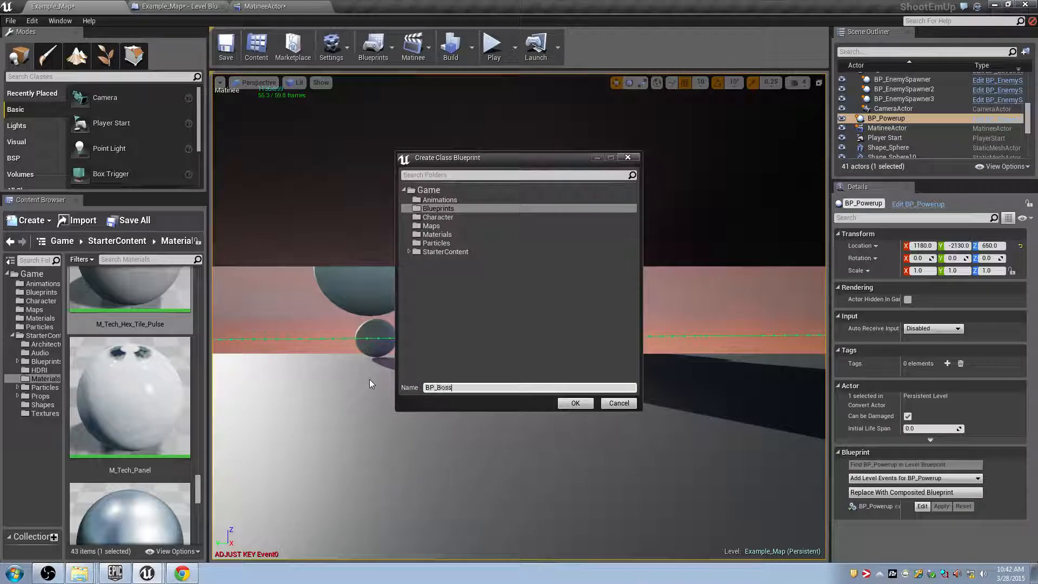
text(_Level1)
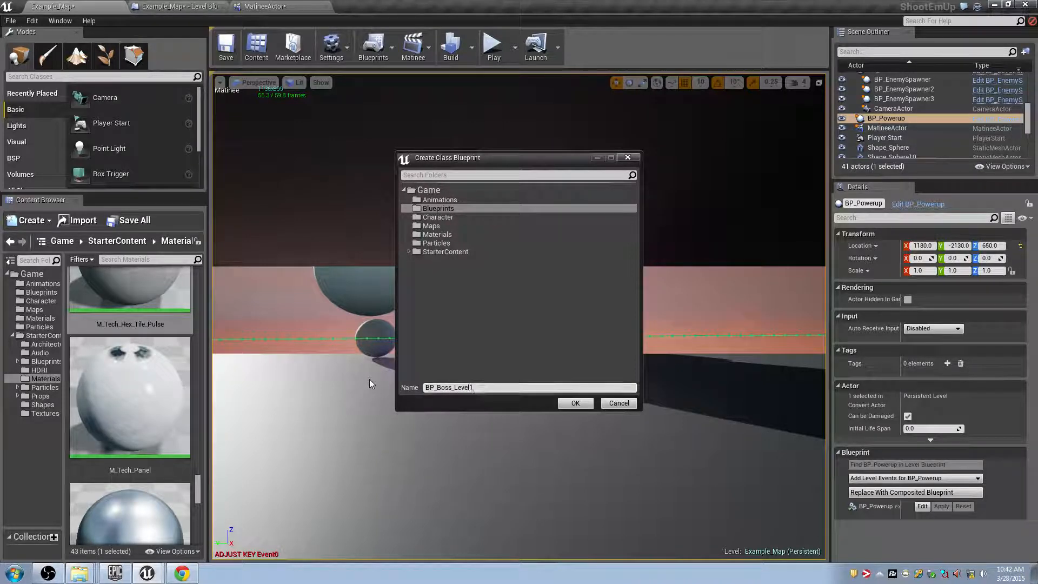
click(576, 403)
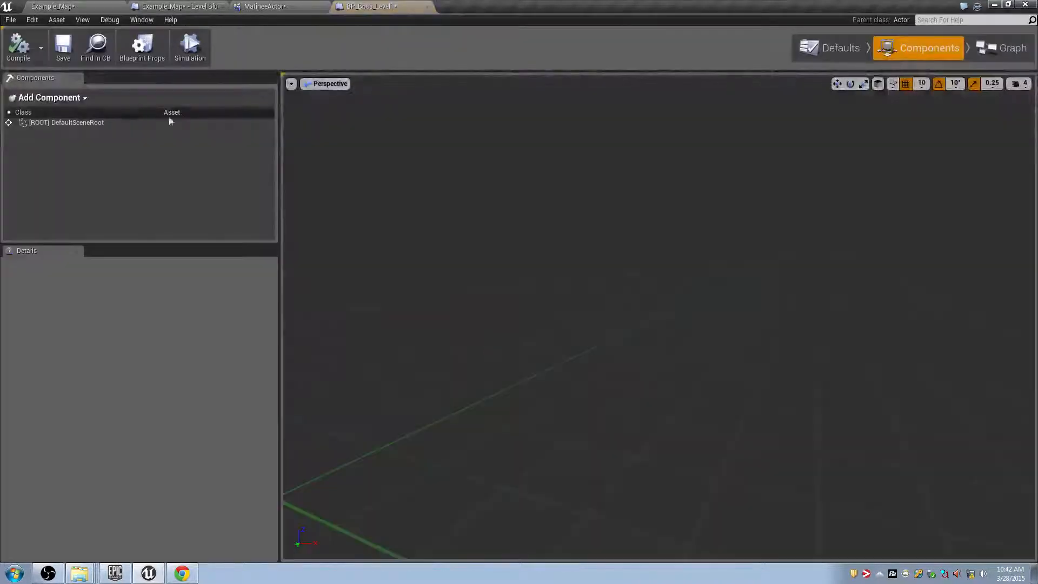
key(ctrl+shift+s)
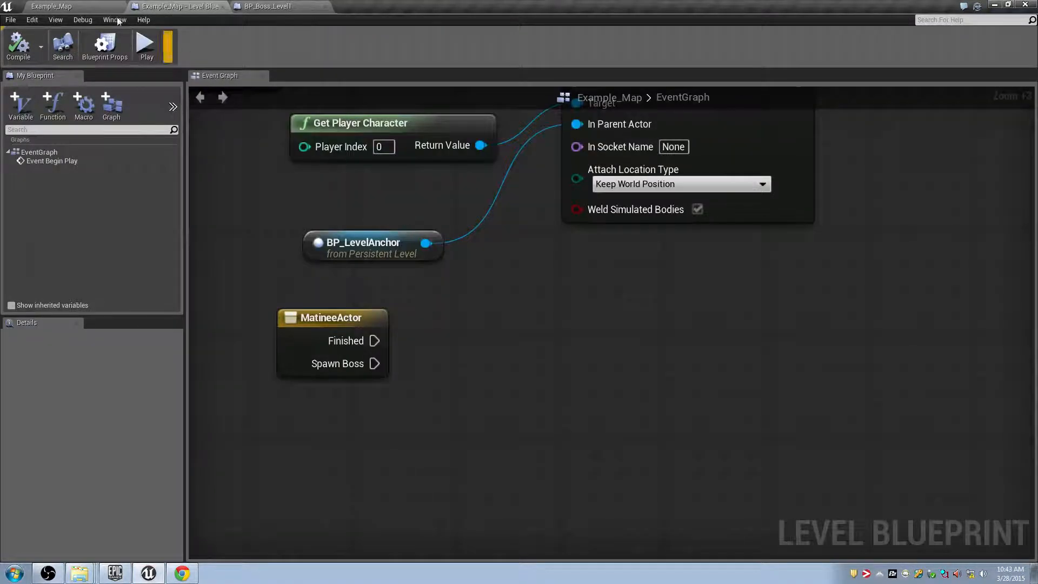
- Look through the project's Blueprints folder in the Content Browser and return to the BP_Boss_Level1 editor
click(100, 7)
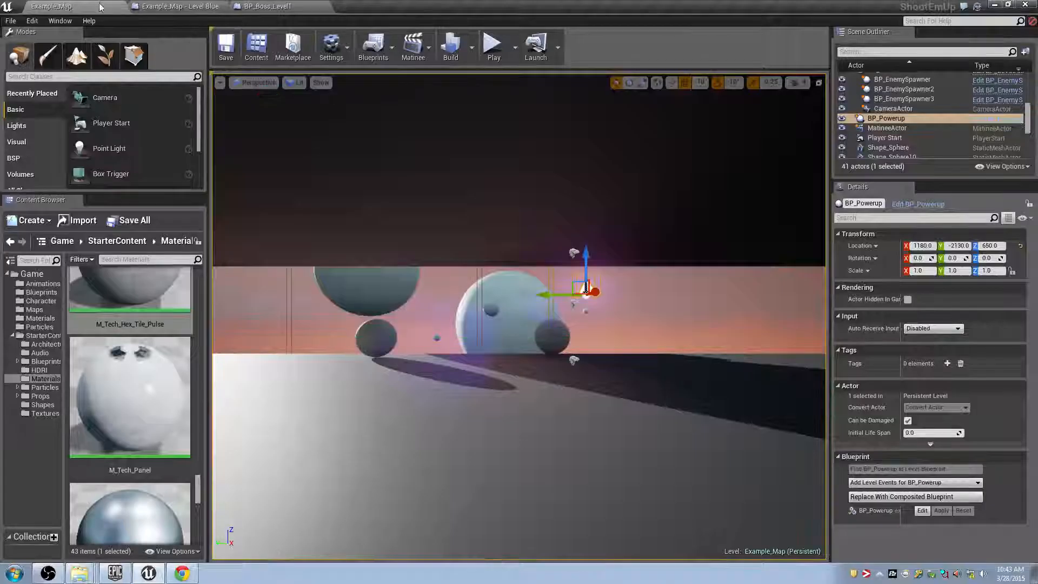
scroll(161, 447, up, 2)
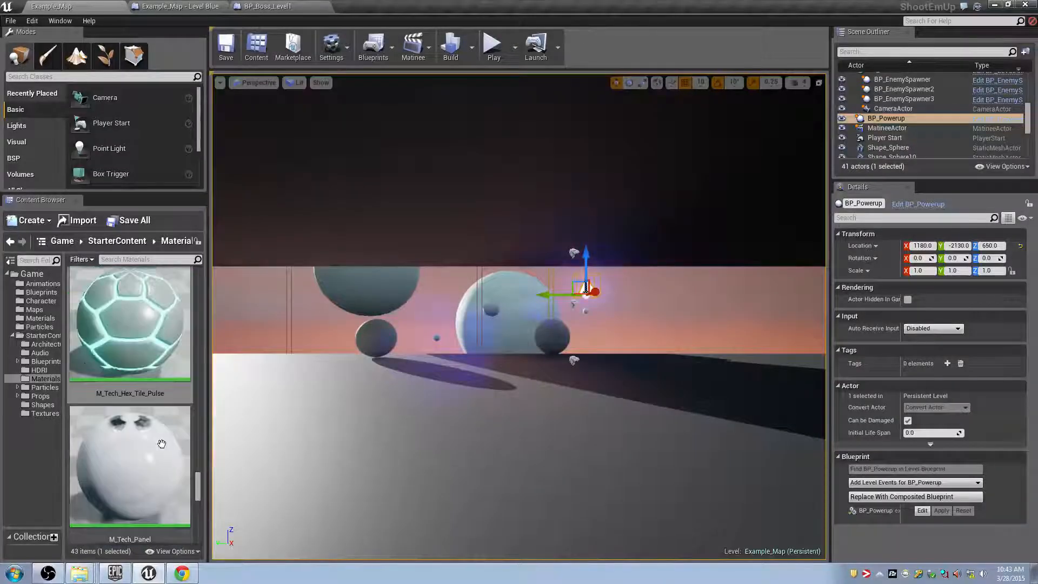
click(45, 294)
scroll(163, 427, up, 10)
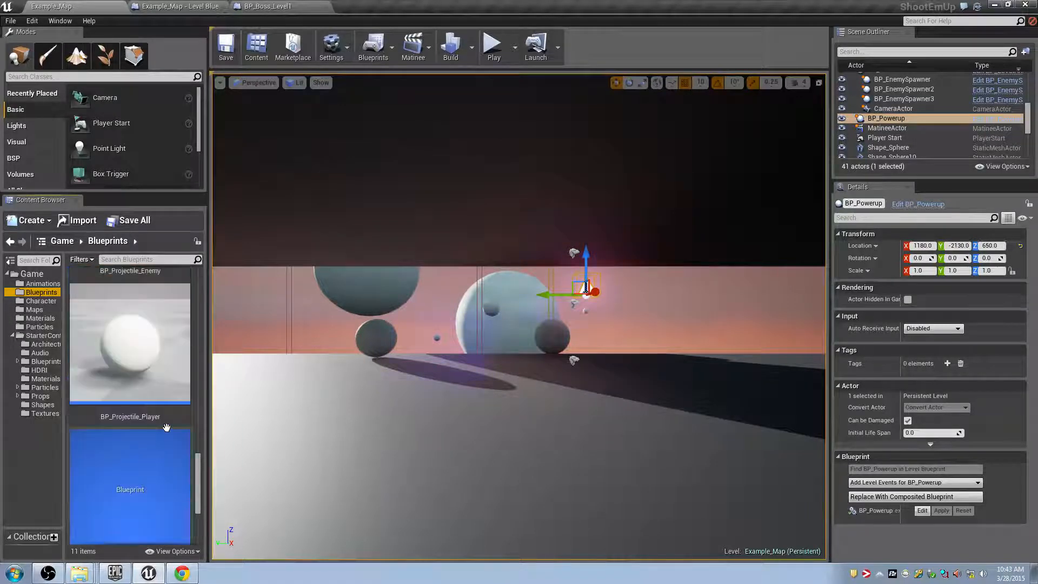
scroll(172, 431, up, 5)
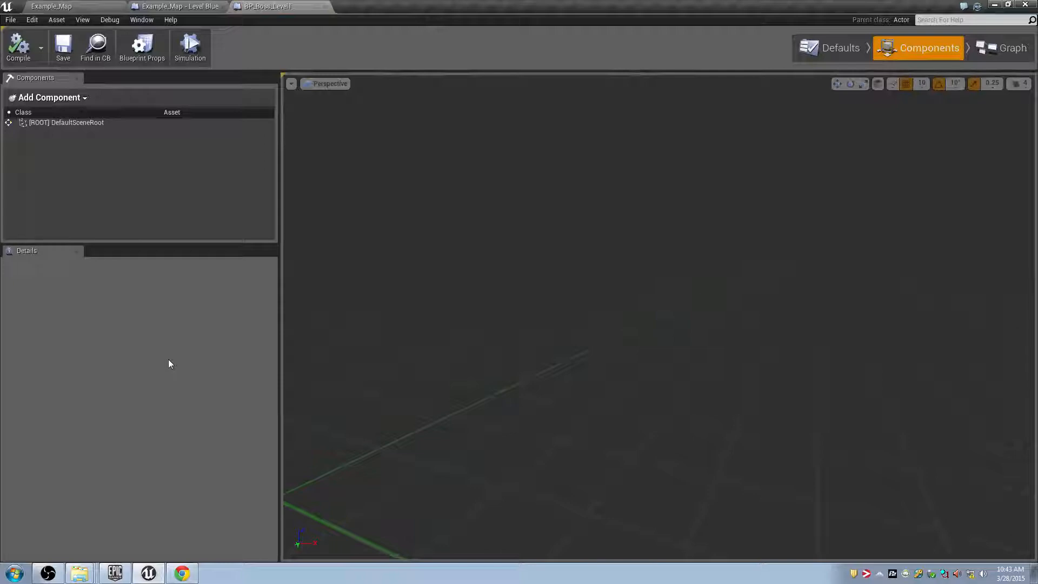
- Switch to Chrome, search Google for gradius bosses, and open the YouTube video Gradius 3 all boss rush in full screen
click(182, 573)
key(ctrl+t)
text(grad)
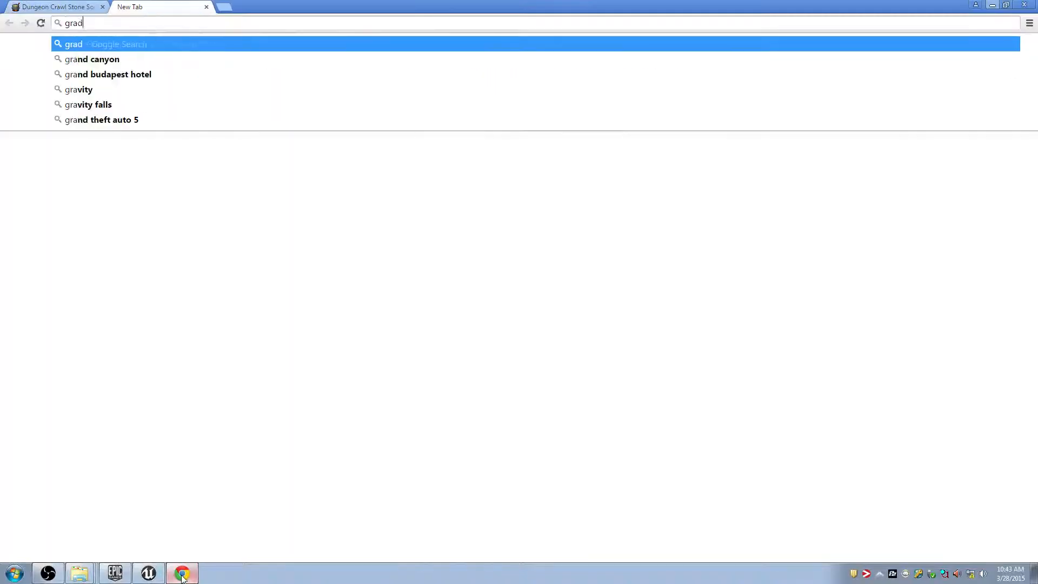
text(ius bosses)
key(Return)
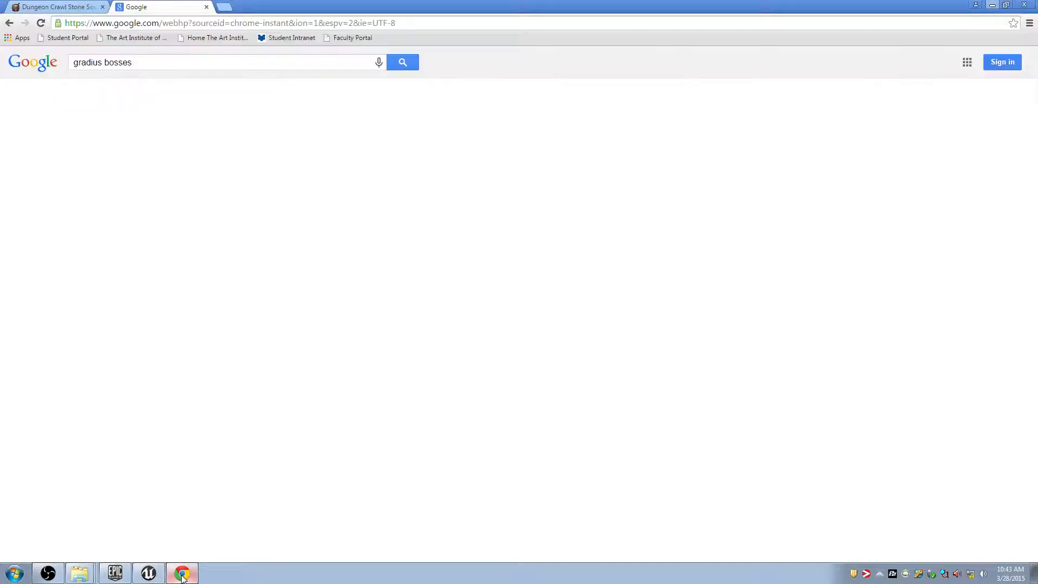
click(116, 94)
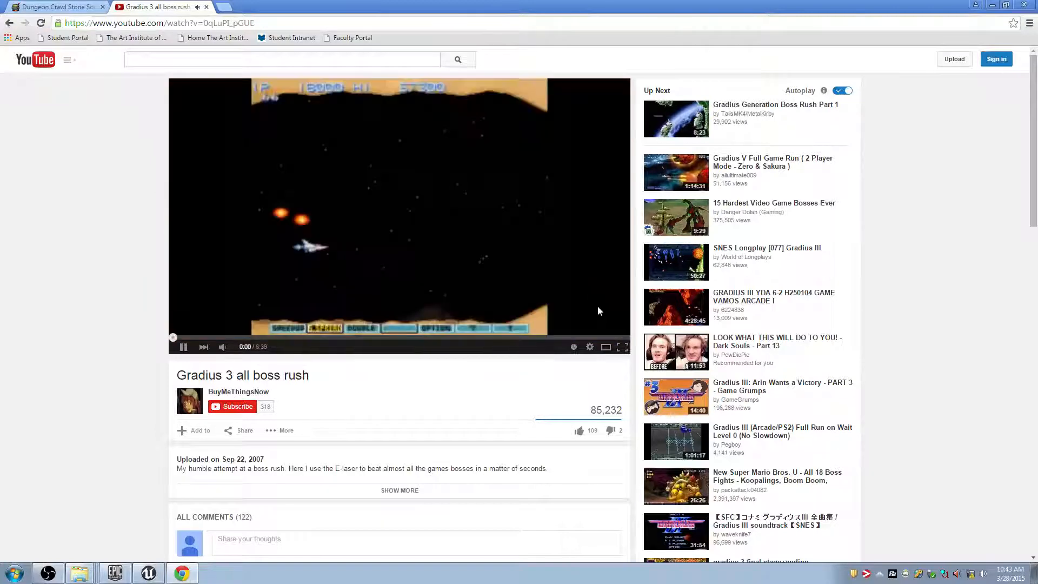
click(622, 347)
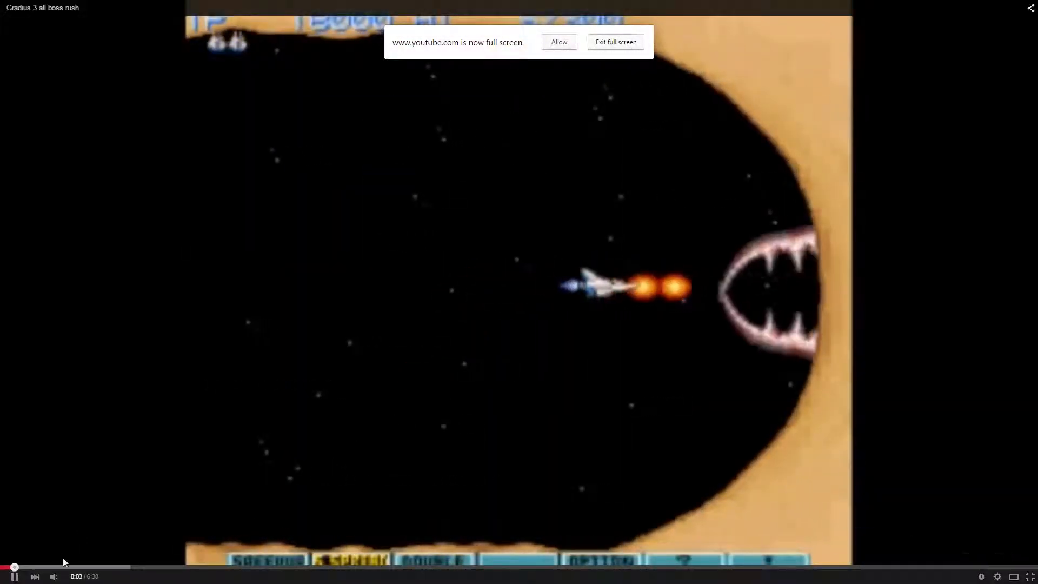
- Examine the boss designs and attack patterns in the Gradius 3 video, pausing and replaying sections as needed
click(625, 299)
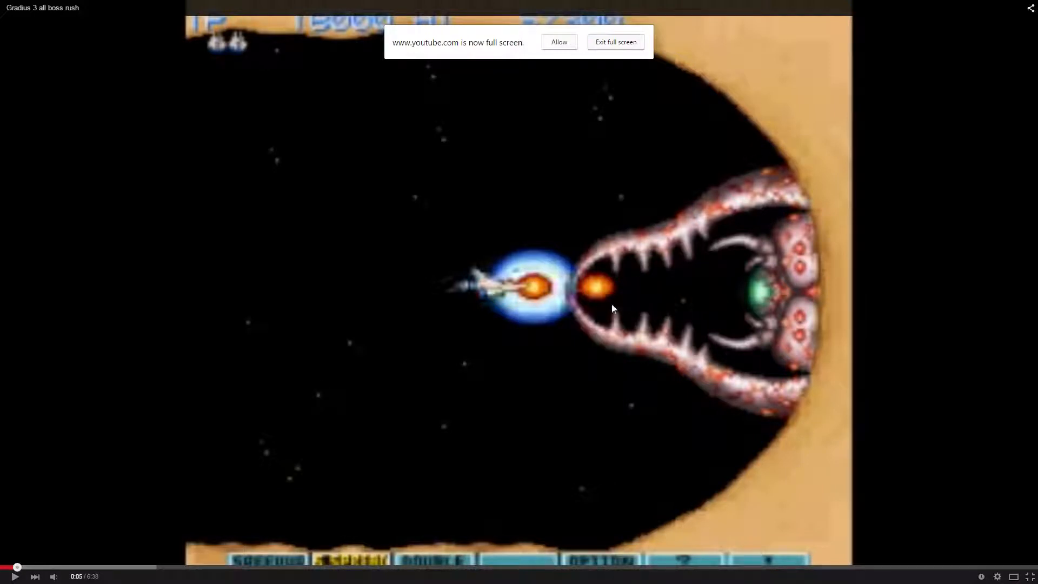
click(512, 334)
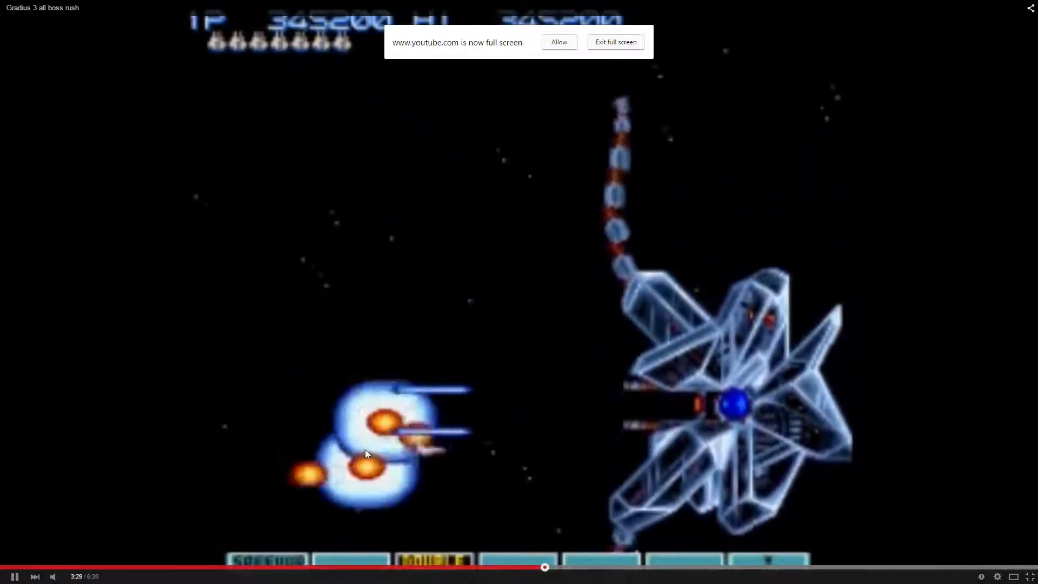
click(531, 501)
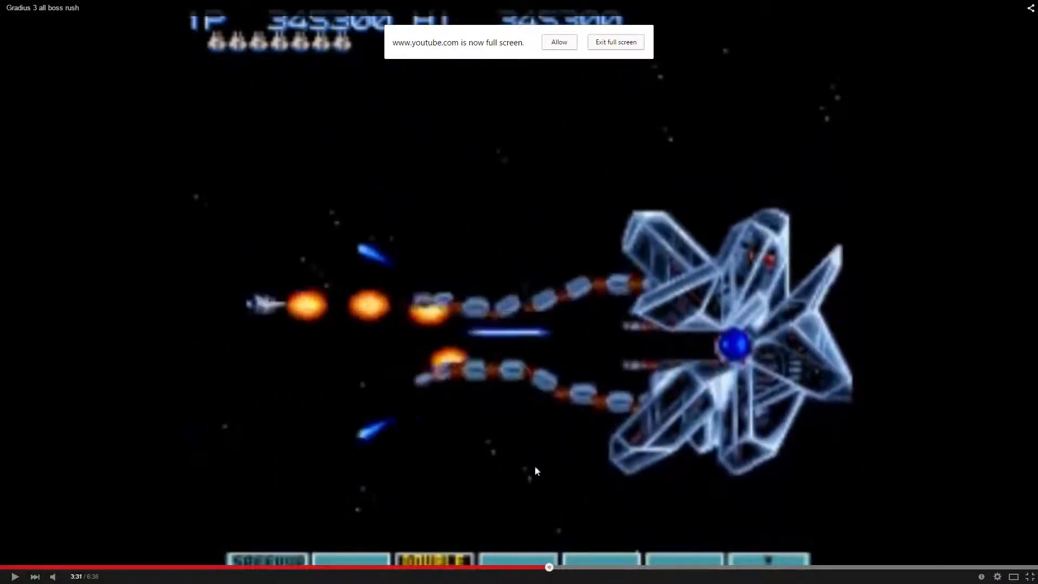
click(547, 567)
click(478, 430)
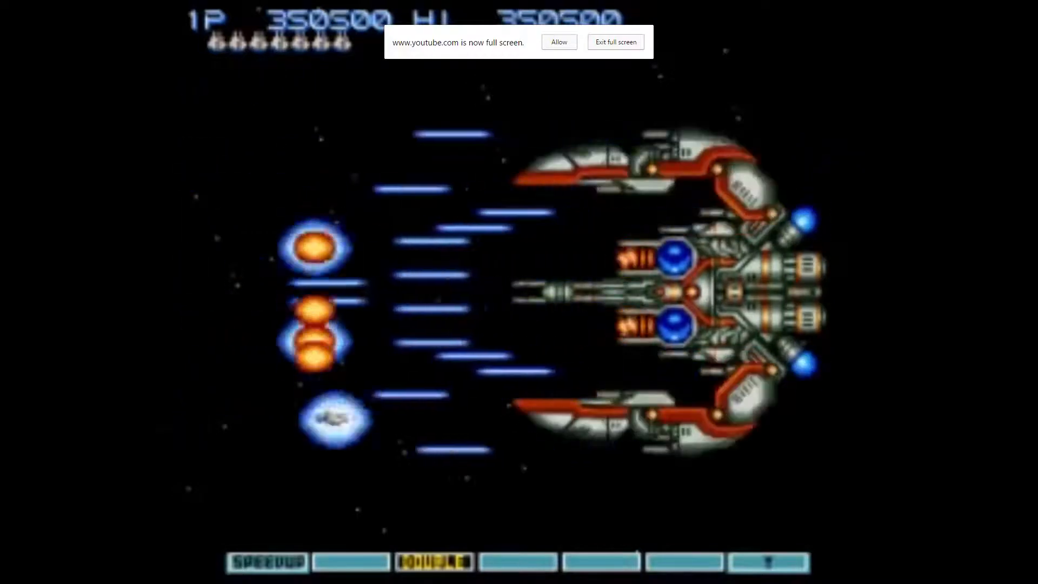
mouse_move(511, 551)
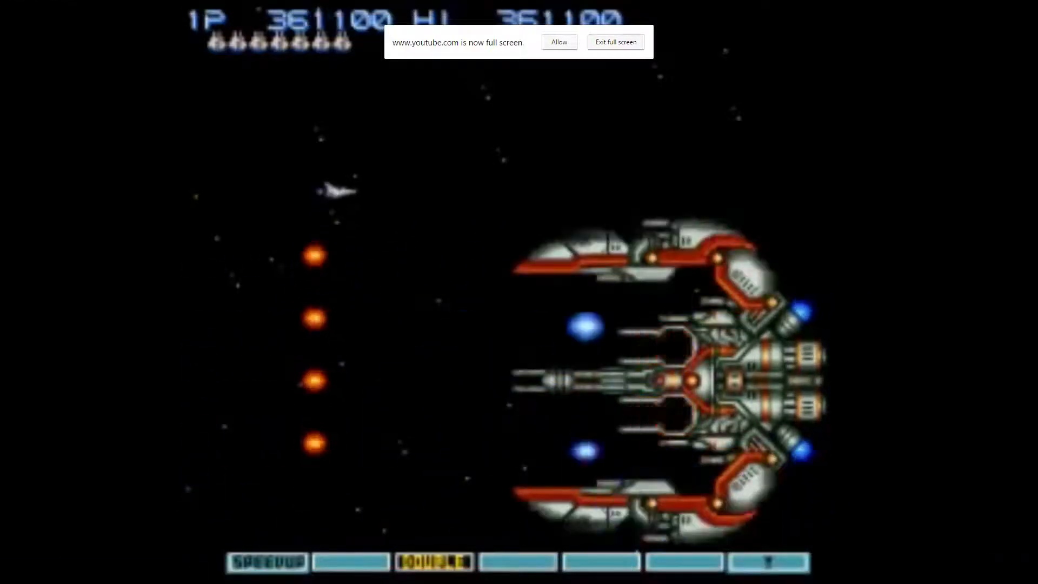
mouse_move(556, 489)
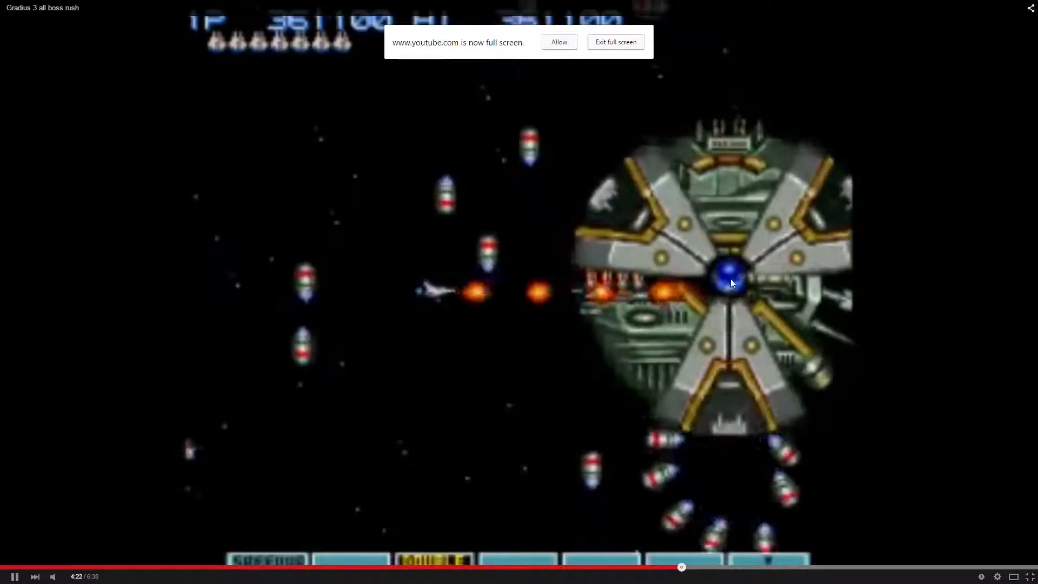
- Examine the remaining boss designs and attack patterns in the Gradius 3 video, skipping ahead through to its end
click(726, 278)
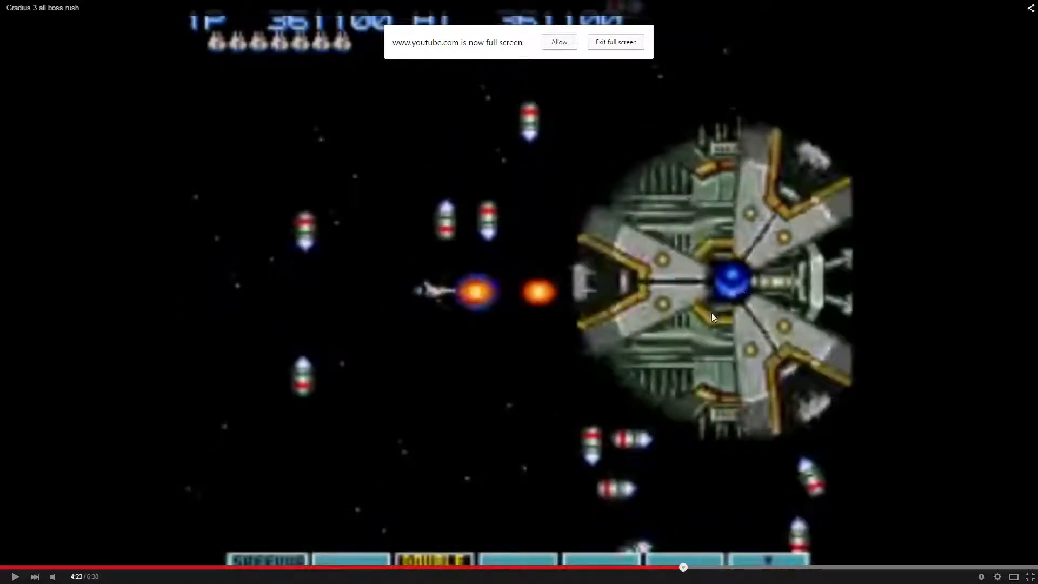
click(693, 293)
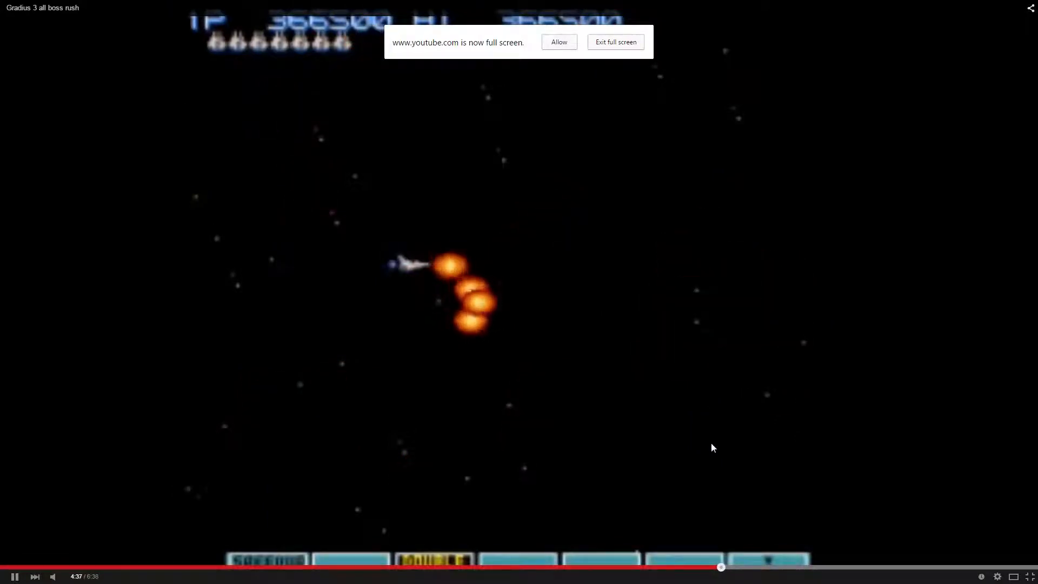
click(741, 566)
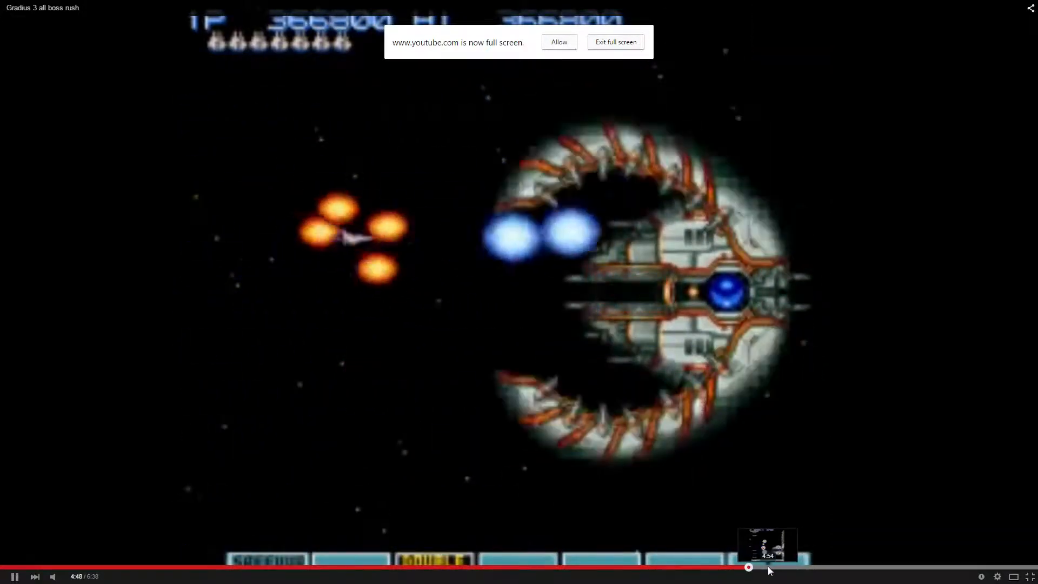
click(768, 567)
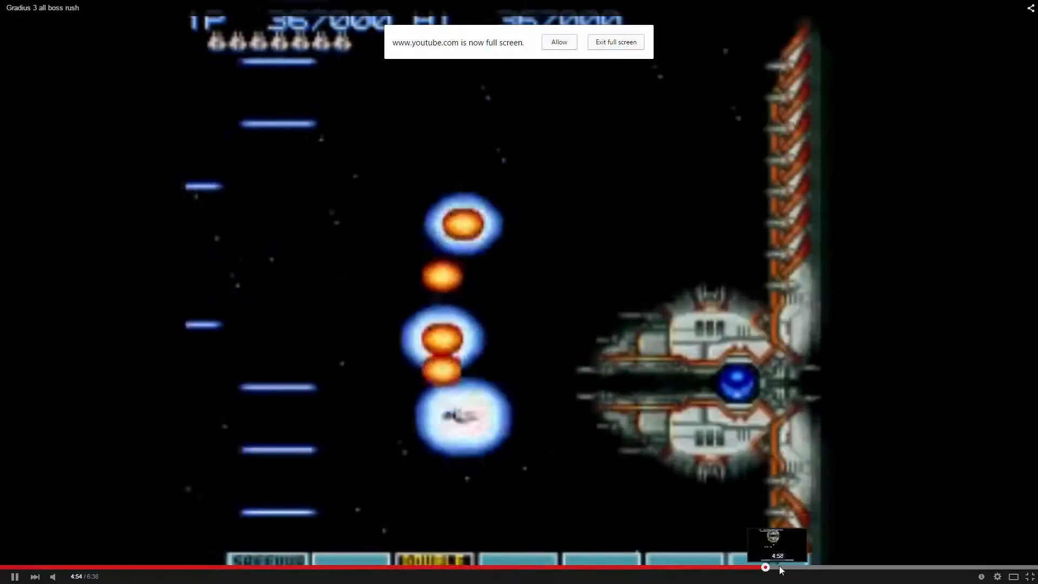
click(780, 566)
click(787, 567)
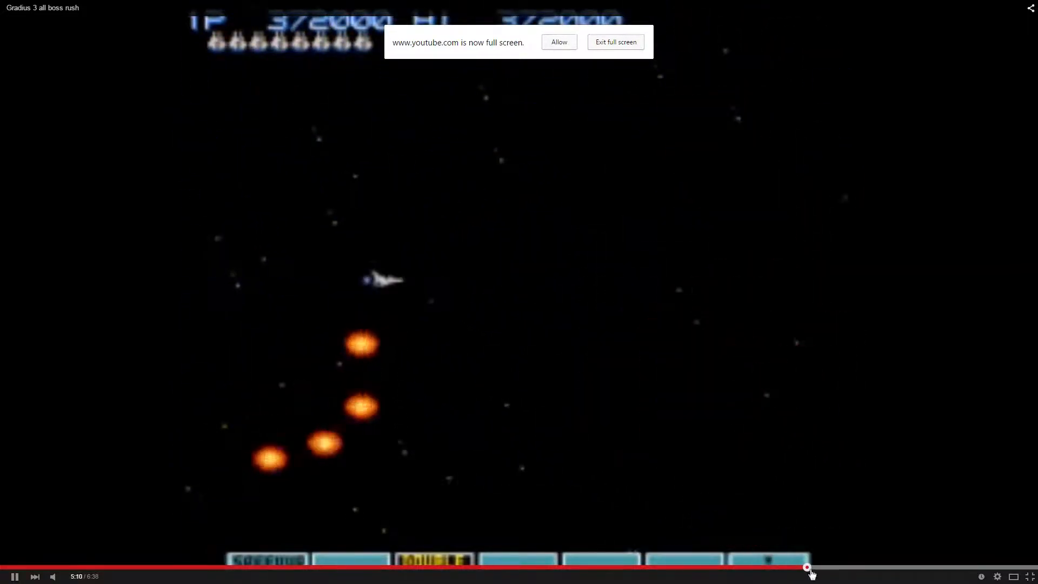
click(807, 567)
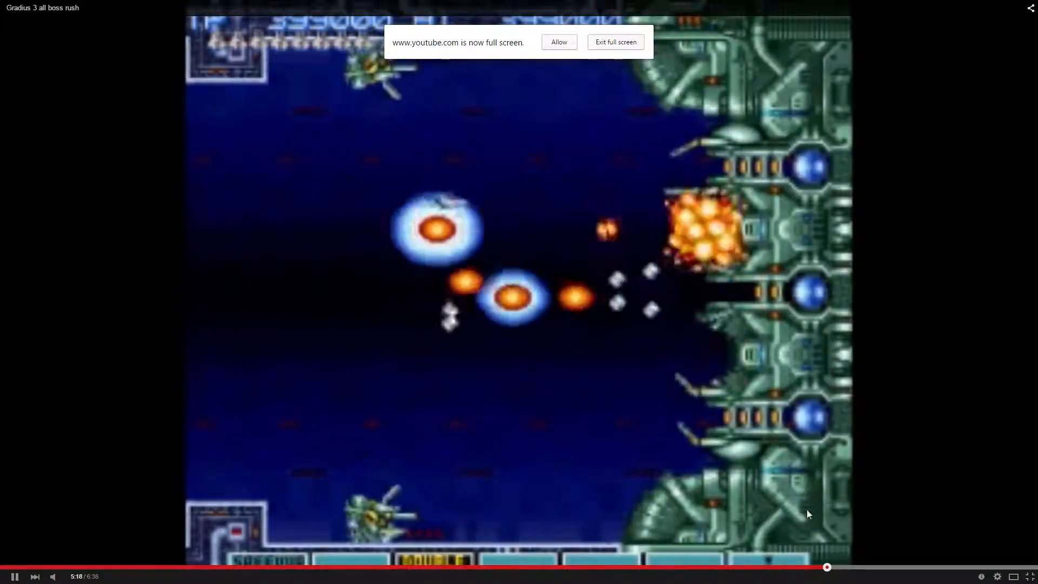
click(912, 568)
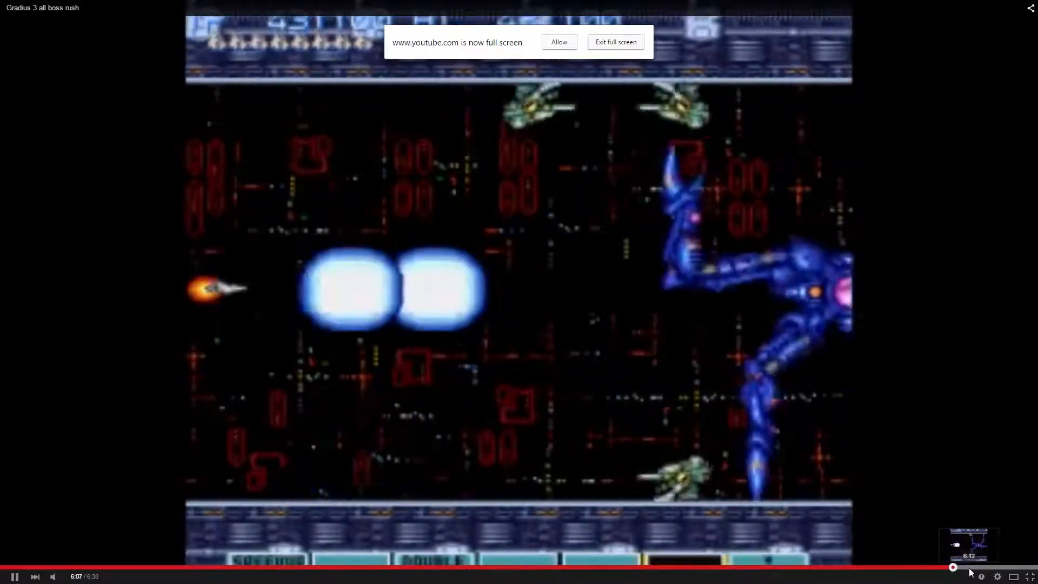
click(966, 567)
click(997, 567)
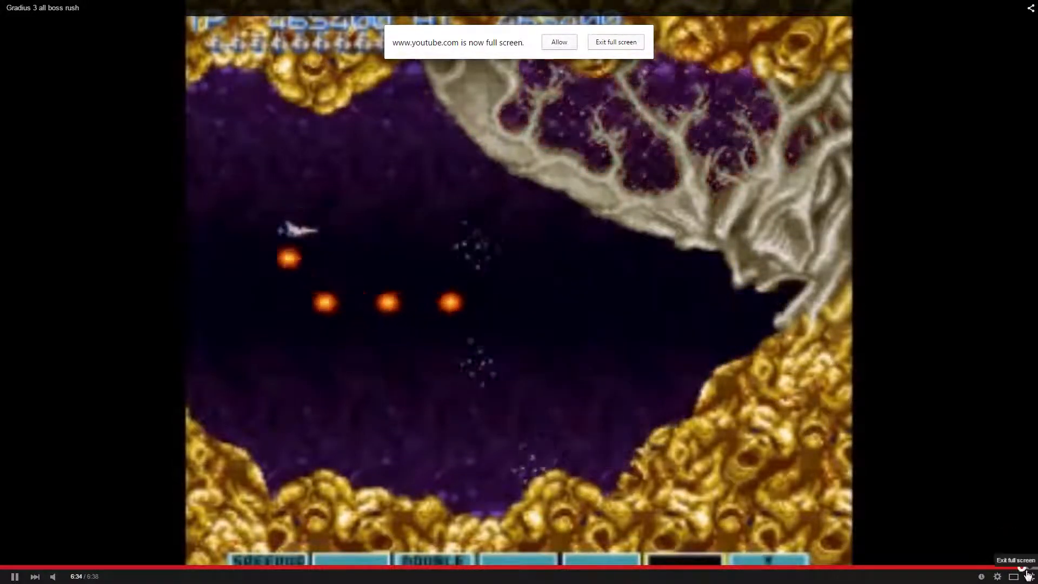
click(1009, 567)
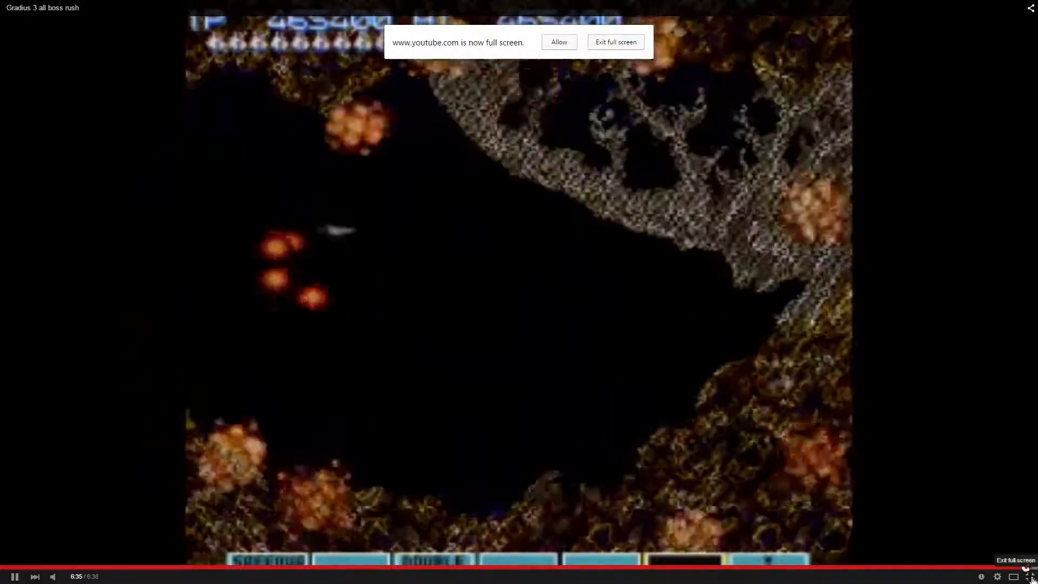
- Leave full screen, close the YouTube video page, and switch back to the BP_Boss_Level1 editor in Unreal Engine
click(1030, 576)
click(419, 184)
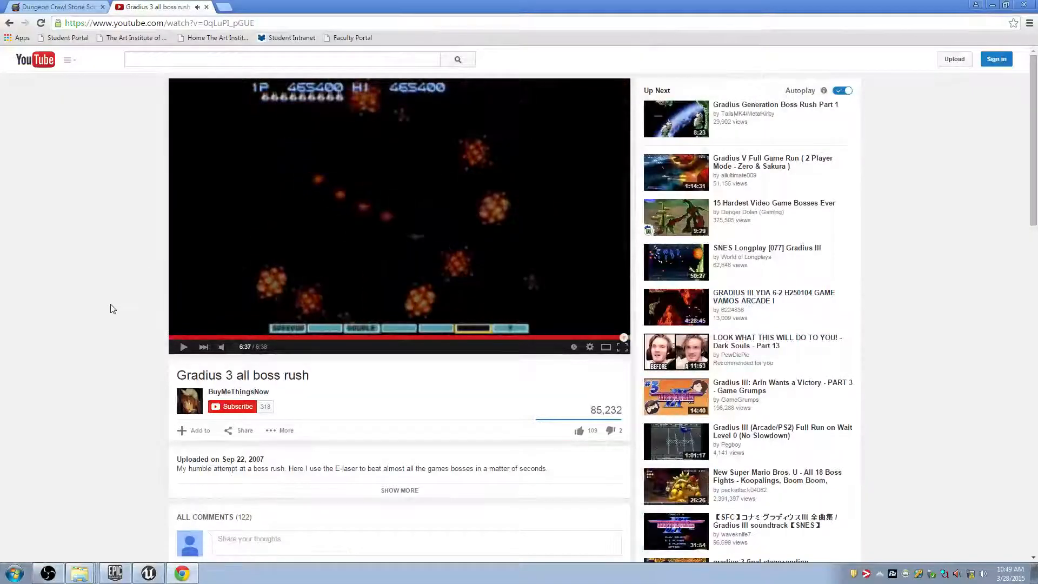
key(ctrl+w)
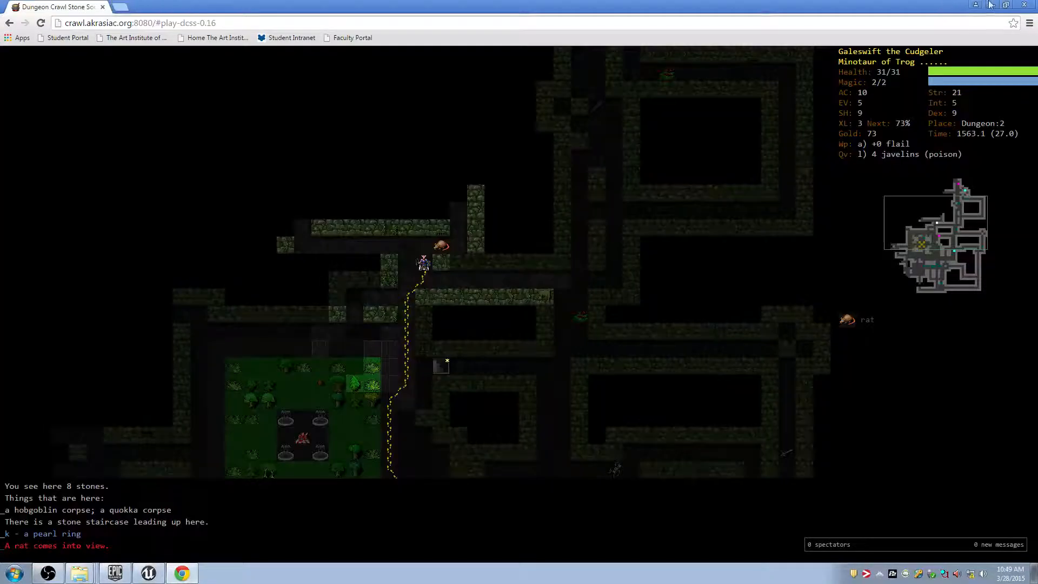
key(alt+Tab)
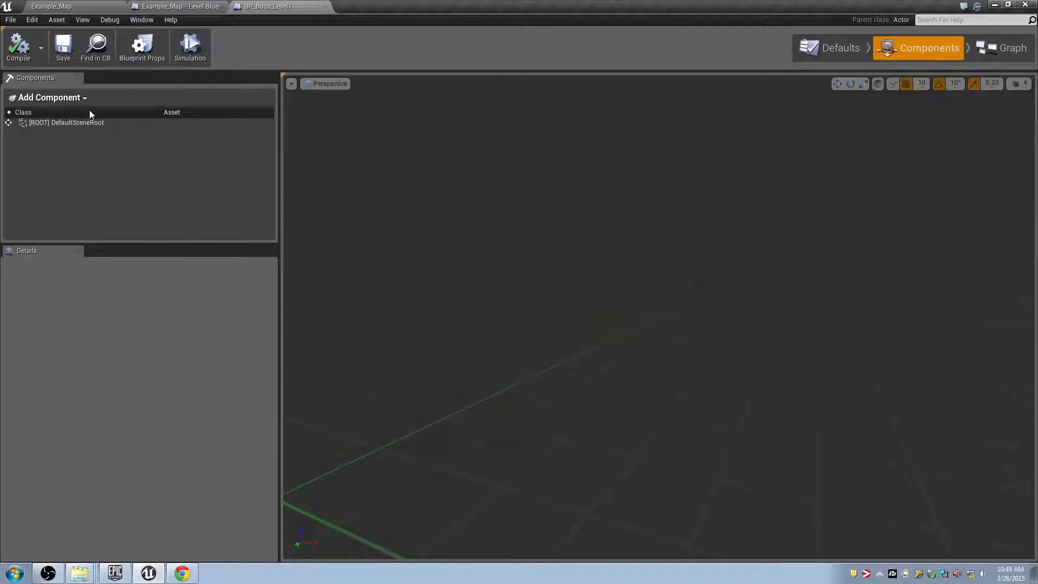
- Add a Static Mesh component and a Scene component named Root, and make Root the Blueprint's root component
click(52, 98)
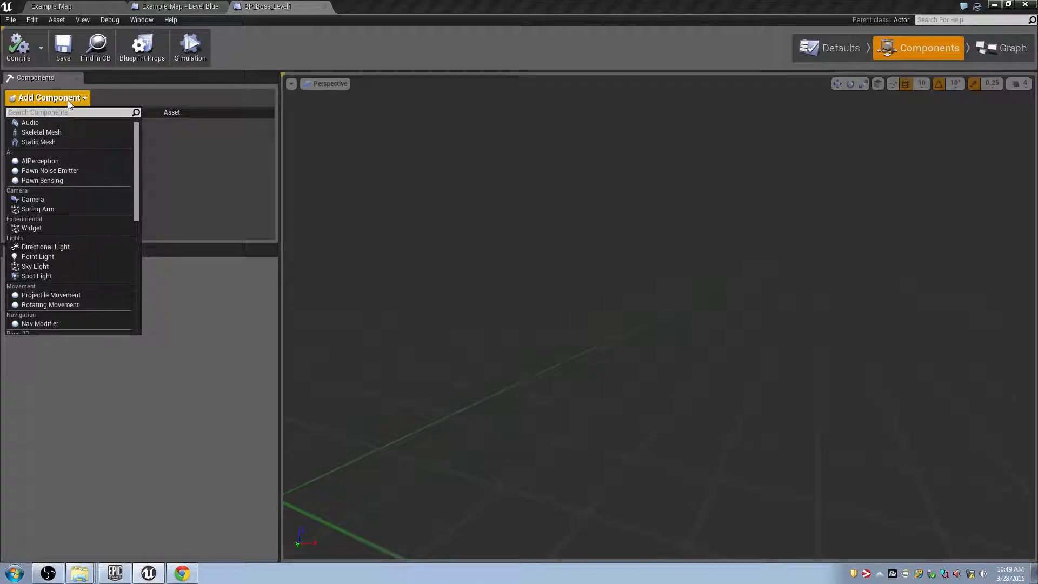
click(48, 142)
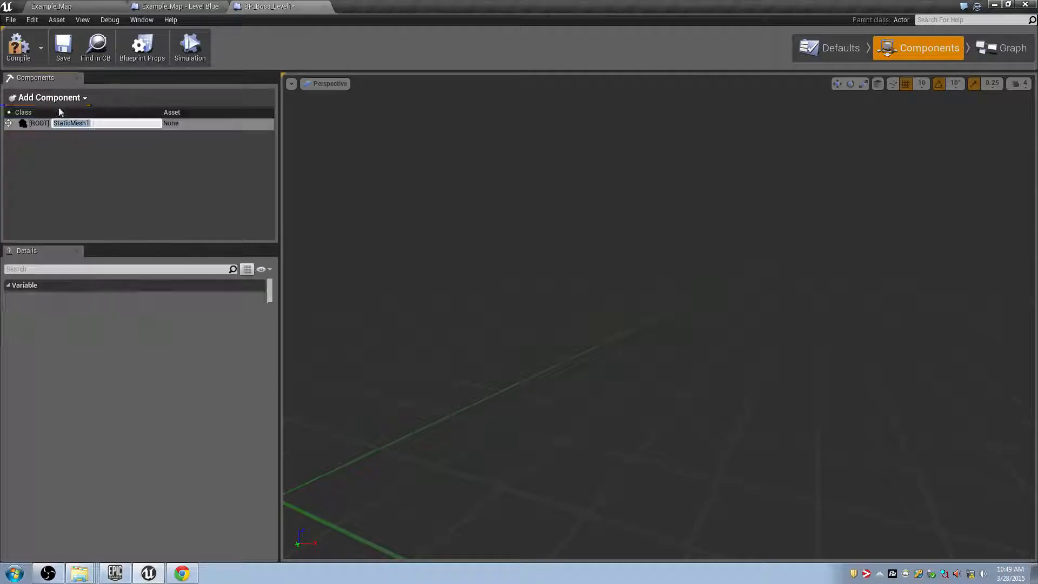
click(49, 97)
text(scene)
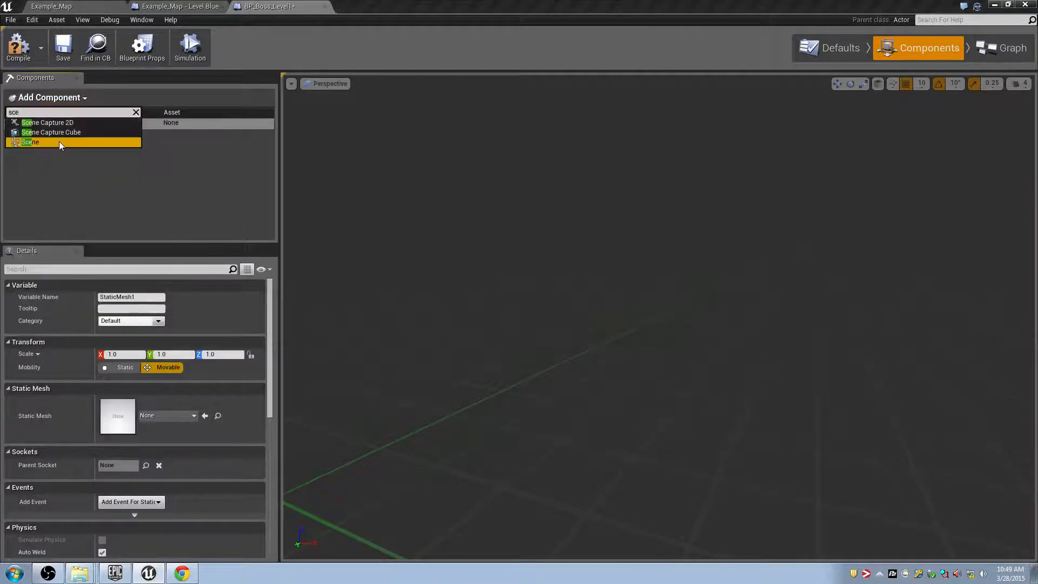
click(59, 141)
text(Root)
key(Return)
drag(72, 134, 40, 121)
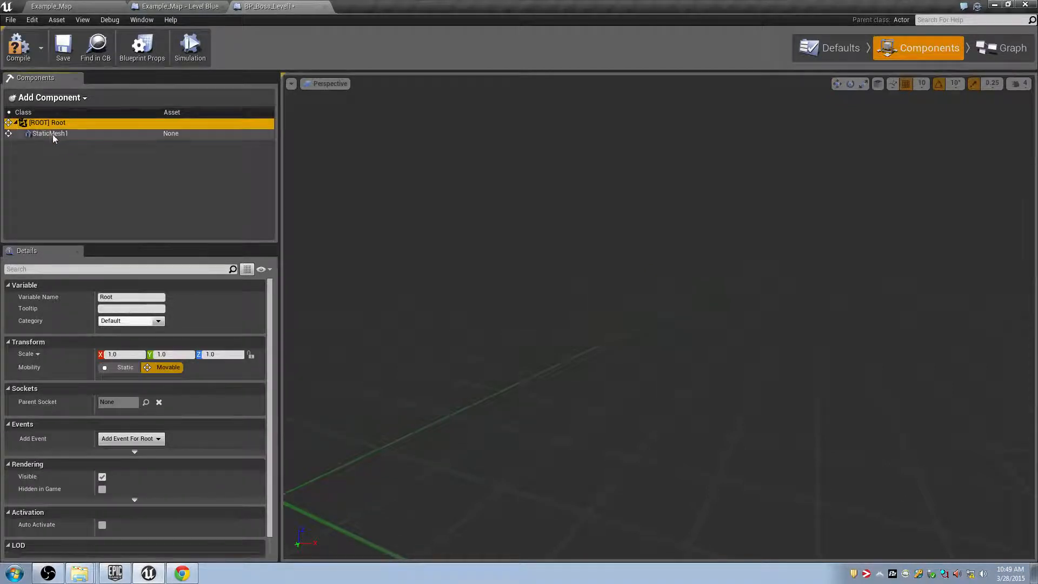
- Find a torus mesh and assign Shape_Torus to the static mesh component
click(50, 133)
click(161, 441)
text(donut)
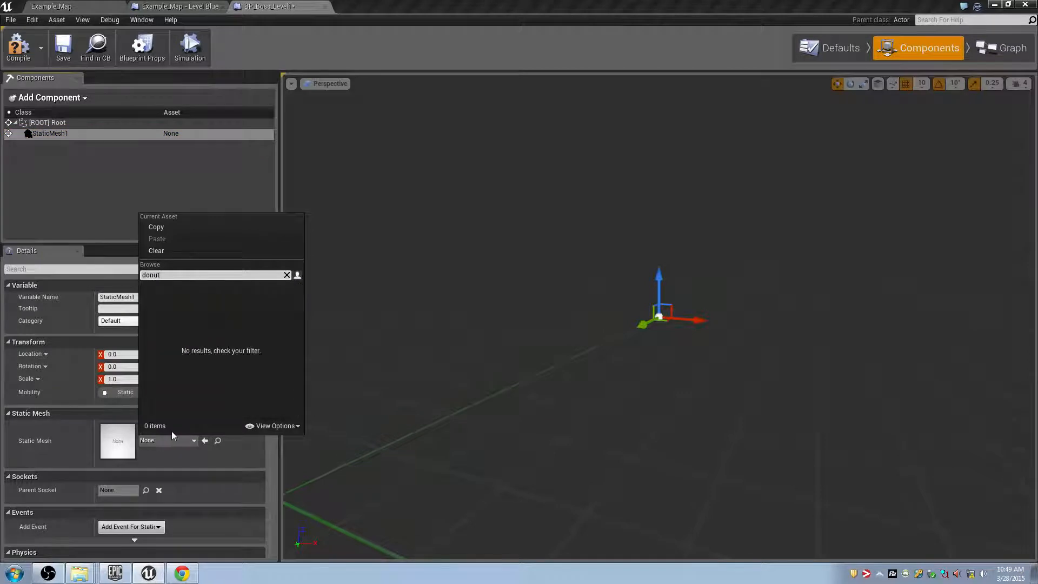
key(ctrl+a)
text(torus)
click(204, 285)
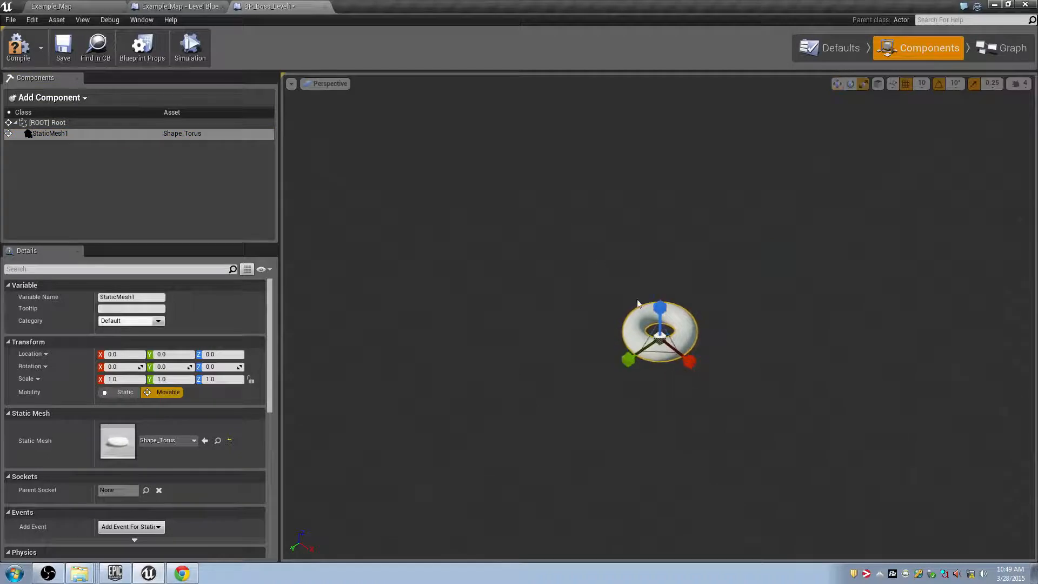
- Rotate the torus to -90 degrees on Y so that it stands upright
key(e)
drag(683, 319, 683, 378)
key(f)
scroll(686, 318, down, 8)
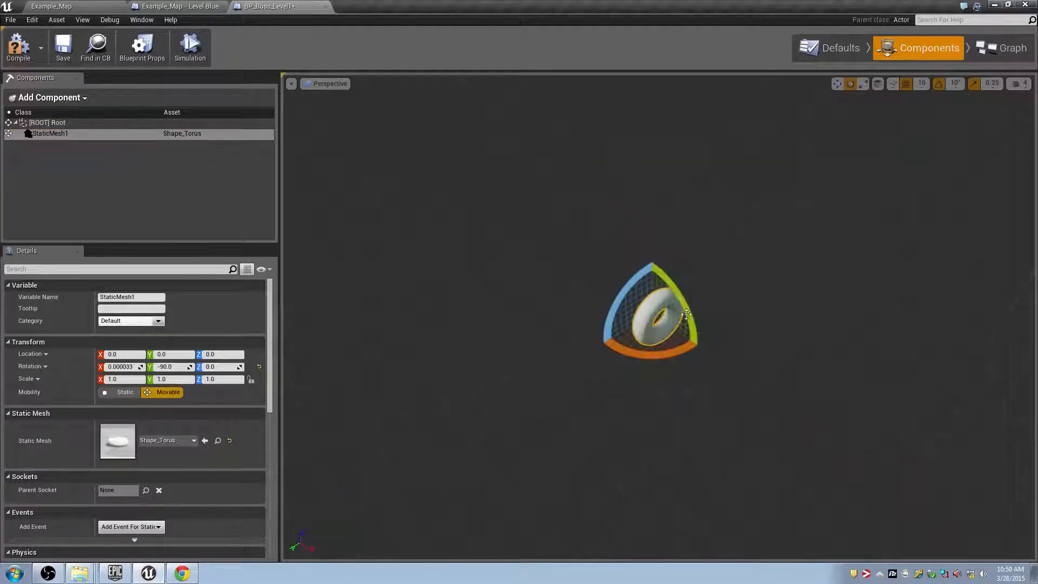
right_drag(686, 318, 716, 325)
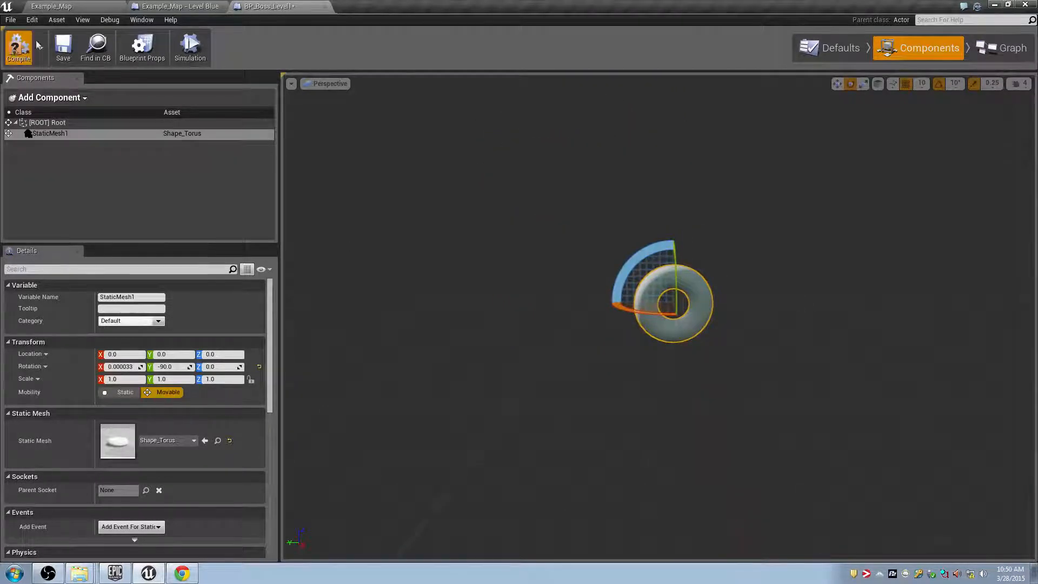
- Place a BP_Boss_Level1 actor in Example_Map and set its torus component's scale to 10 on all axes
click(49, 6)
drag(141, 354, 437, 272)
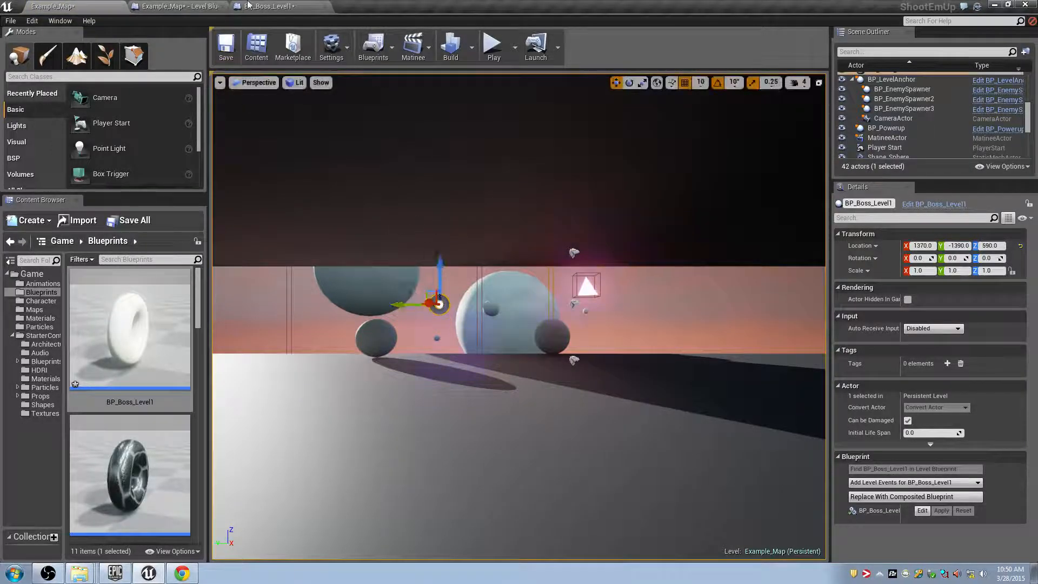
click(250, 6)
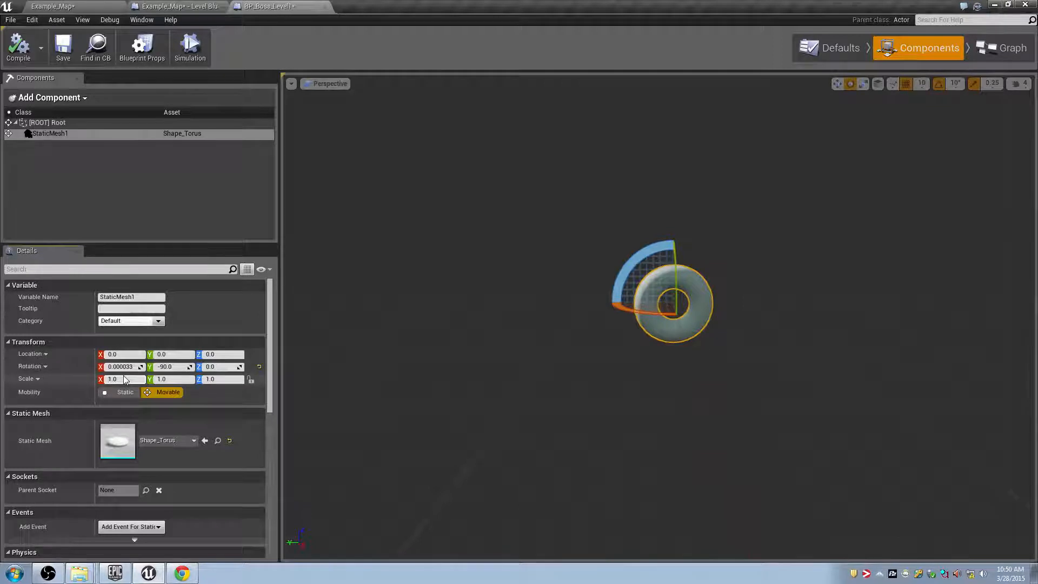
key(Return)
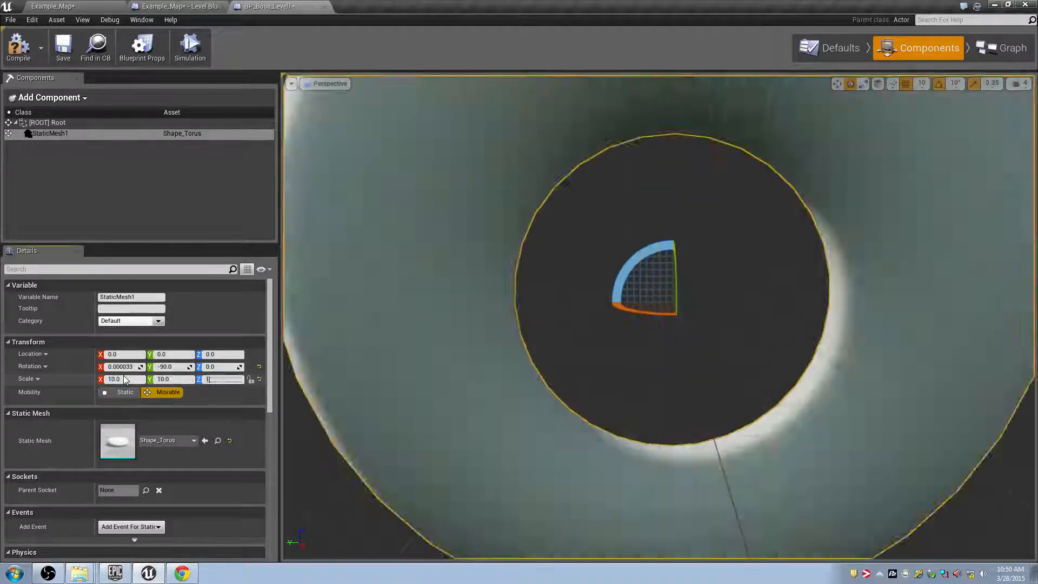
scroll(609, 263, down, 2)
scroll(609, 262, down, 1)
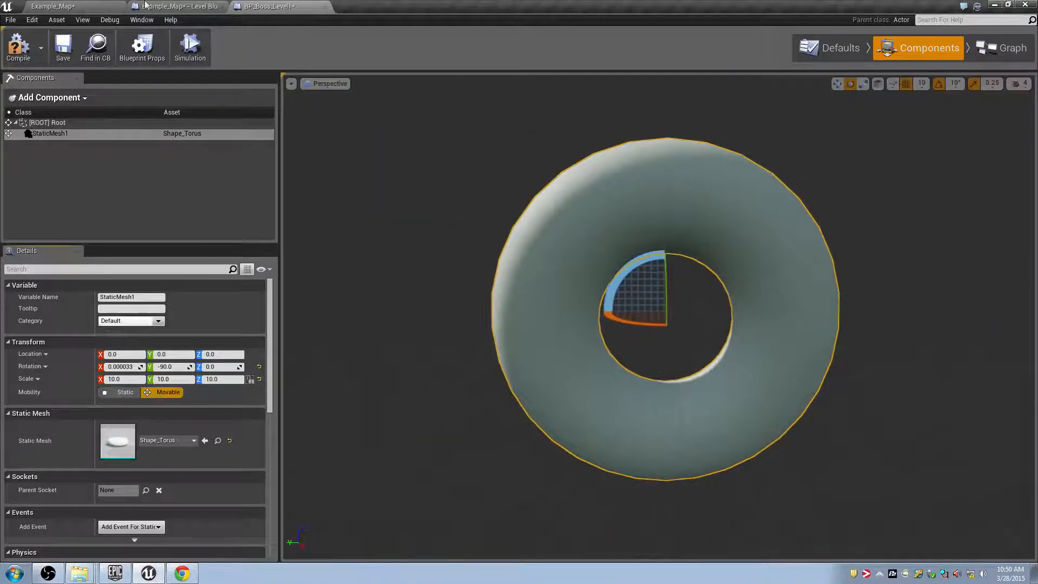
- Adjust the boss actor's height in Example_Map to Z 600 and check its size against the surrounding level
click(113, 3)
right_drag(386, 219, 449, 278)
drag(453, 278, 453, 247)
right_drag(453, 247, 399, 255)
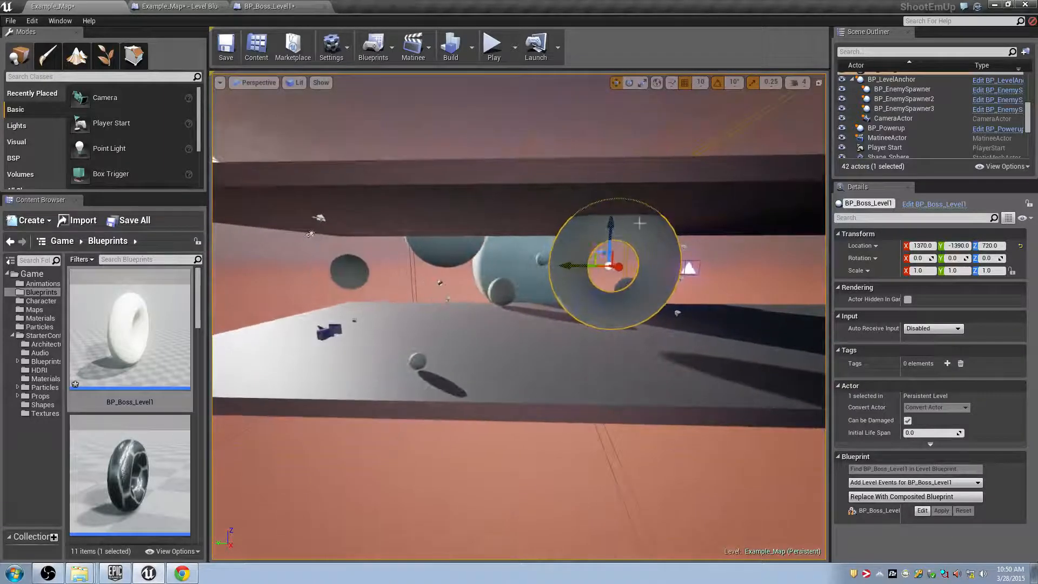
drag(611, 225, 610, 244)
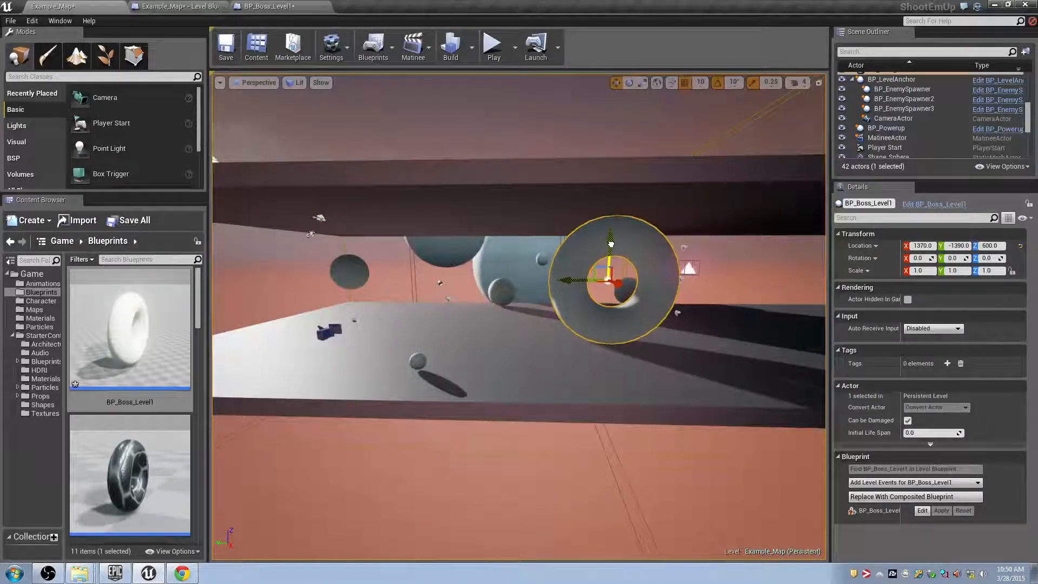
key(w)
right_drag(611, 244, 644, 243)
- Return to the BP_Boss_Level1 Blueprint, save it, and rename the torus static mesh component as Donut
click(274, 6)
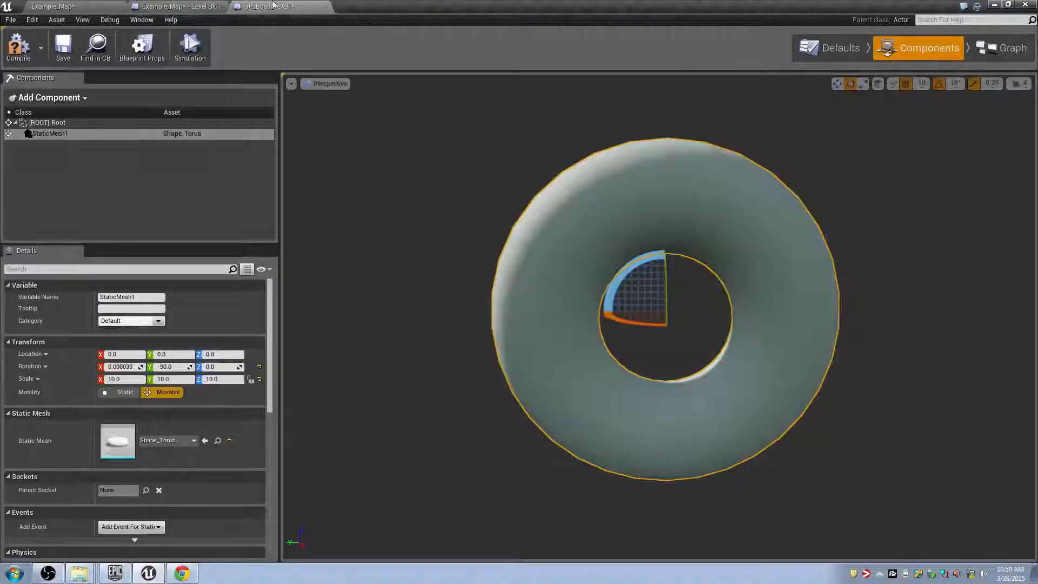
key(ctrl+s)
click(69, 135)
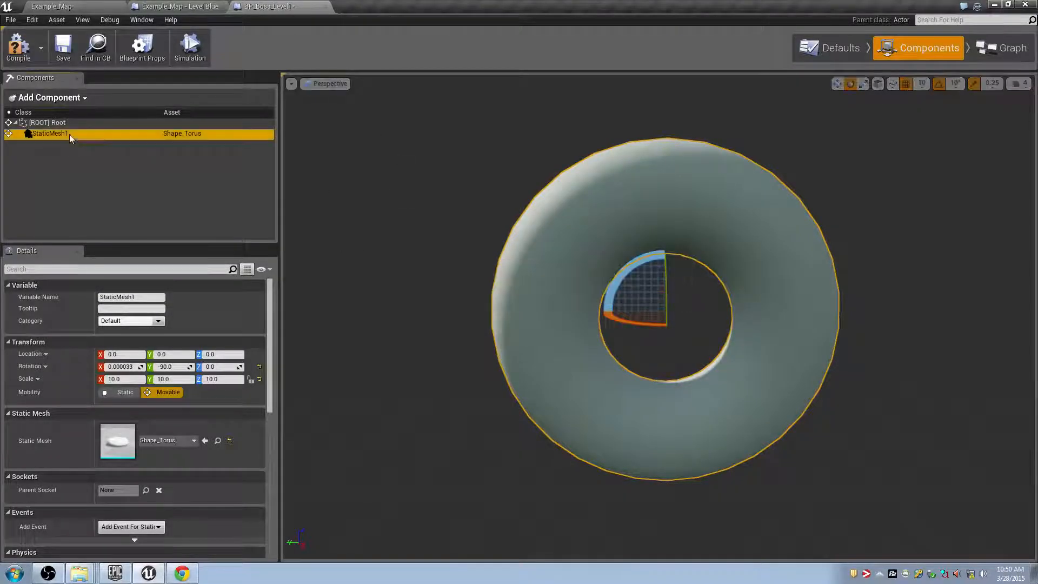
click(54, 134)
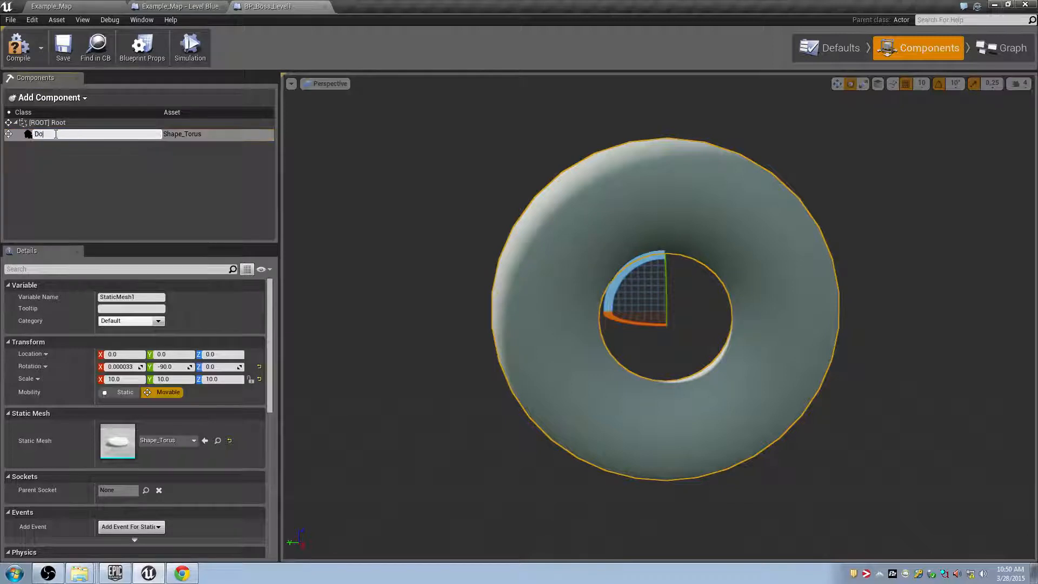
key(Return)
- Add a second static mesh component under the Blueprint's root and name it Core
click(66, 102)
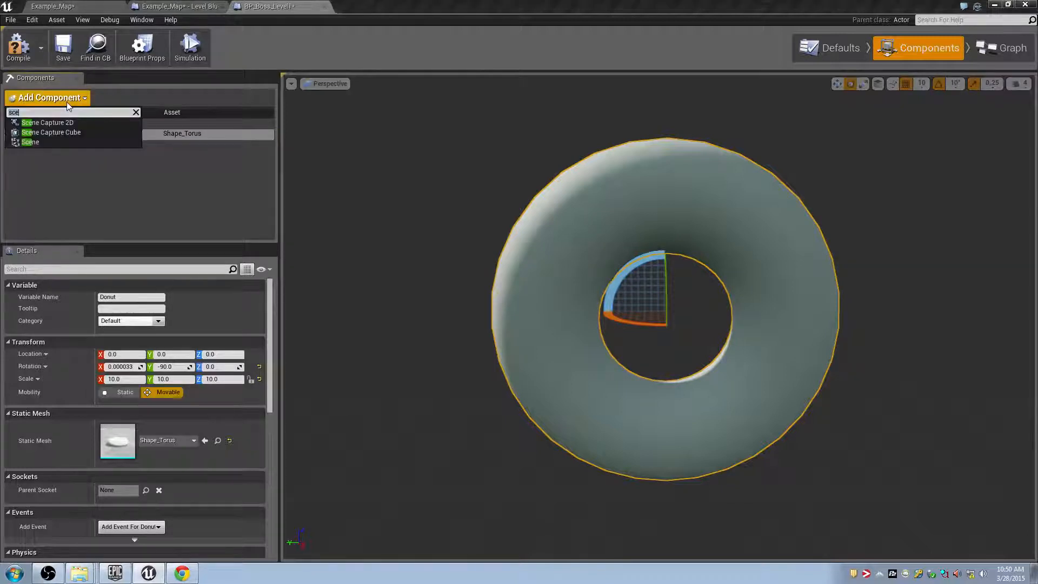
click(68, 101)
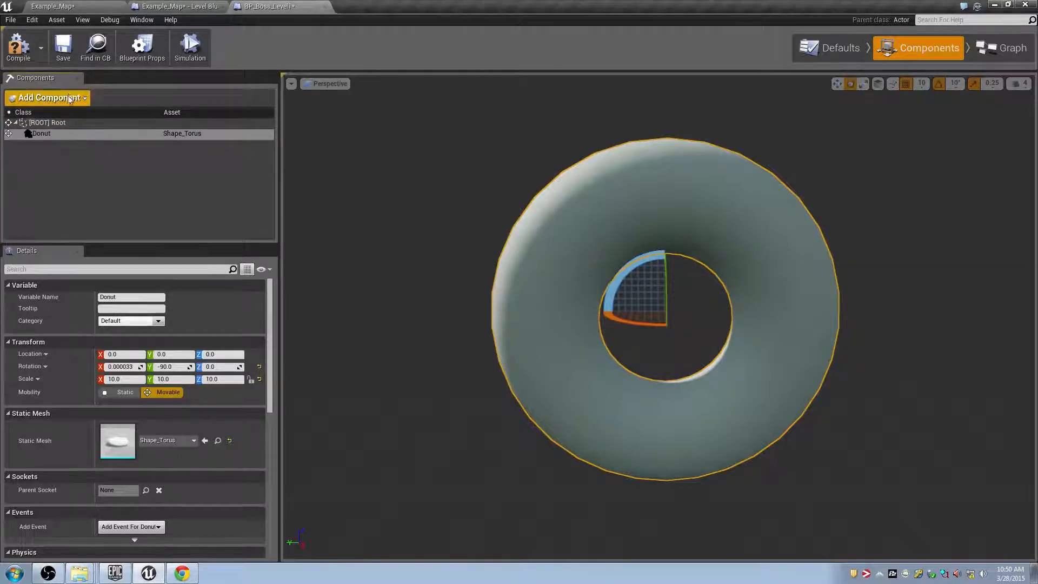
click(71, 99)
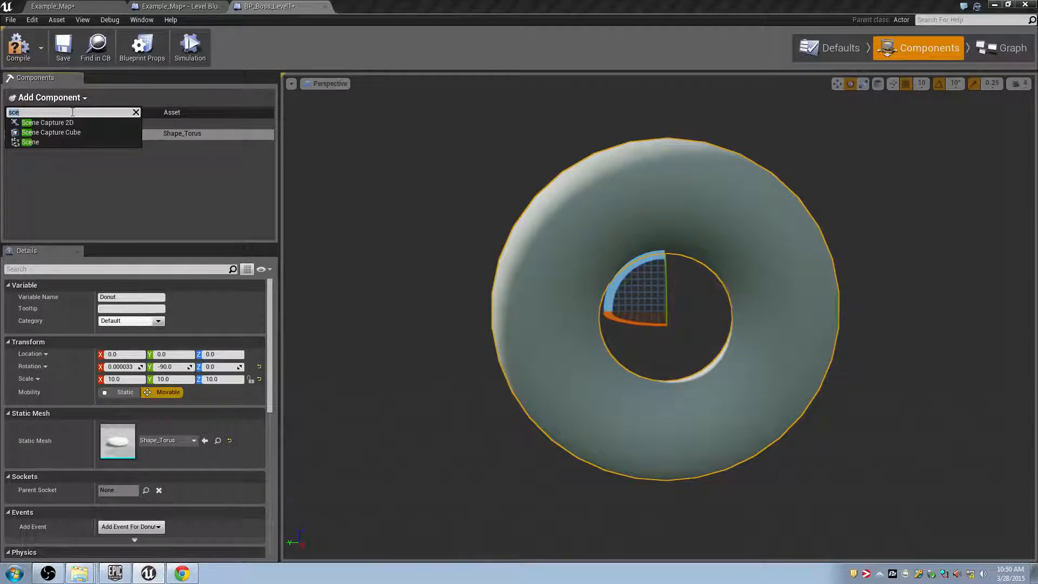
text(Static)
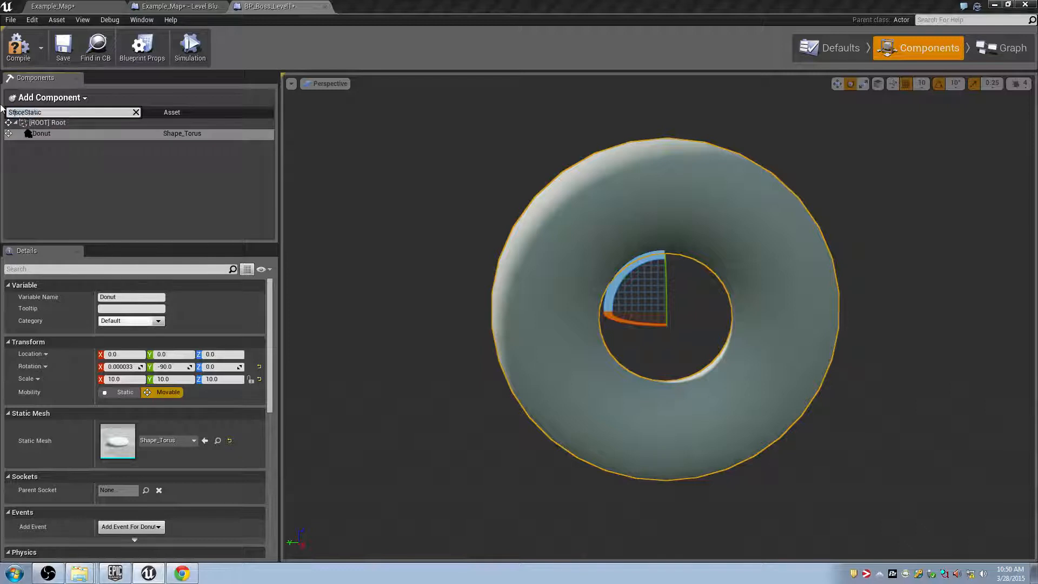
text(Static)
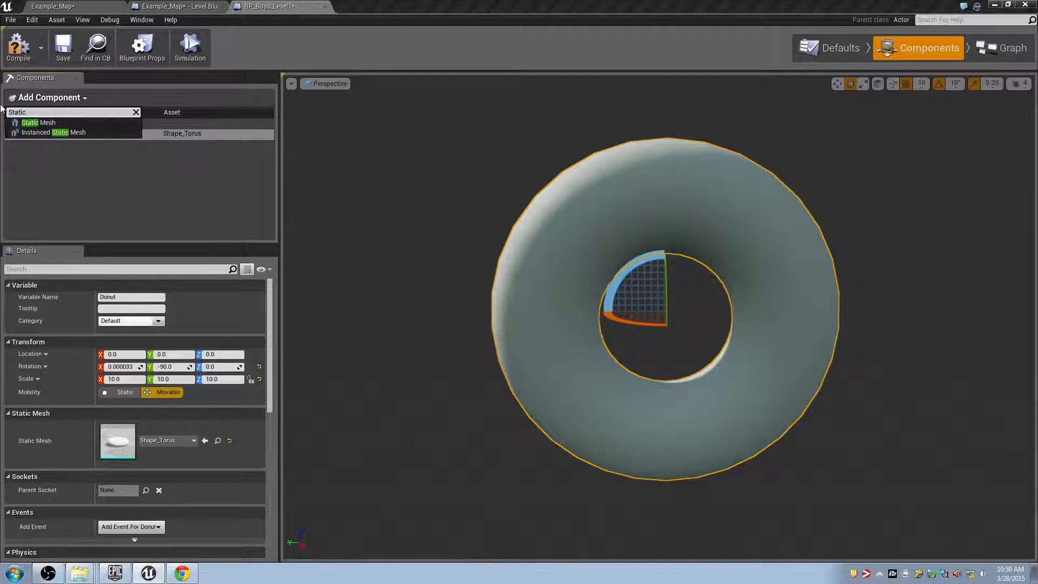
click(38, 122)
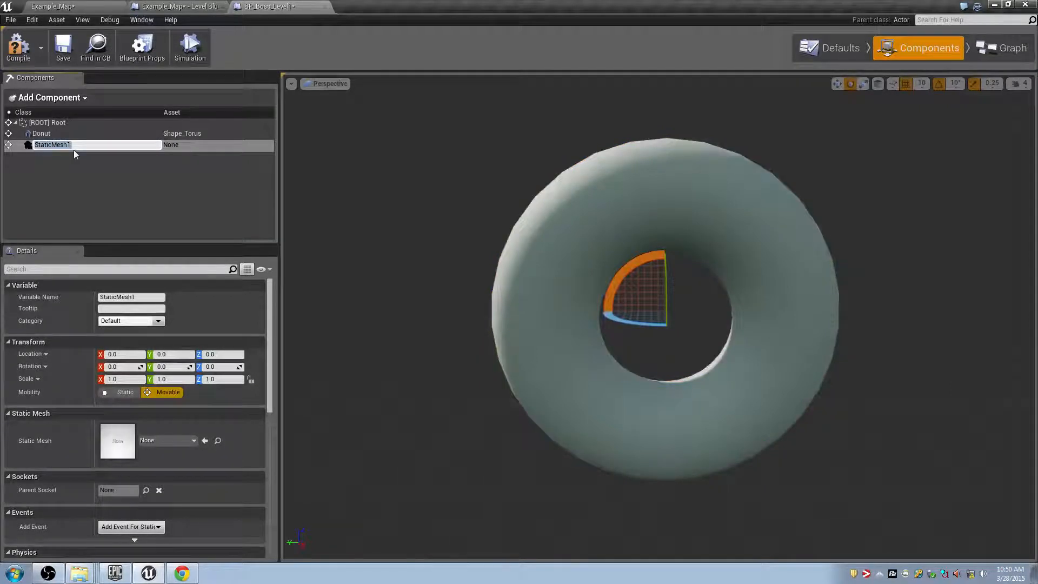
text(Core)
key(Return)
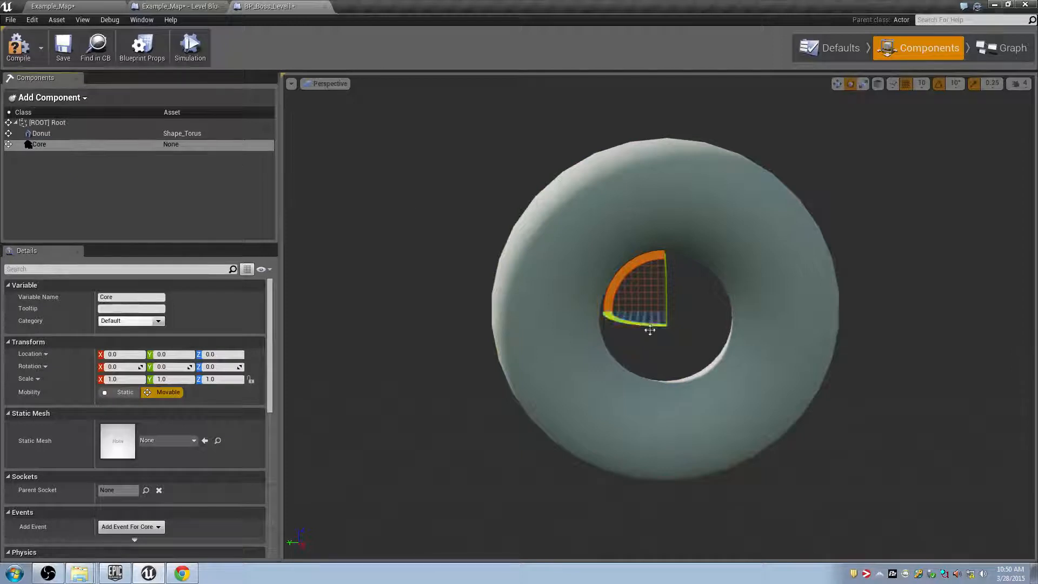
- Rename the Core component as Donut Hole
right_drag(648, 329, 653, 333)
key(w)
click(66, 148)
click(66, 144)
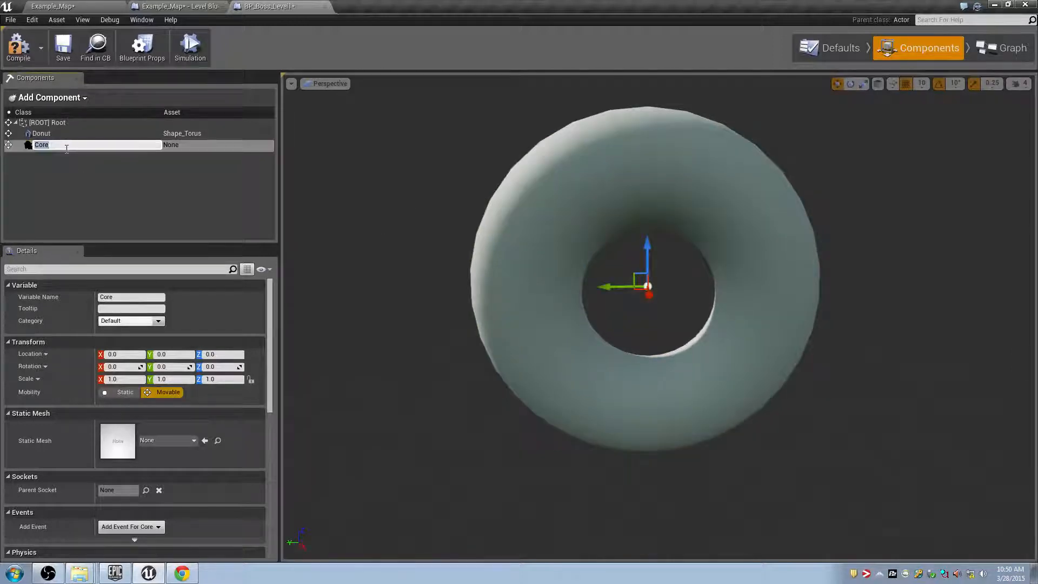
text(Donut Hol)
key(Return)
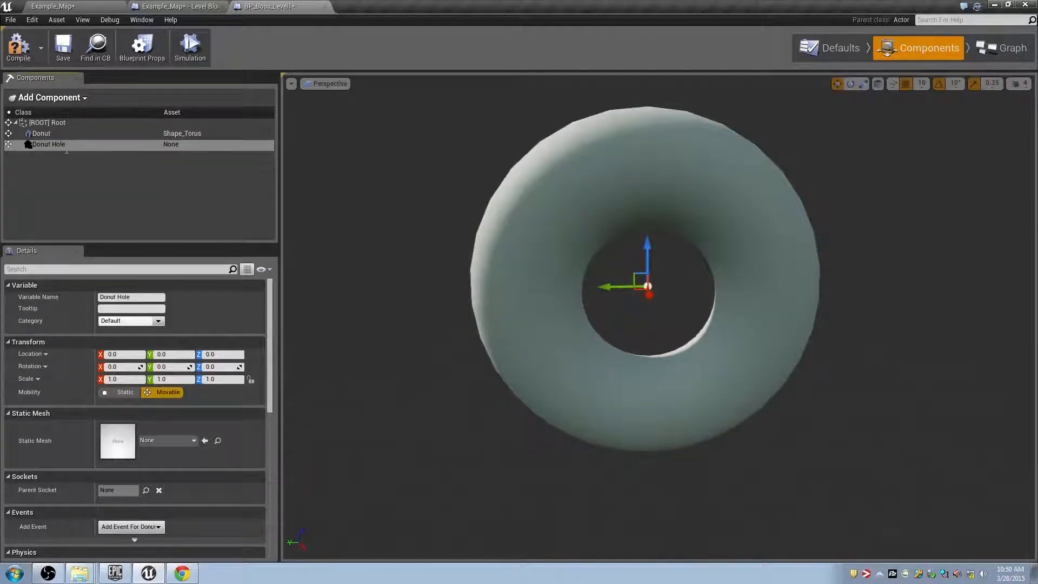
- Assign the Shape_Sphere static mesh to the Donut Hole component
click(165, 439)
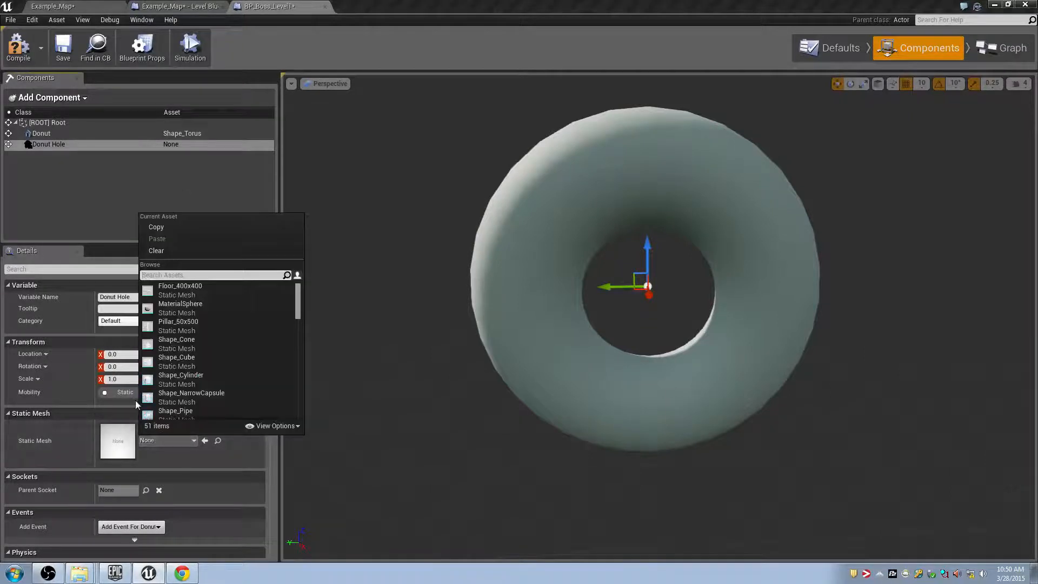
text(sphere)
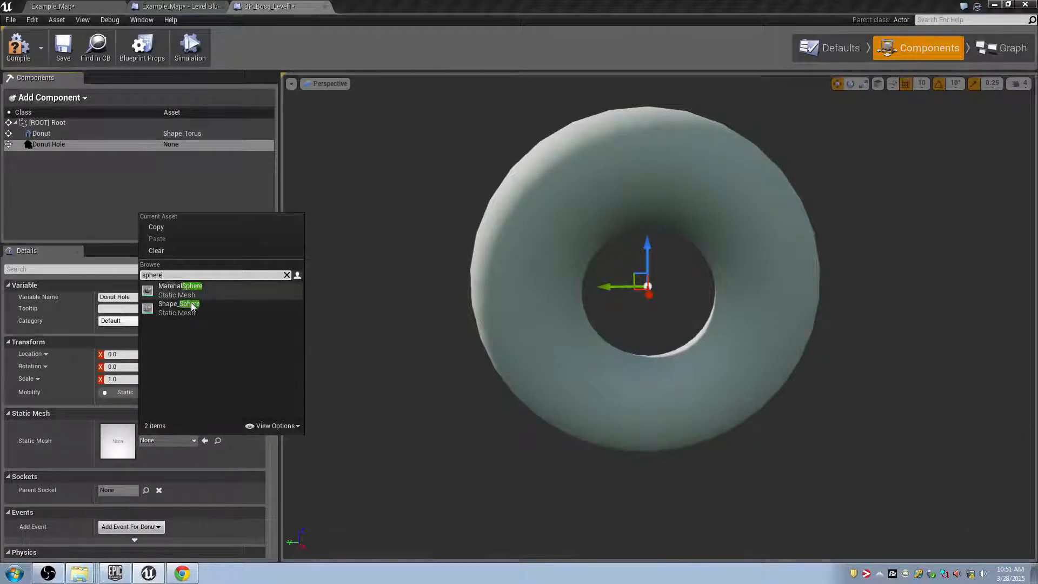
click(215, 307)
scroll(661, 248, up, 5)
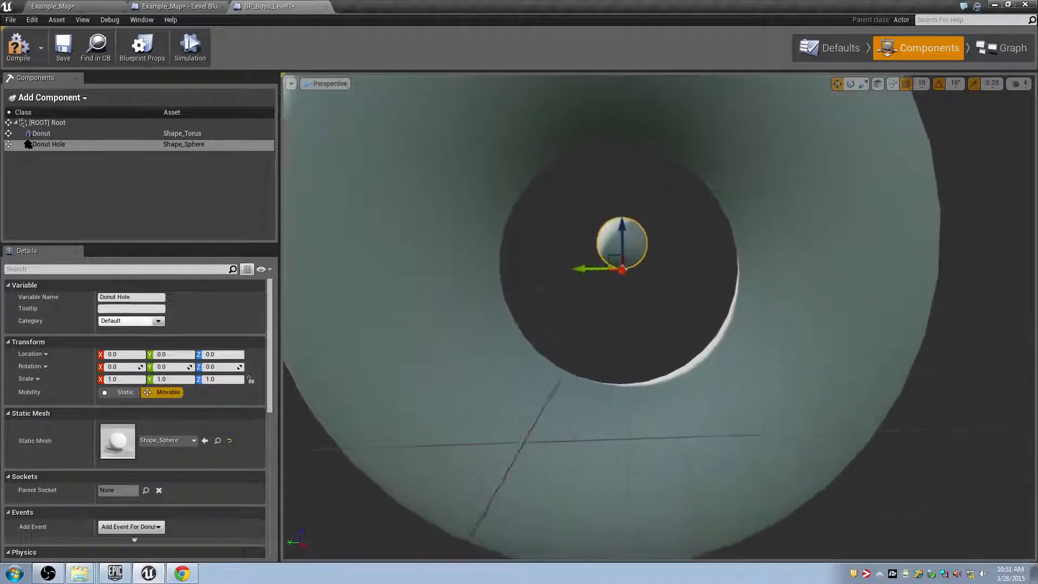
mouse_move(660, 247)
right_down()
mouse_move(594, 246)
mouse_move(670, 244)
right_up()
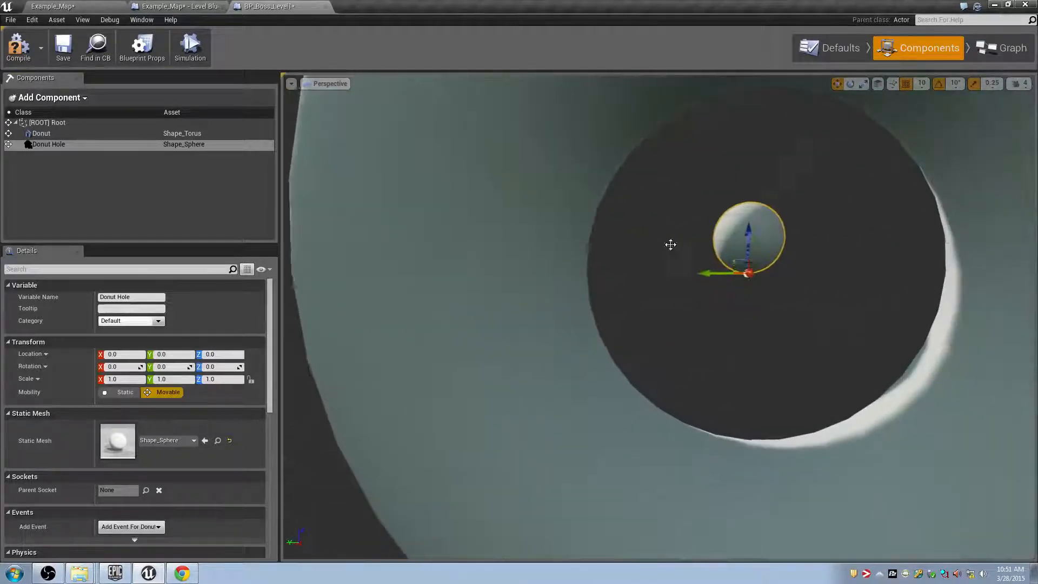
- Set the Donut Hole sphere's scale to 3 on all axes
click(44, 134)
click(52, 145)
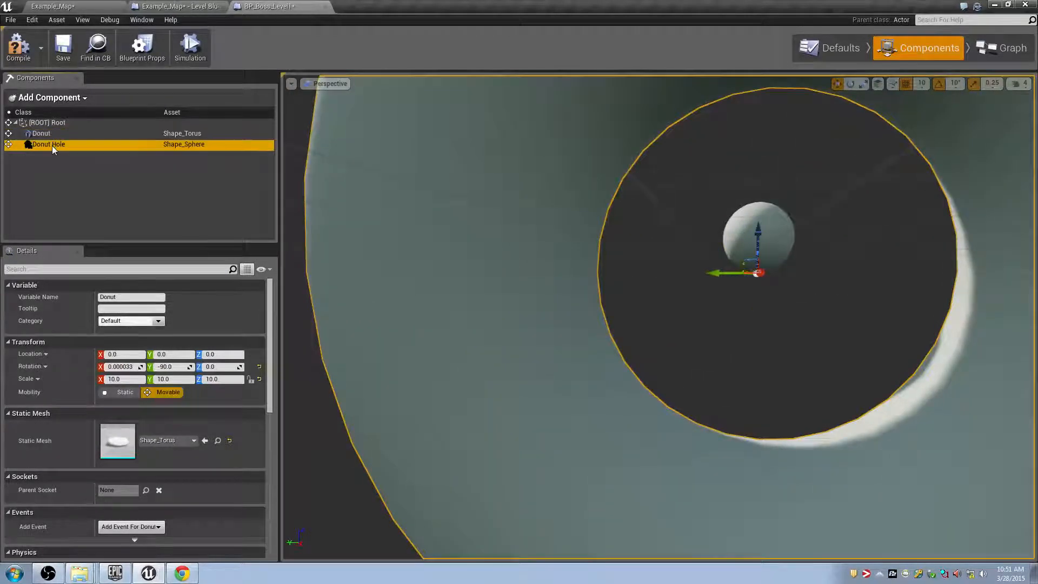
click(125, 378)
text(3)
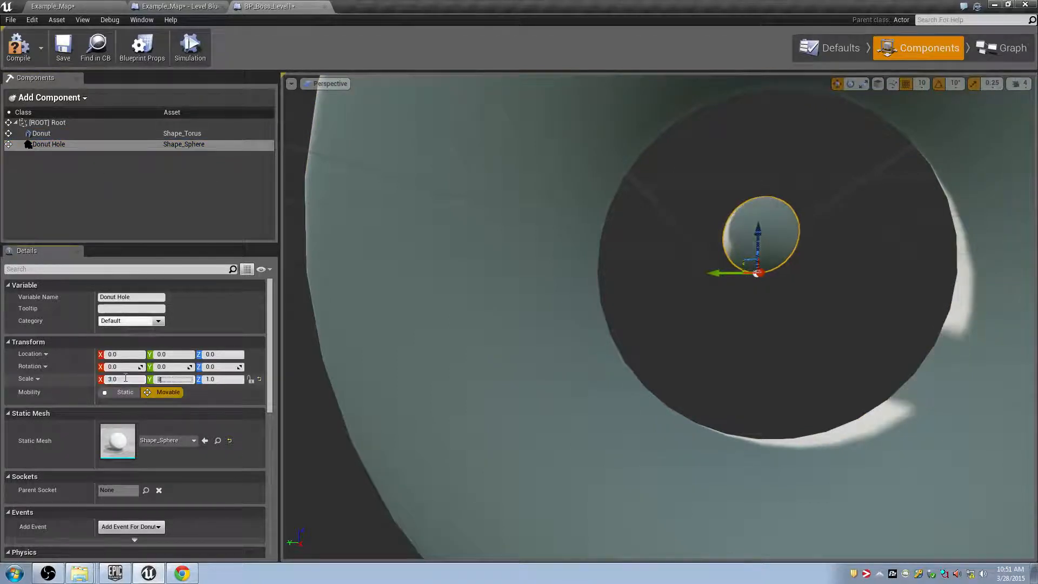
key(Return)
scroll(664, 231, down, 3)
scroll(665, 231, down, 4)
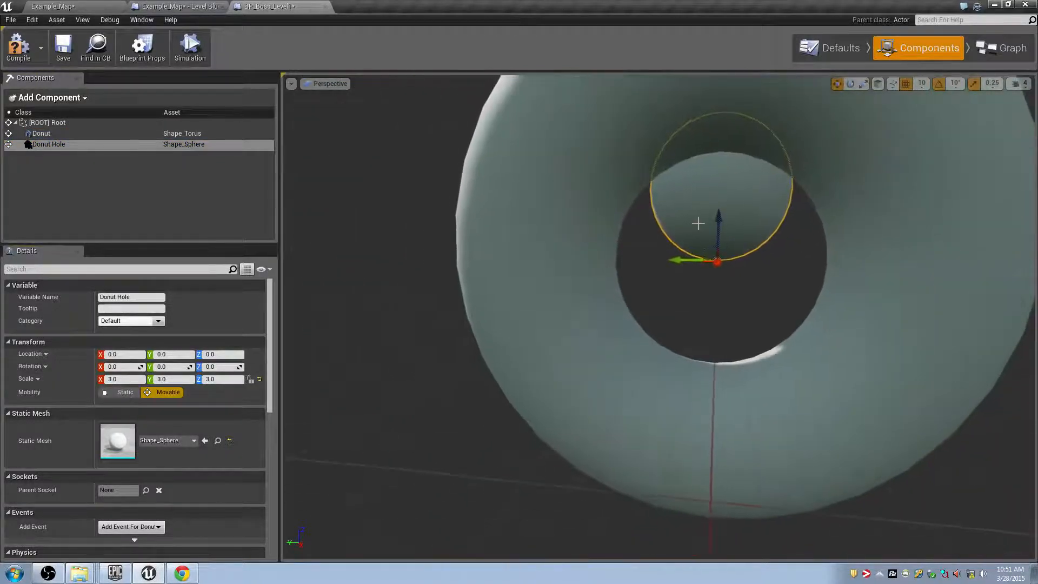
- Lower the Donut Hole sphere to Z -150 and shift it along X so that it sits inside the torus's opening
click(155, 133)
click(125, 143)
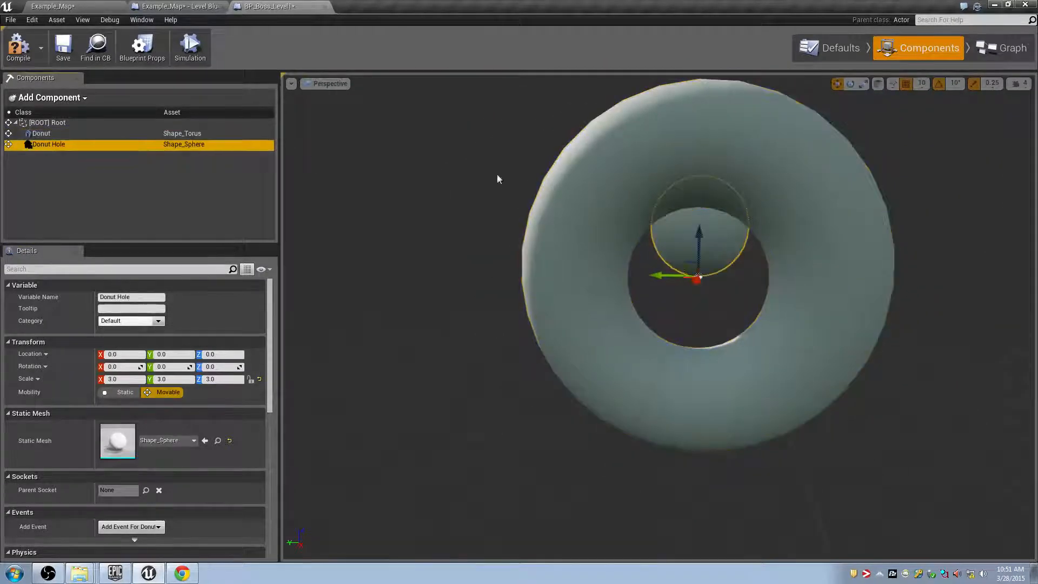
drag(696, 230, 701, 281)
right_drag(724, 268, 647, 285)
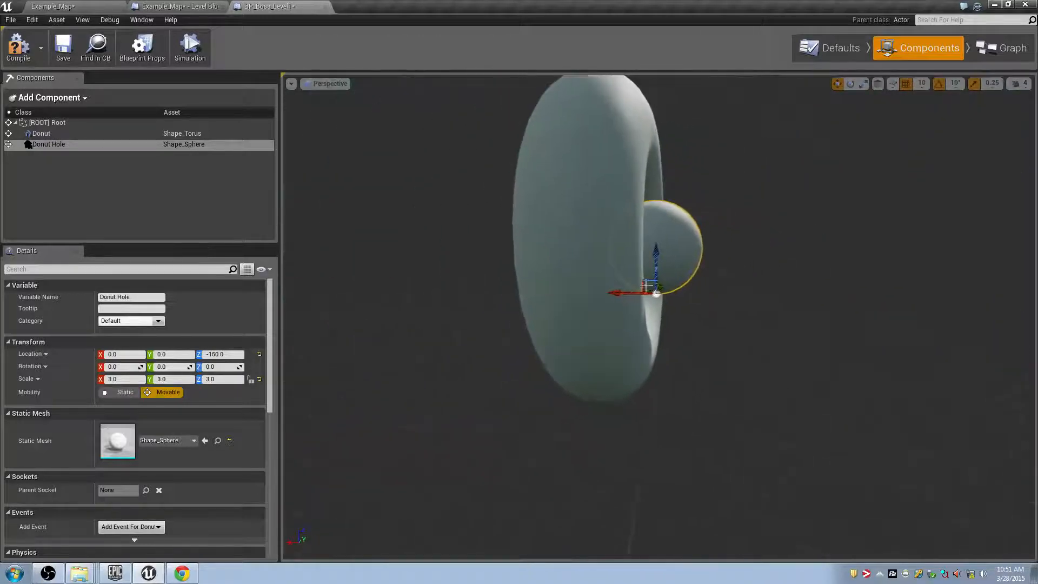
drag(632, 294, 583, 294)
right_drag(583, 294, 691, 357)
mouse_move(584, 322)
right_down()
mouse_move(616, 325)
mouse_move(583, 322)
right_up()
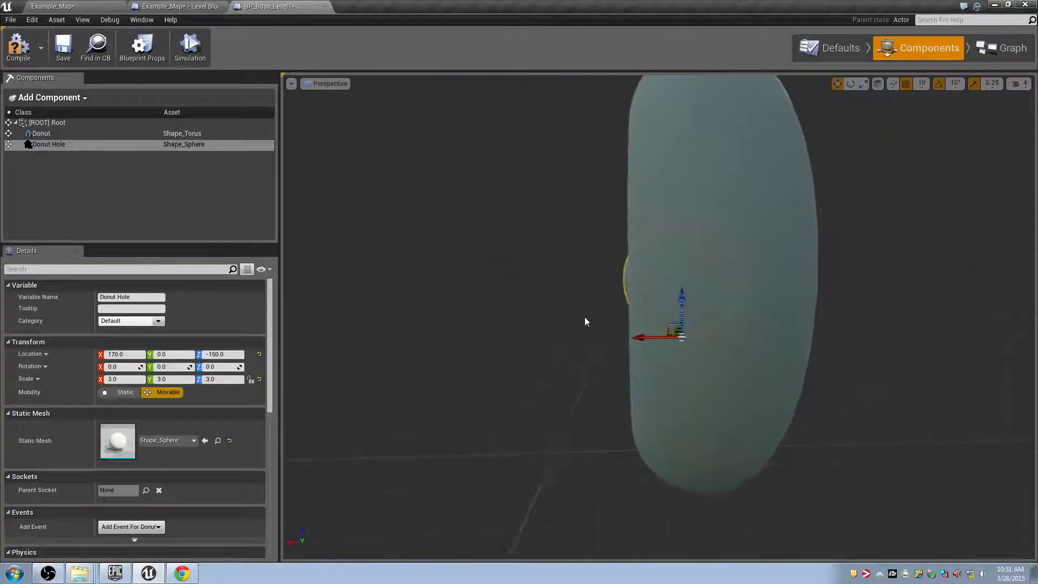
drag(641, 337, 649, 338)
right_drag(649, 338, 753, 338)
- Add a material element to the Donut Hole sphere and assign the M_Powerup material to it
scroll(182, 419, down, 3)
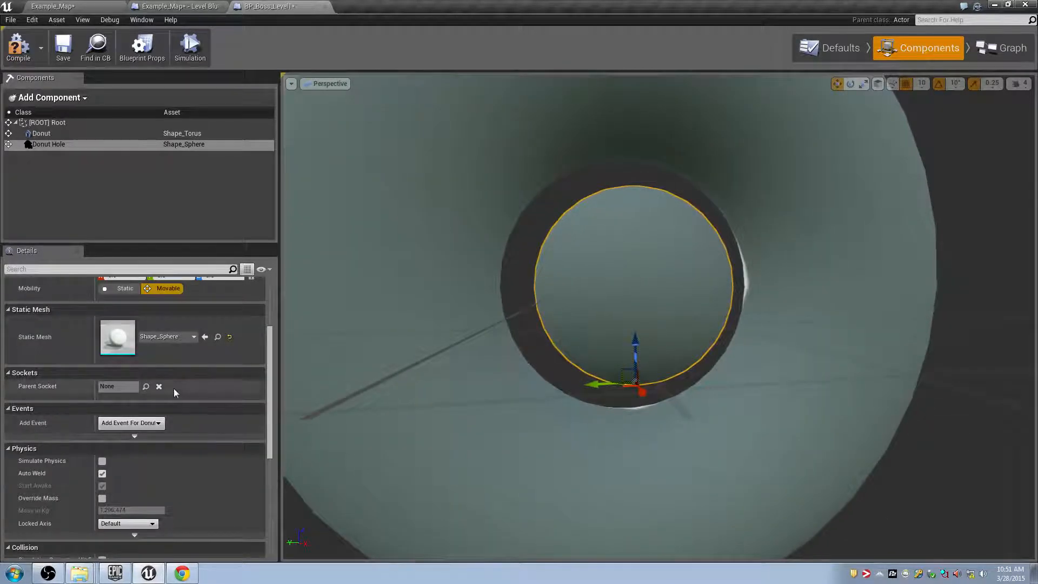
scroll(181, 386, down, 6)
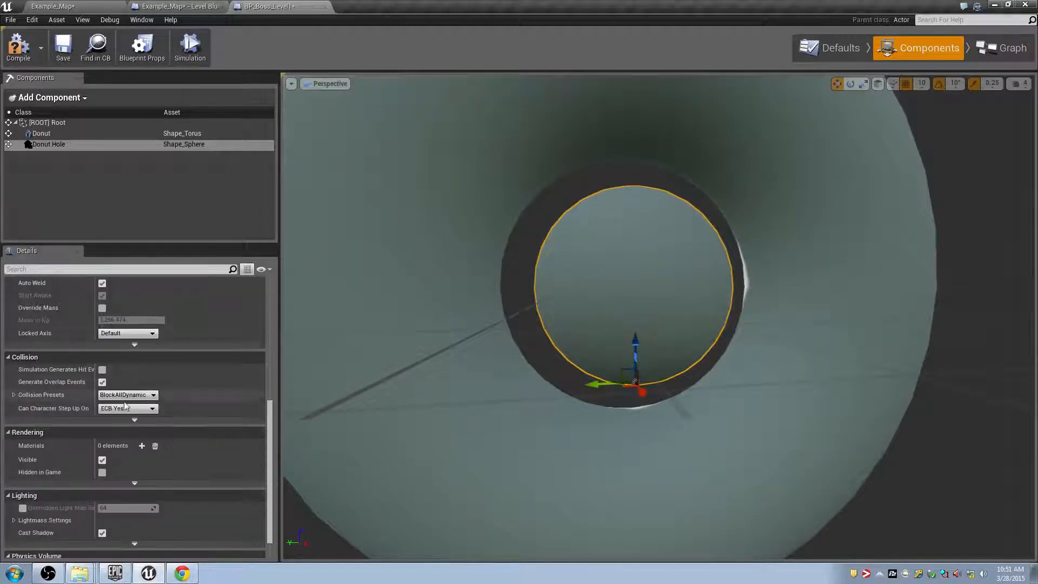
scroll(127, 414, down, 1)
click(140, 424)
scroll(141, 427, down, 1)
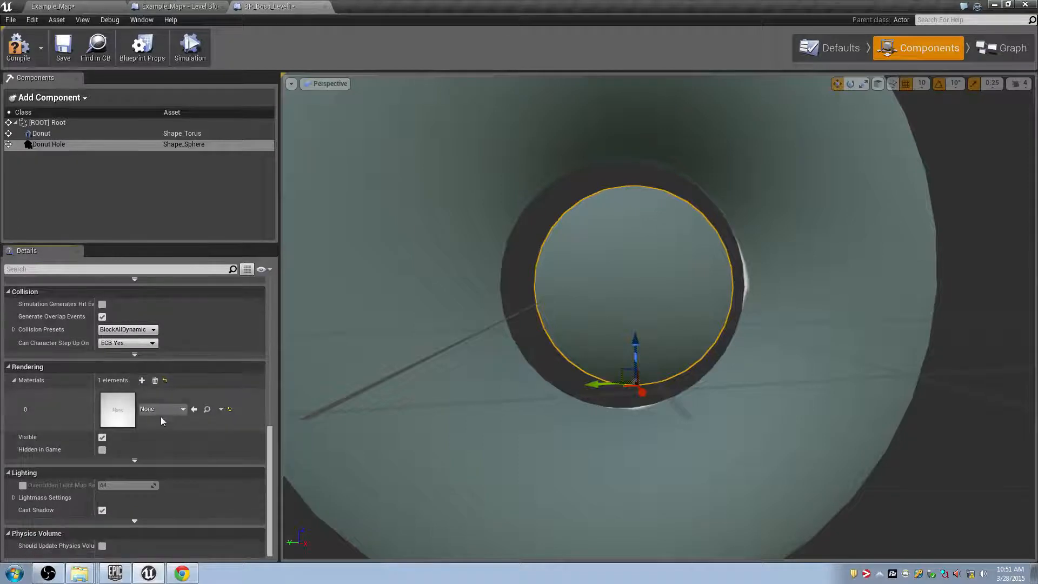
click(162, 409)
scroll(211, 351, down, 8)
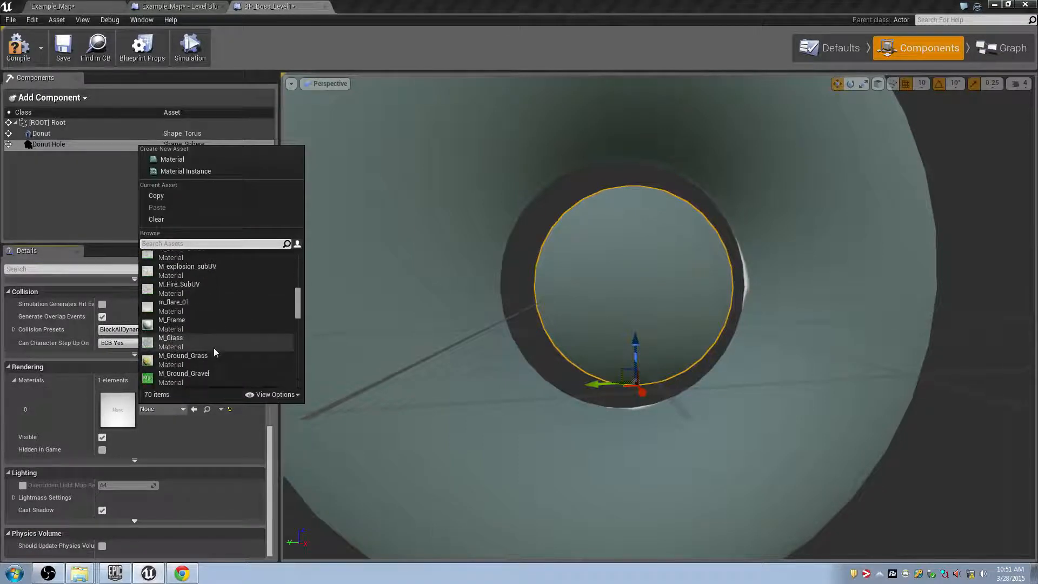
scroll(227, 341, down, 4)
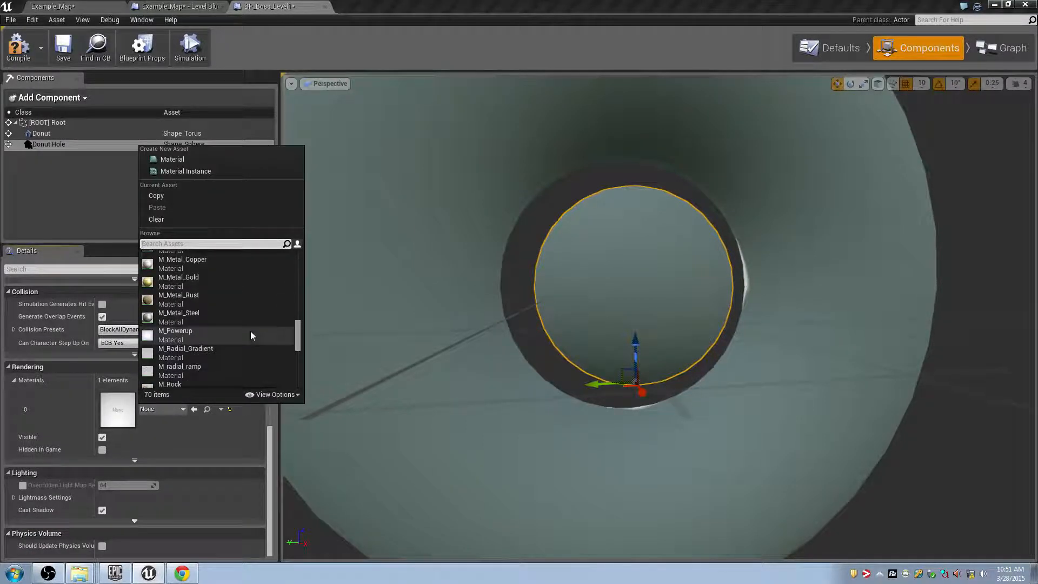
text(power)
click(210, 265)
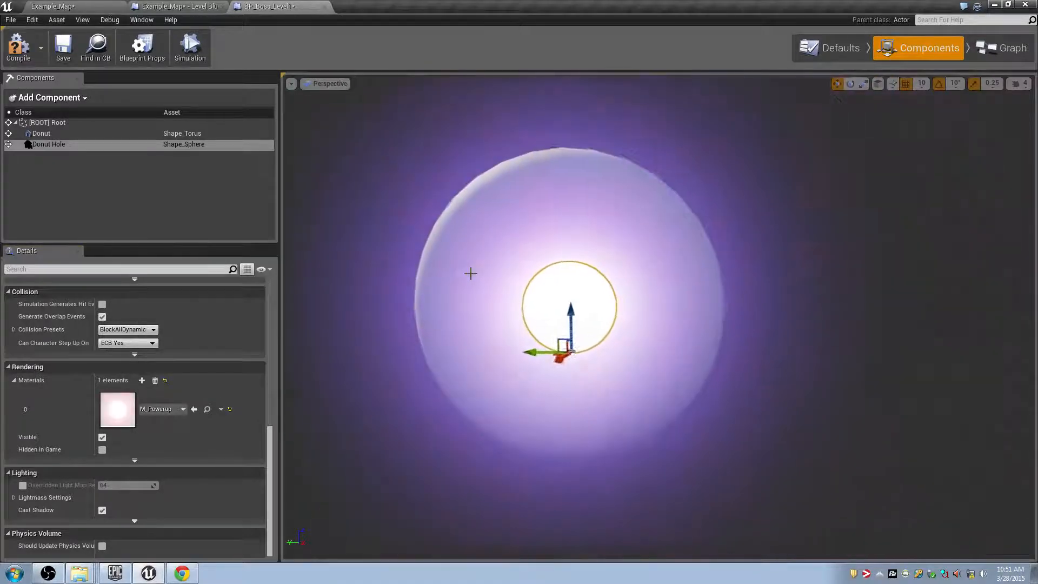
drag(471, 273, 486, 283)
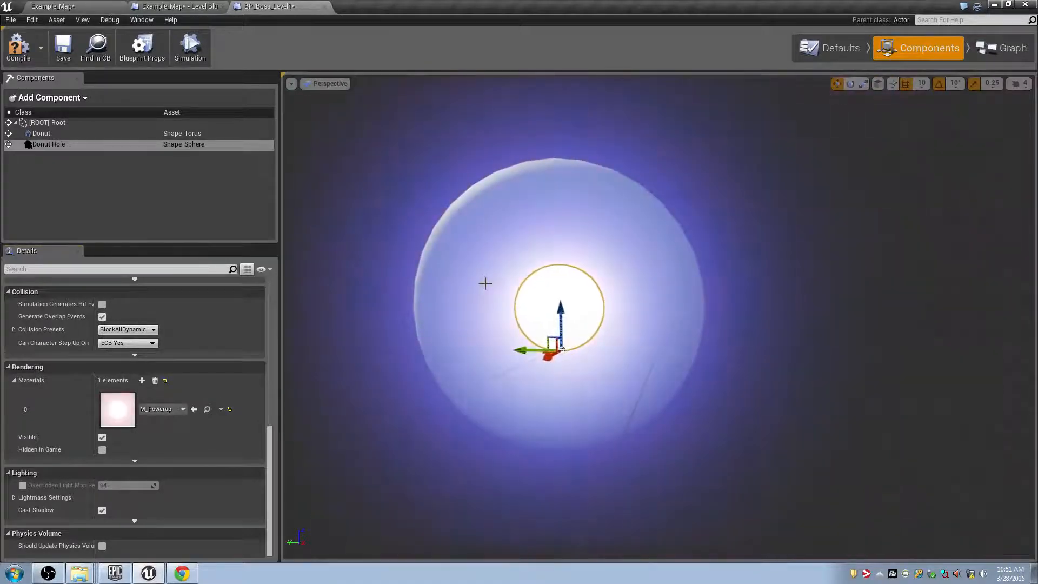
- Return to Example_Map and create a new material named M_BossCore in the Materials folder
click(97, 5)
drag(388, 252, 386, 303)
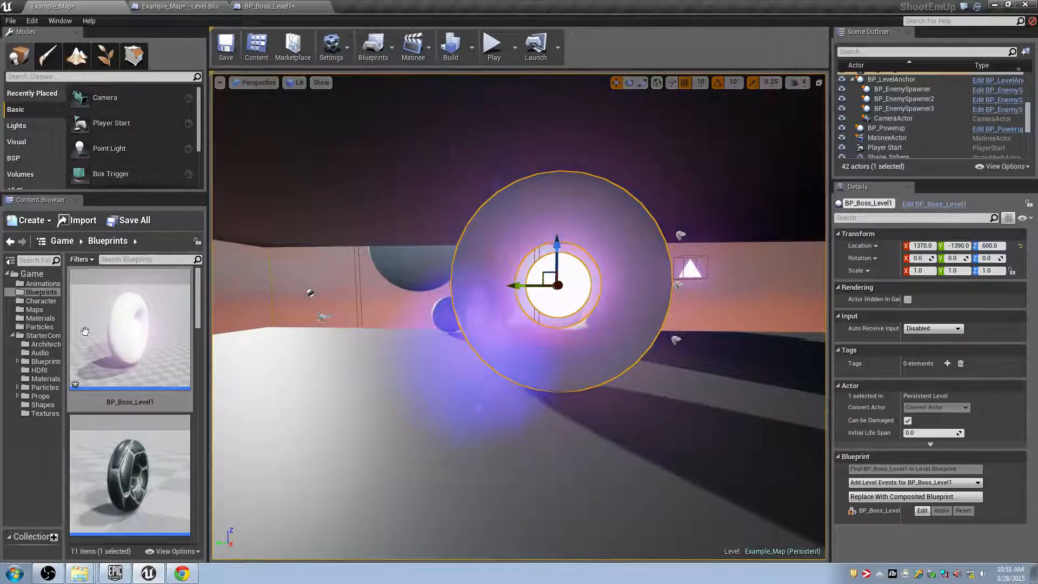
click(40, 317)
right_click(121, 441)
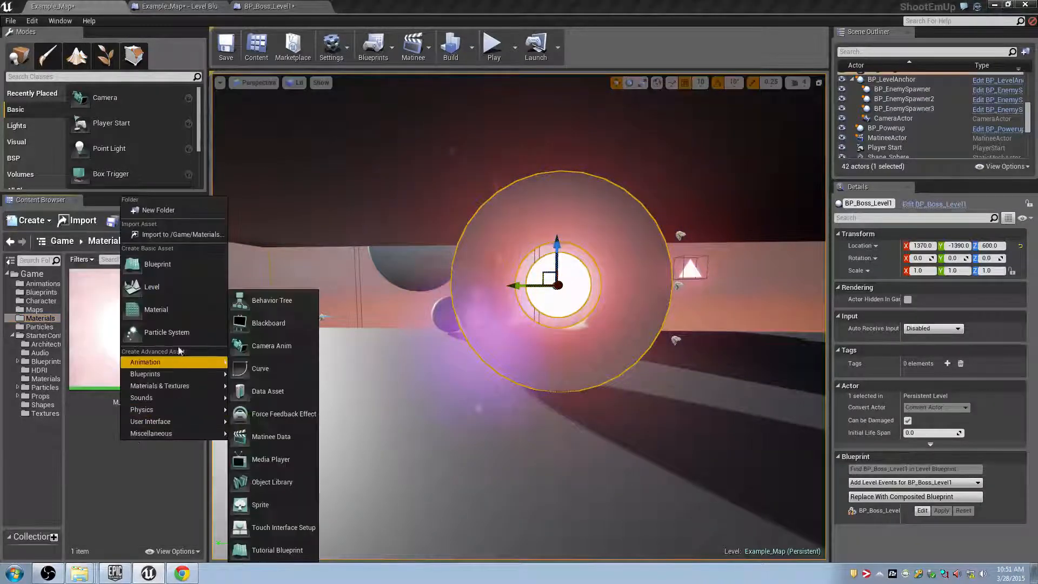
click(173, 312)
text(M)
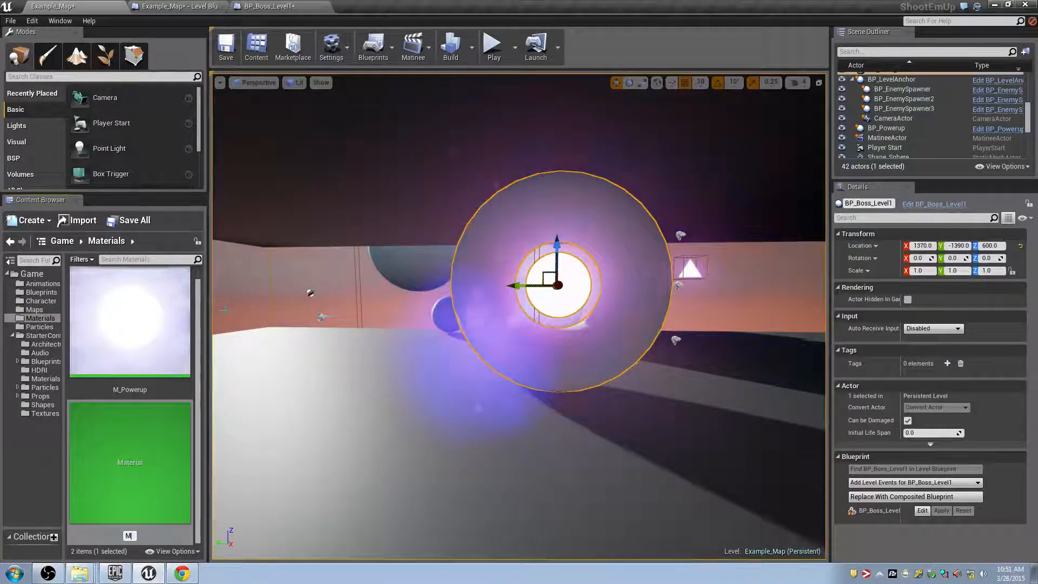
text(_BossCore)
key(Return)
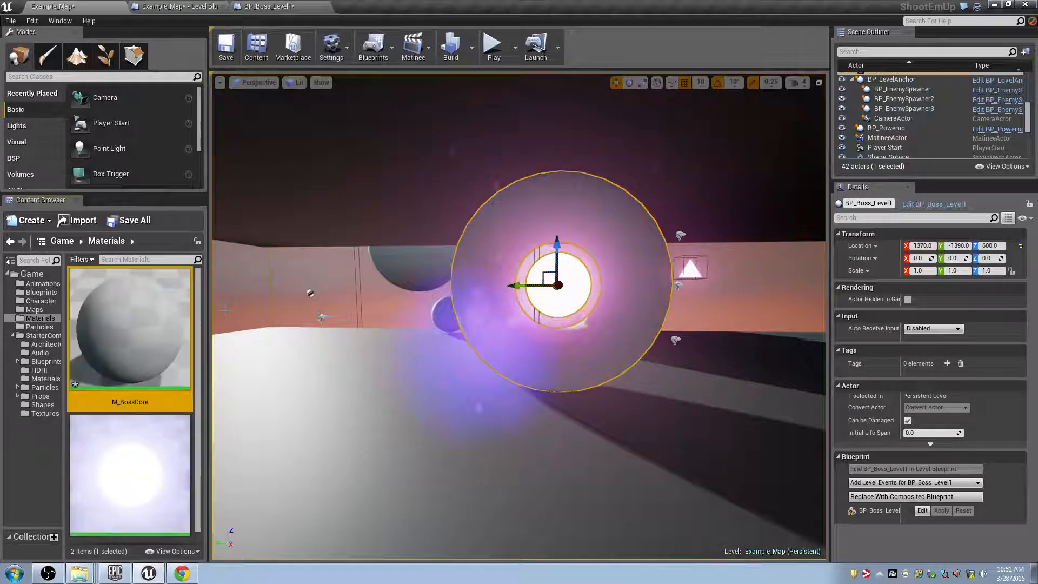
- Open M_BossCore for editing and connect a new Constant3Vector node to its Base Color
double_click(138, 326)
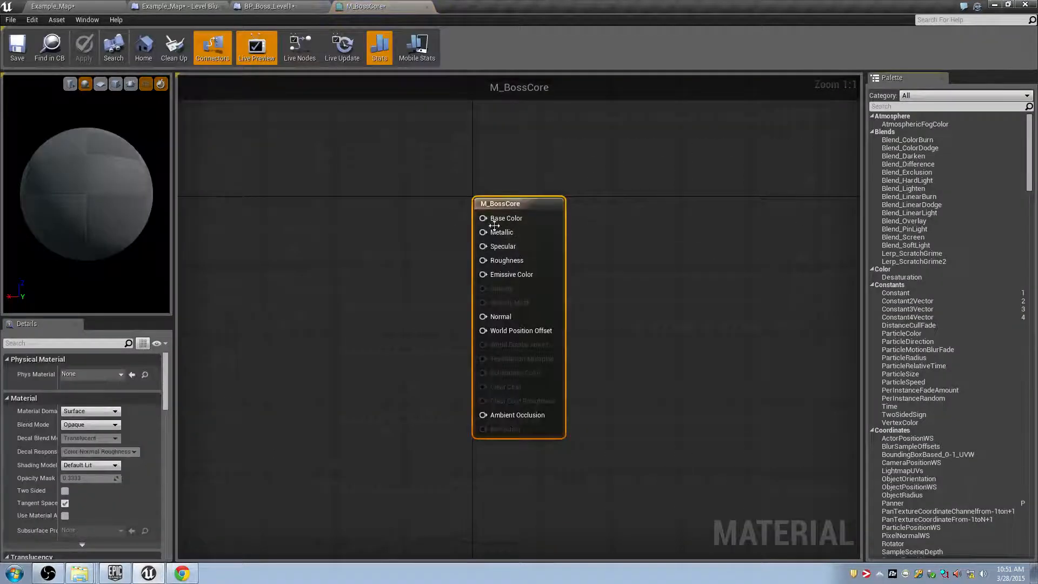
drag(483, 217, 410, 227)
text(constan)
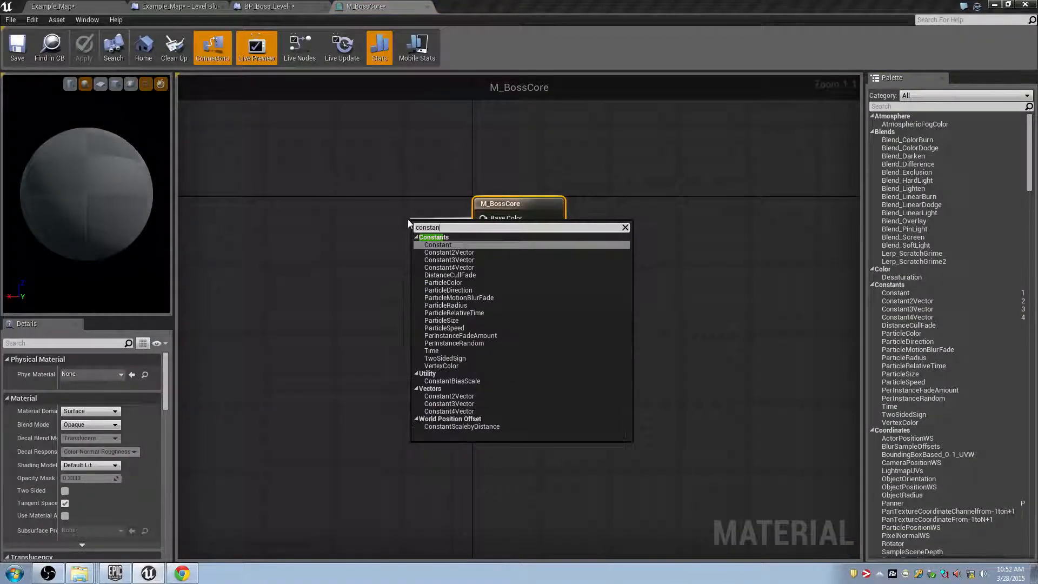
click(454, 259)
drag(427, 248, 370, 215)
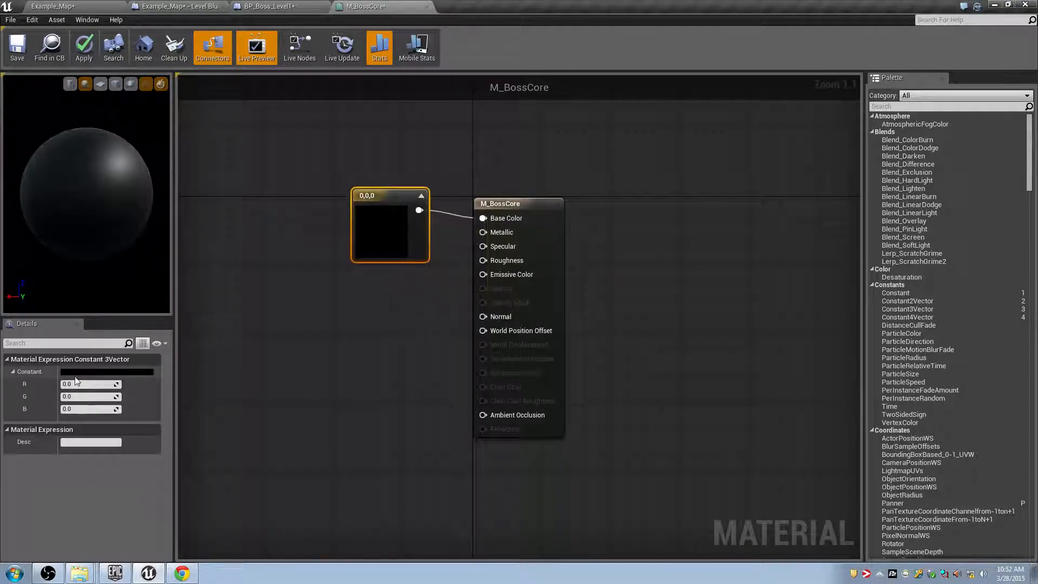
- Set the Constant3Vector's color to a bright violet-blue with R about 0.13, G 0 and B 1
click(80, 373)
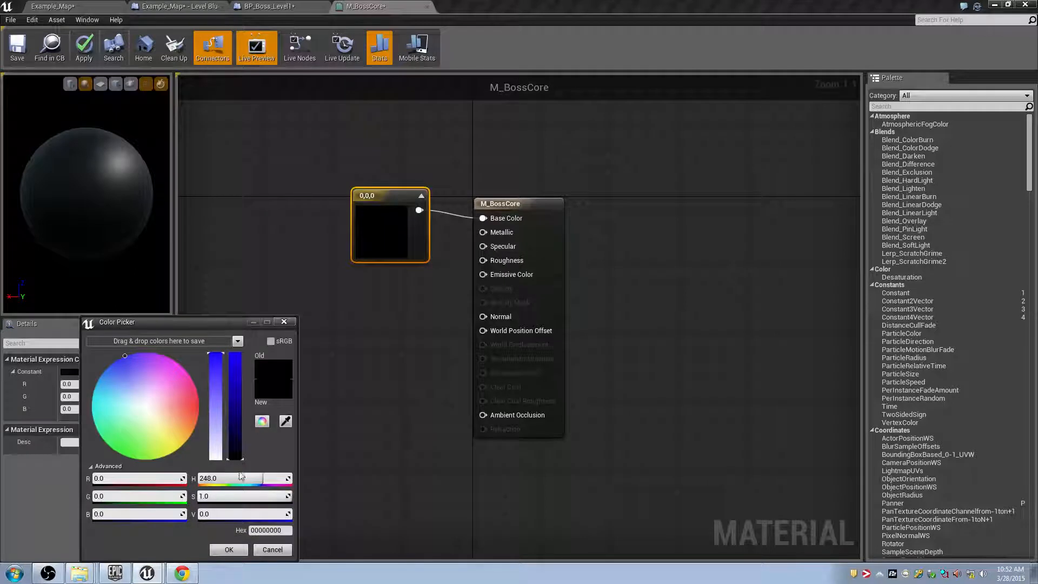
click(236, 355)
click(227, 550)
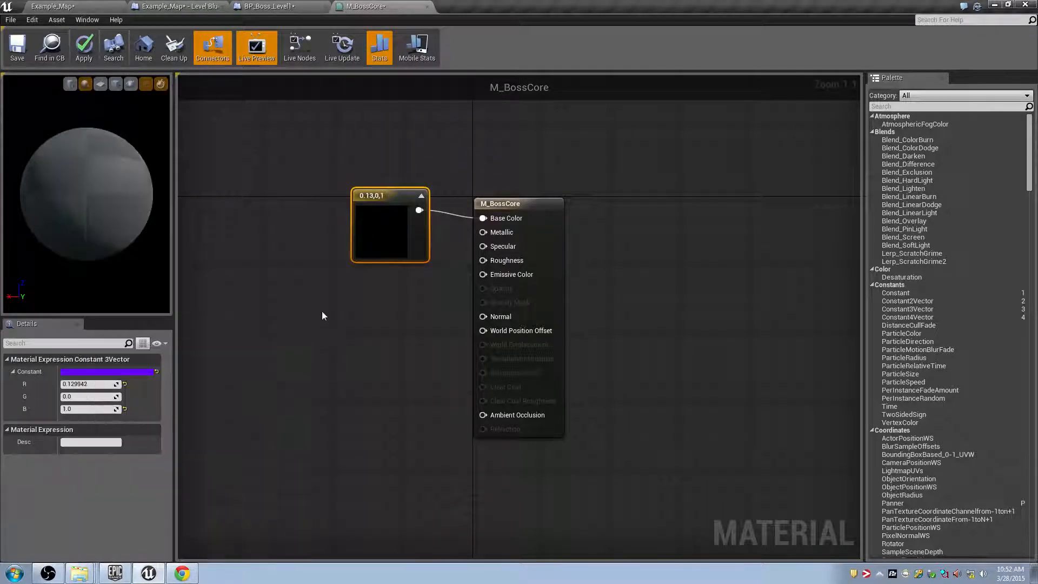
- Connect a second Constant3Vector node to the Emissive Color of M_BossCore and place it below the first one
right_drag(234, 253, 266, 321)
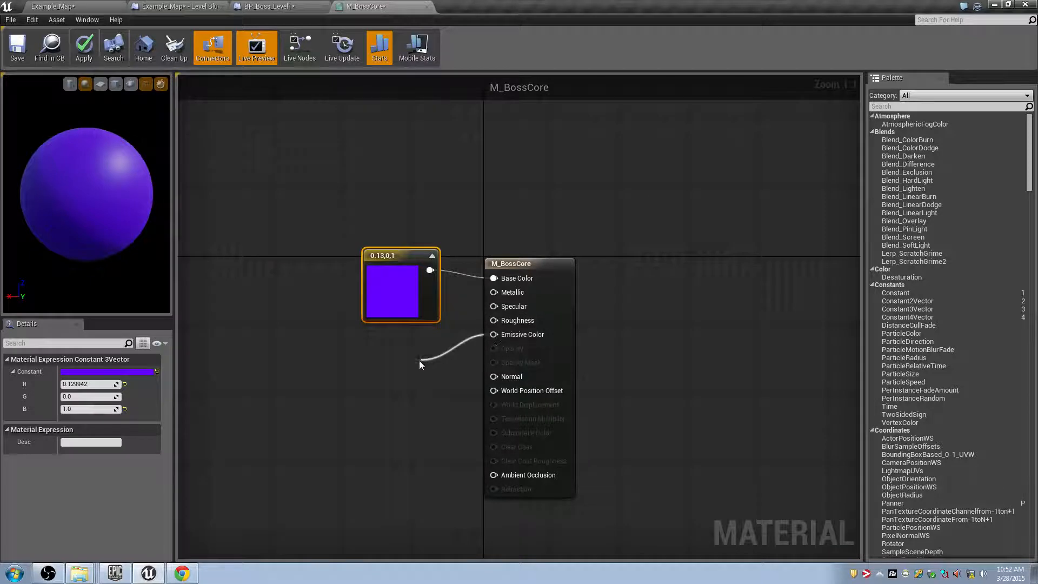
drag(419, 360, 419, 360)
text(vec)
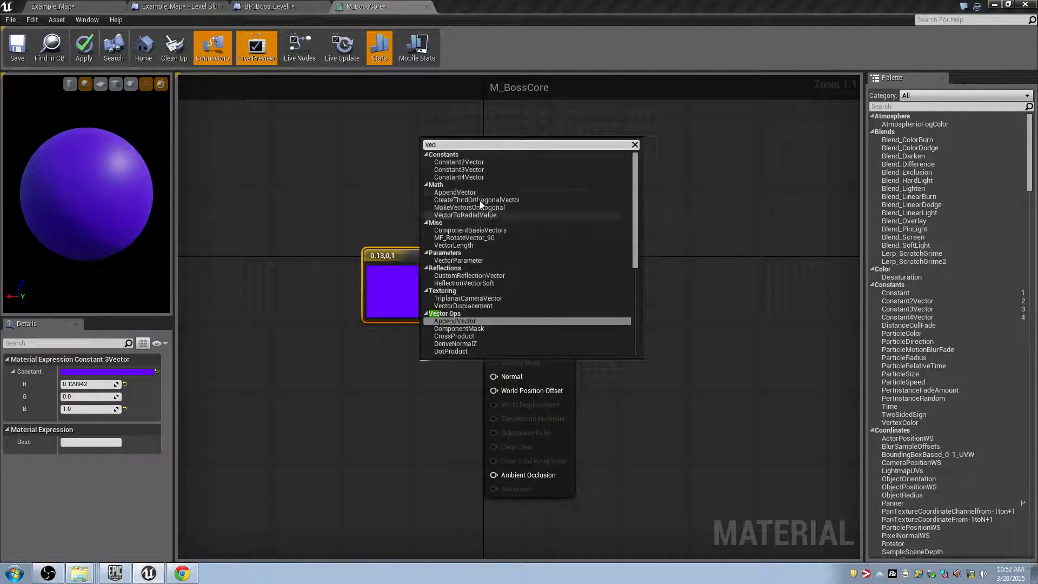
click(459, 170)
drag(457, 373, 359, 368)
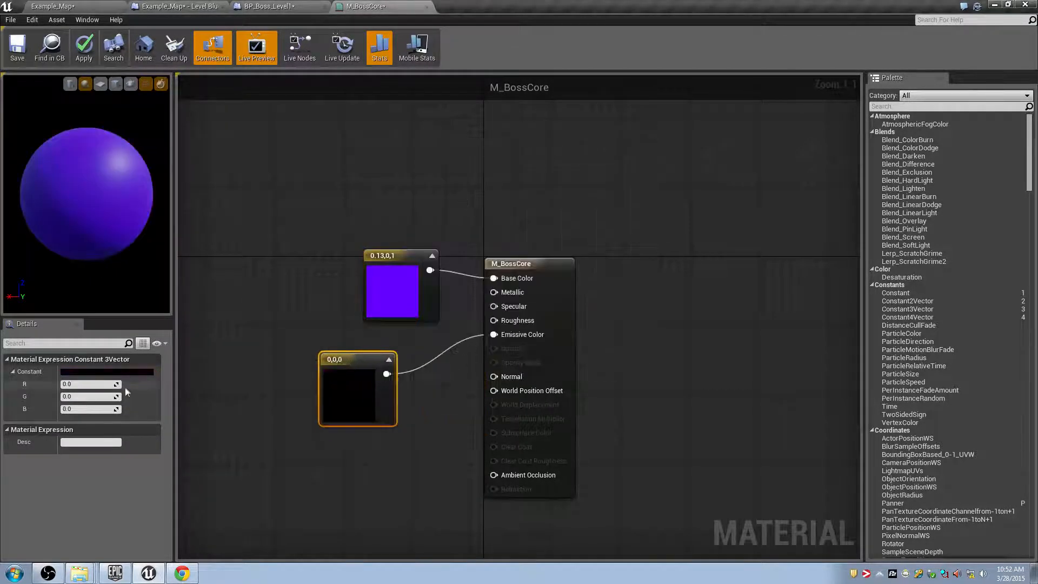
- Set the emissive Constant3Vector to R 1, G 1, B 5, and apply and save the material
click(86, 397)
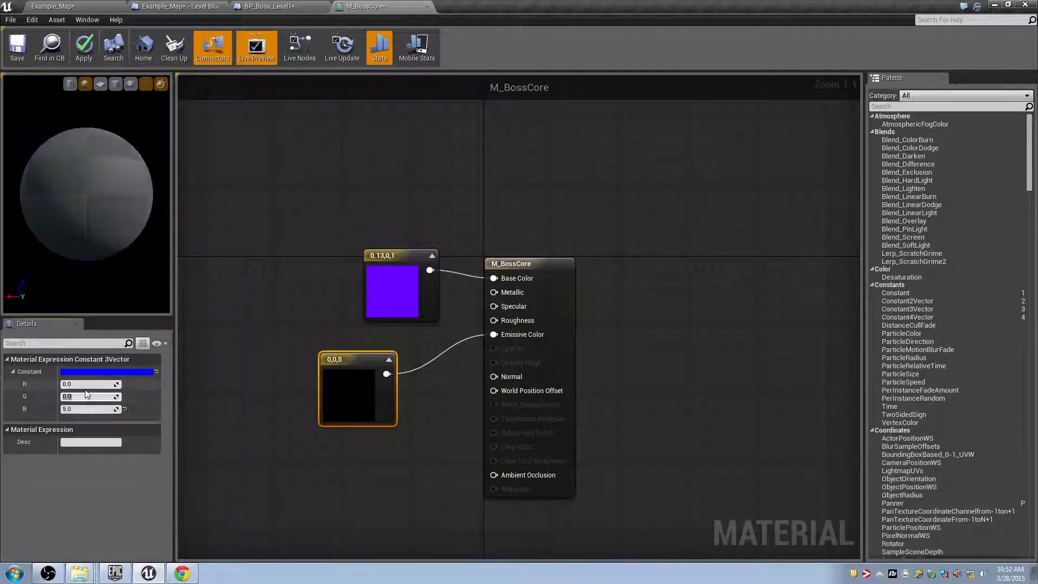
click(86, 385)
text(1)
click(86, 396)
text(1)
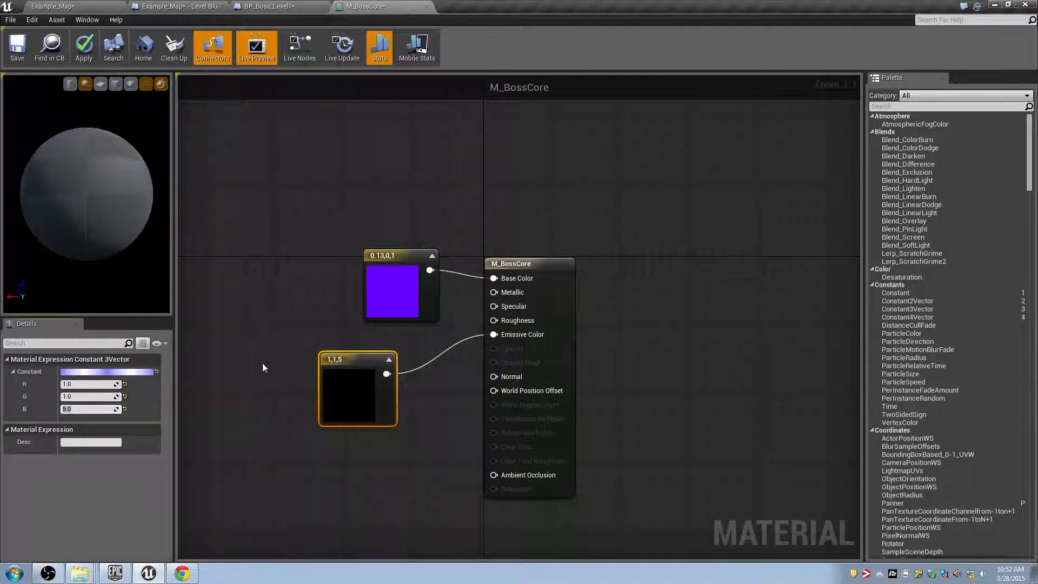
right_drag(262, 365, 260, 389)
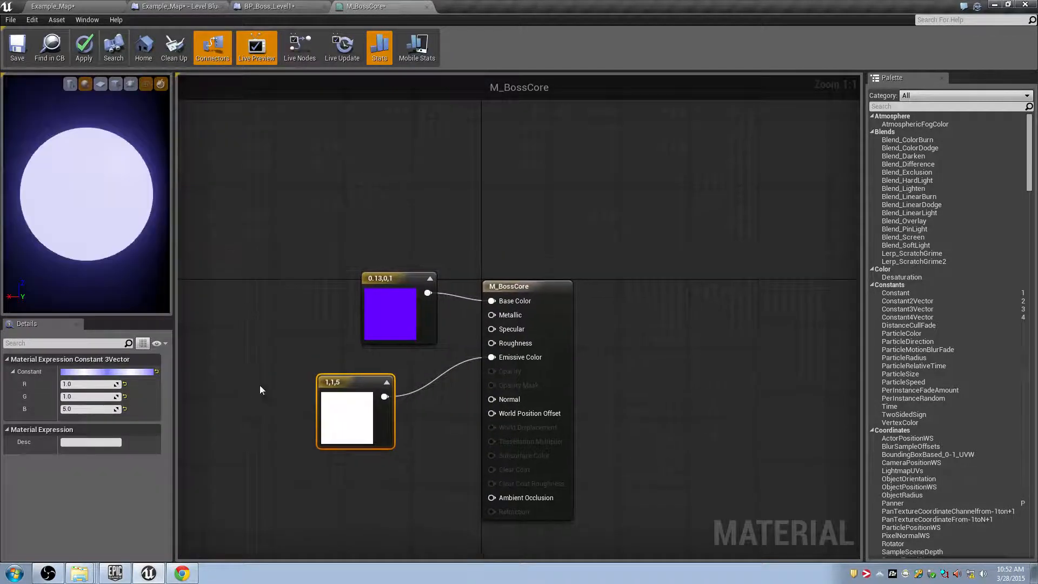
click(85, 46)
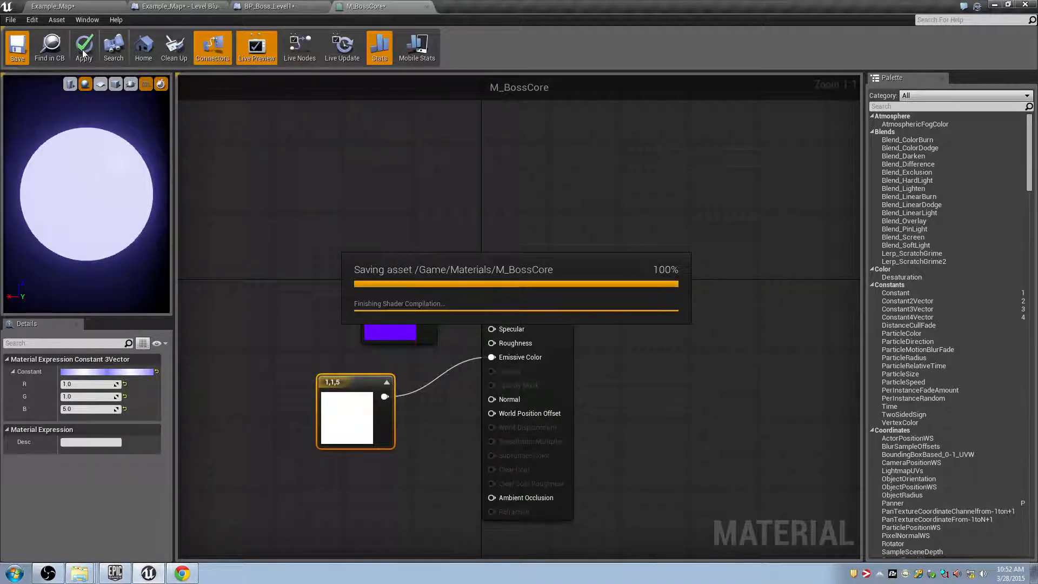
- Return to BP_Boss_Level1 and assign the M_BossCore material to the Donut Hole sphere
click(245, 6)
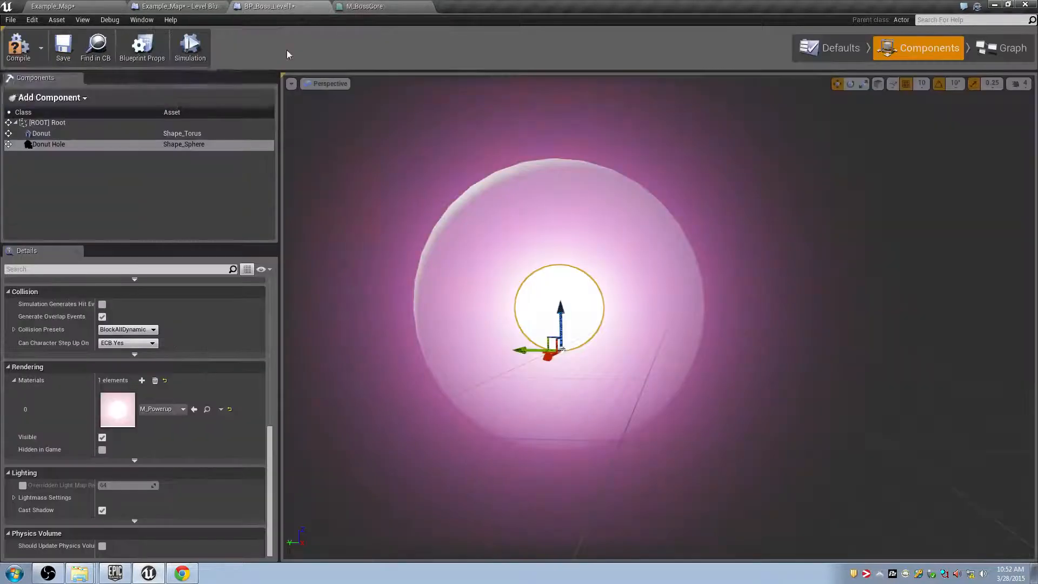
click(161, 409)
text(b)
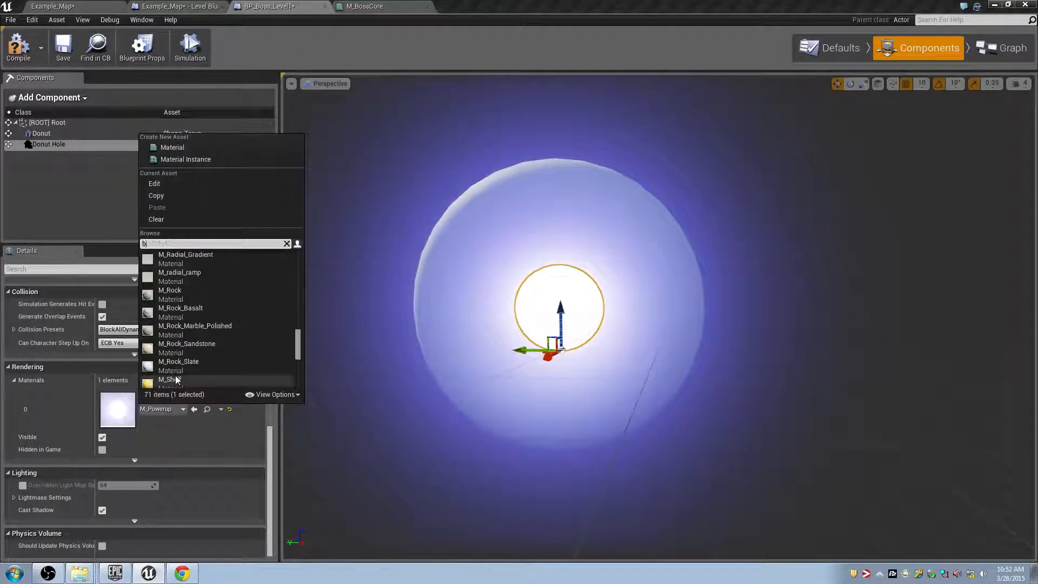
text(os)
click(214, 269)
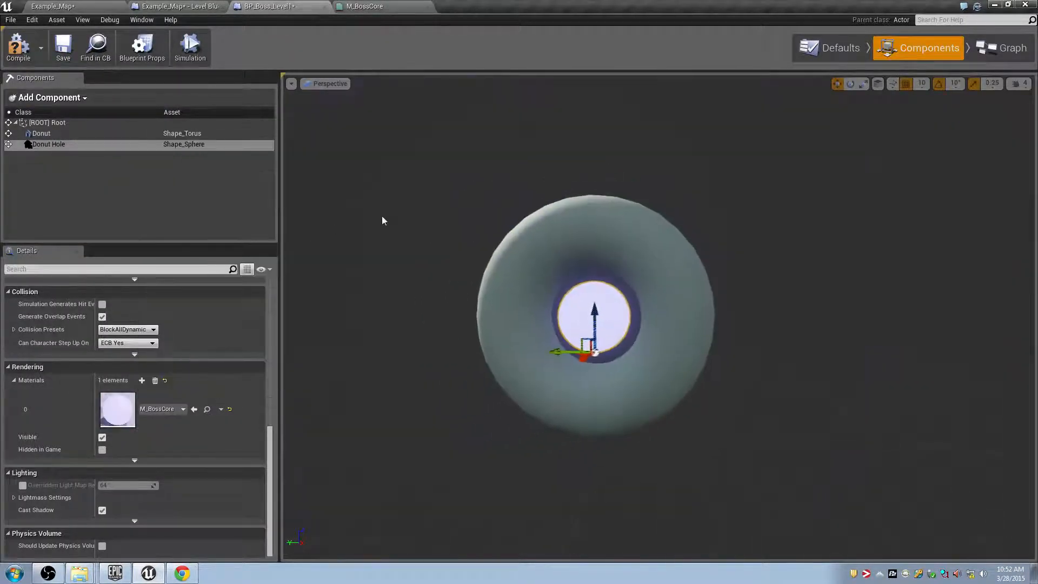
- Examine the boss with its new core material in Example_Map and return to BP_Boss_Level1
click(78, 6)
right_drag(413, 276, 403, 276)
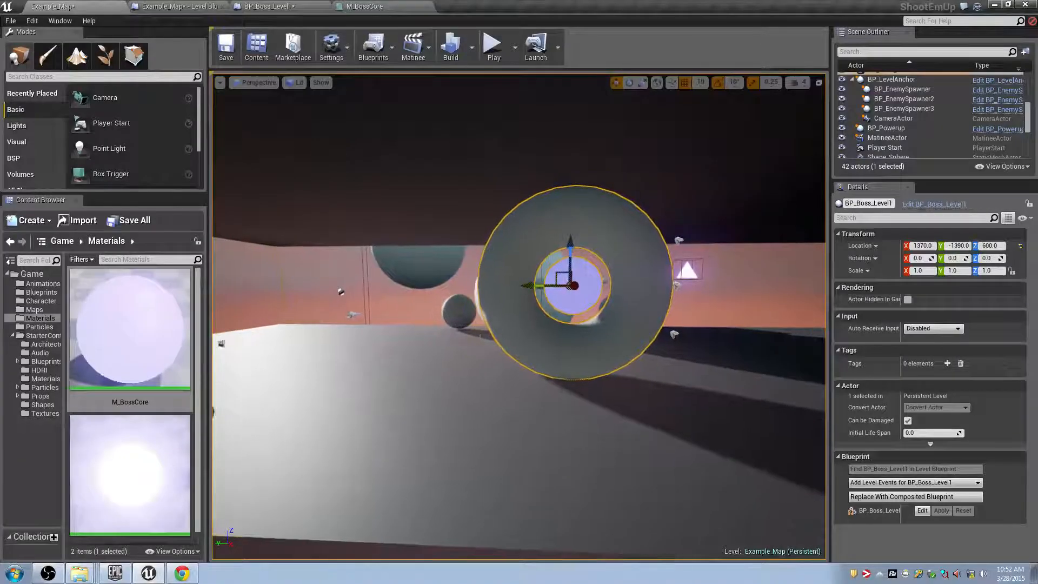
click(408, 346)
mouse_move(408, 346)
right_down()
mouse_move(346, 330)
mouse_move(233, 329)
mouse_move(303, 260)
mouse_move(414, 116)
right_up()
click(367, 6)
click(278, 6)
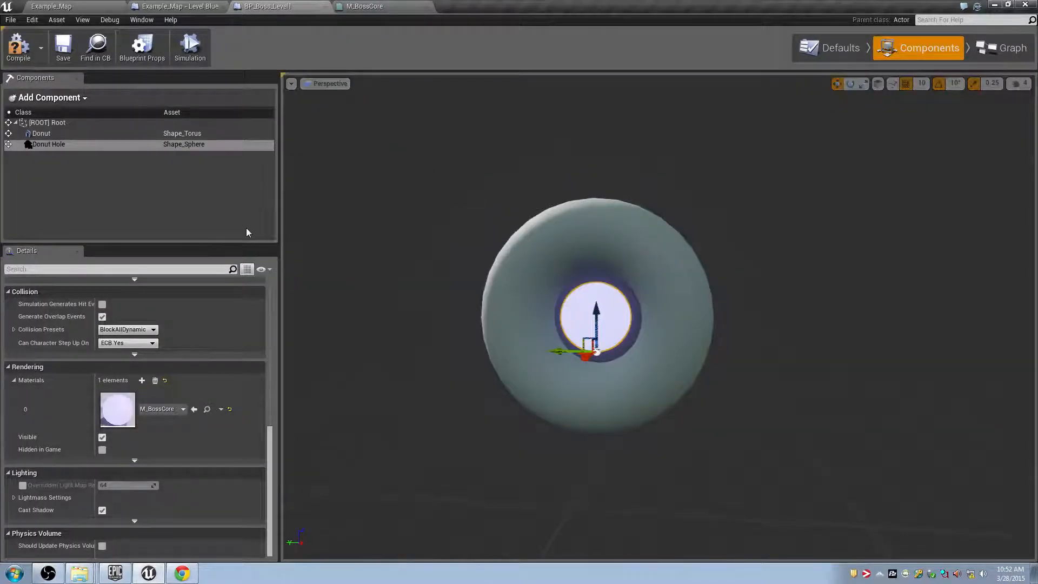
- Set the Donut Hole sphere's collision preset to NoCollision
drag(270, 437, 240, 556)
scroll(176, 373, up, 6)
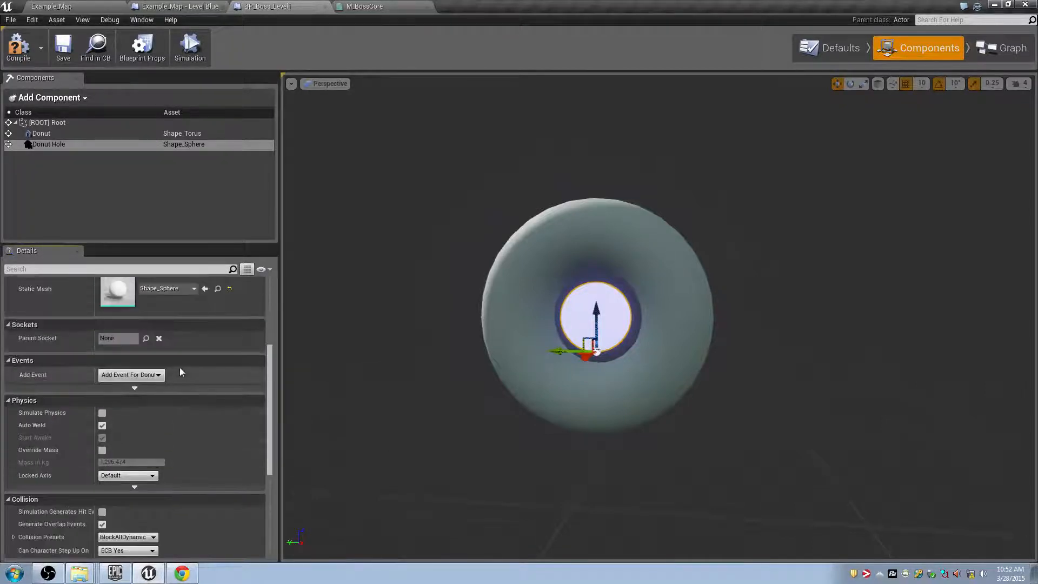
scroll(180, 362, down, 6)
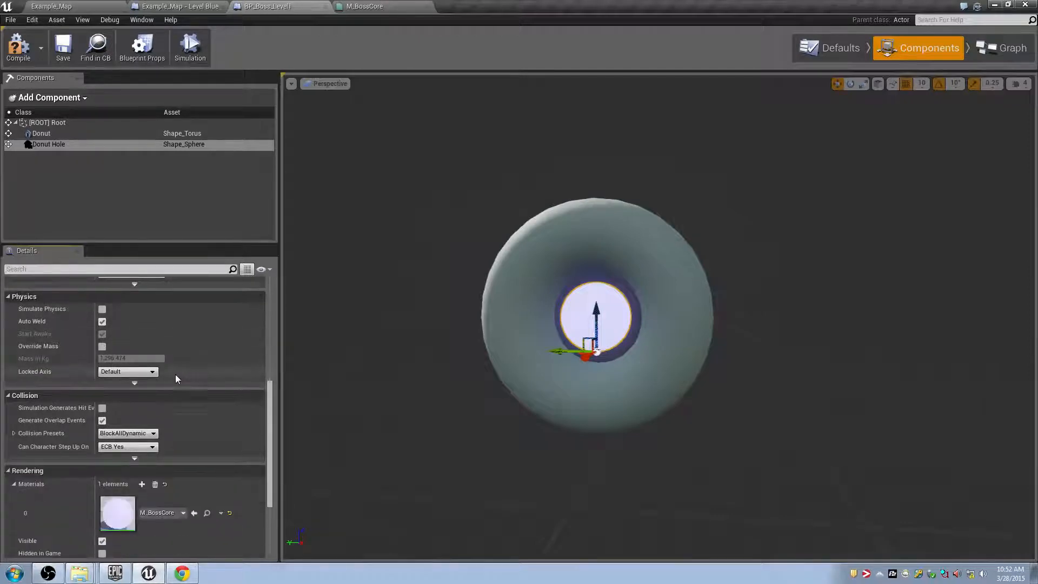
click(123, 330)
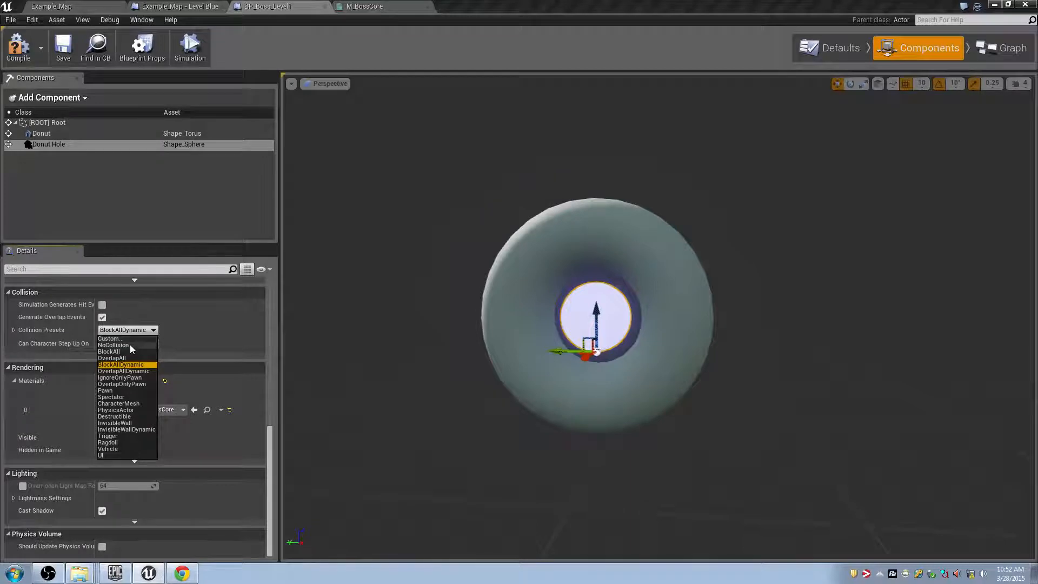
click(129, 344)
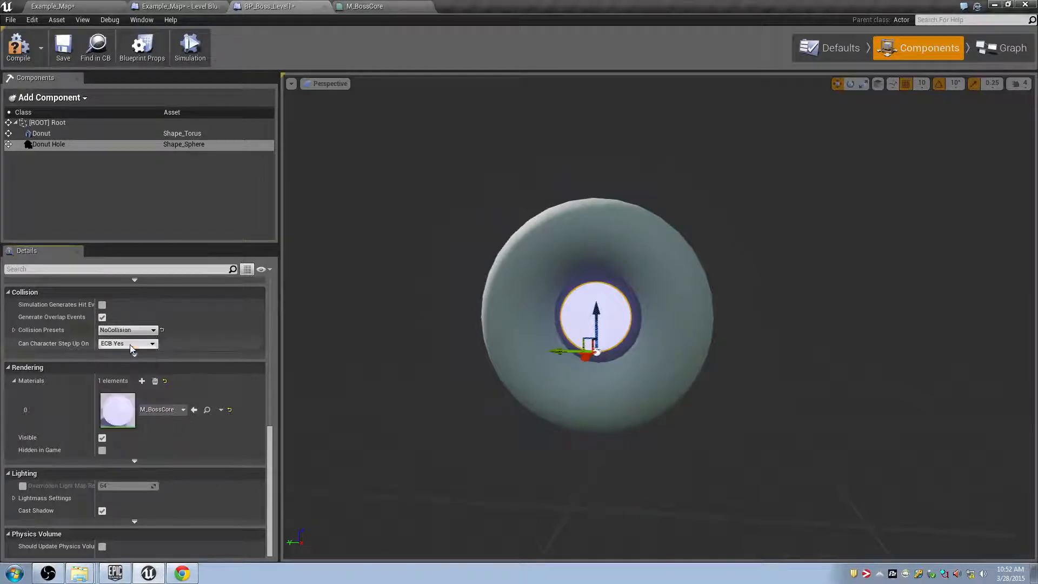
click(75, 101)
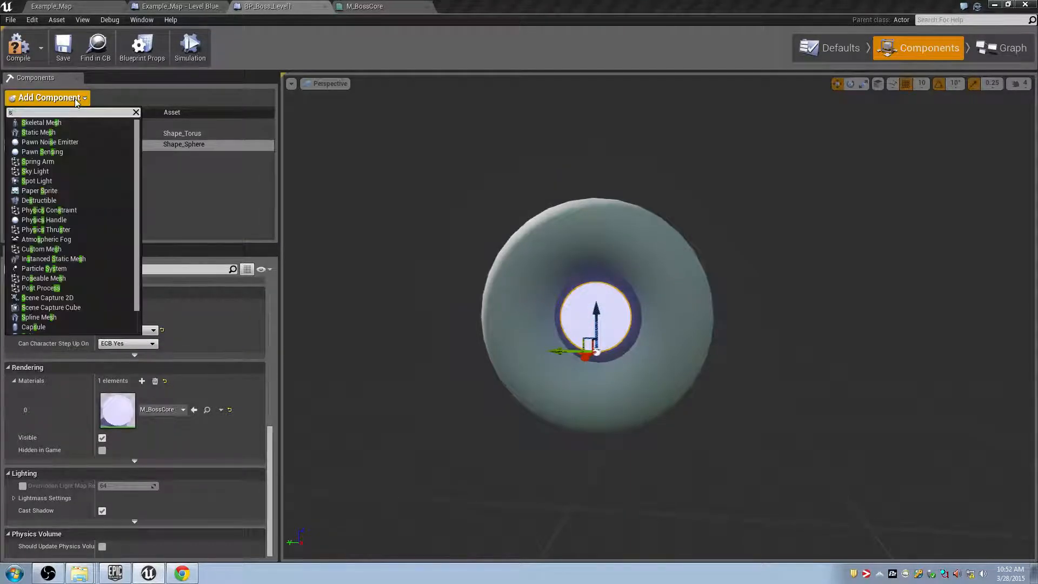
text(sp)
key(BackSpace)
key(BackSpace)
text(Static)
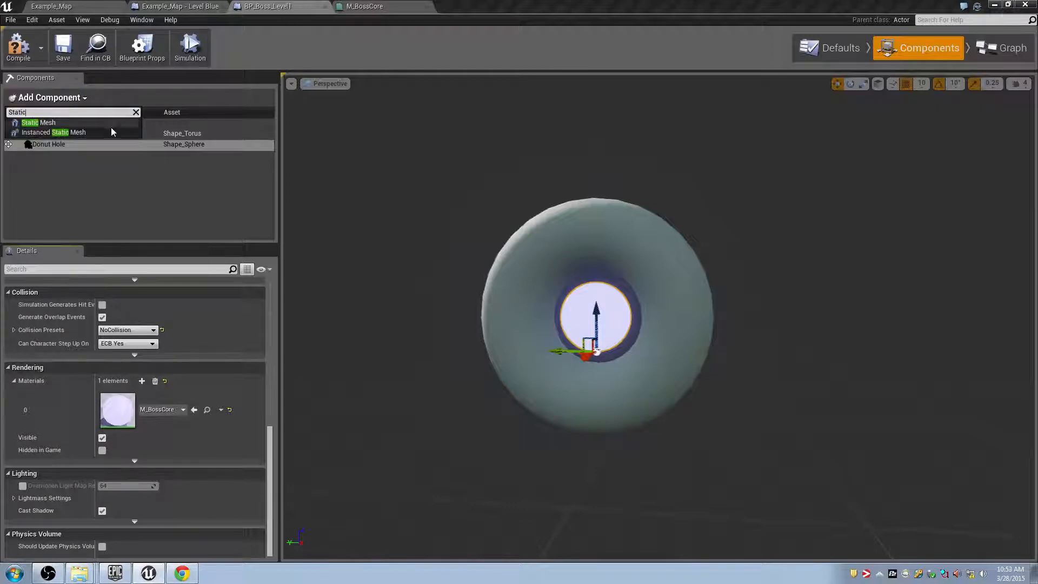
- Set the Donut Hole sphere's collision preset back to BlockAllDynamic and save everything
click(144, 331)
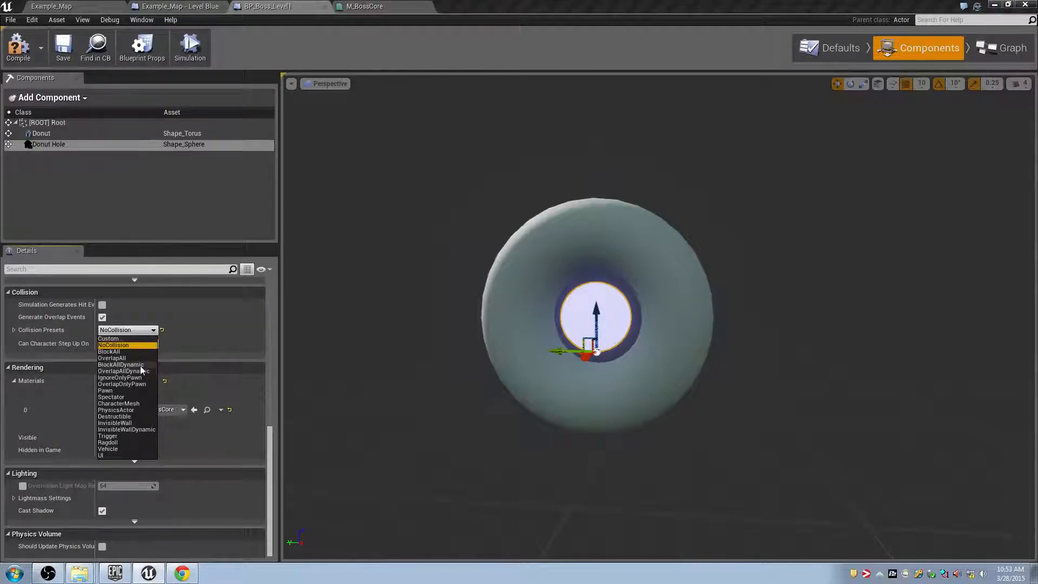
click(140, 365)
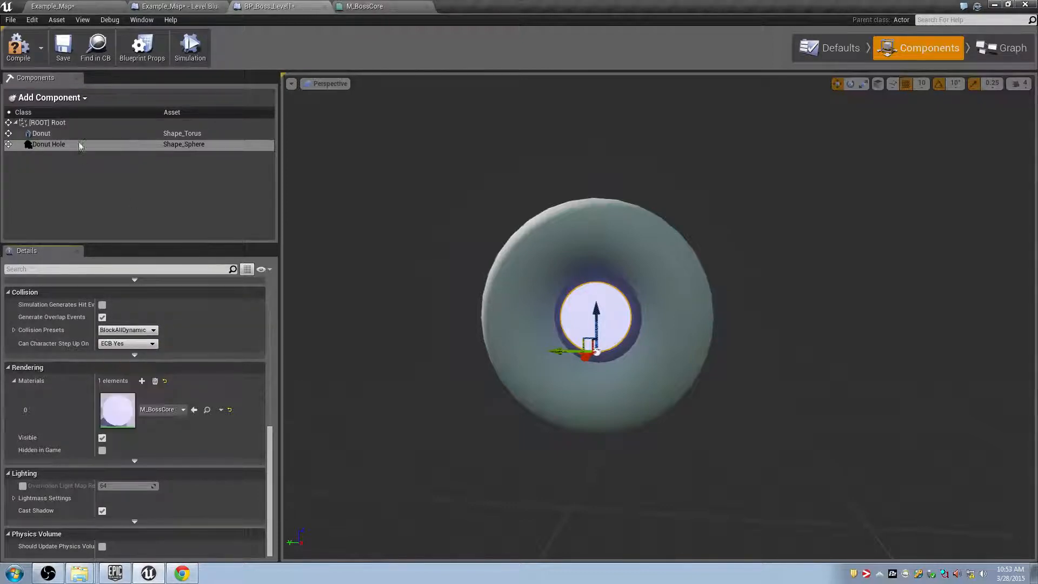
click(76, 135)
click(83, 145)
key(ctrl+s)
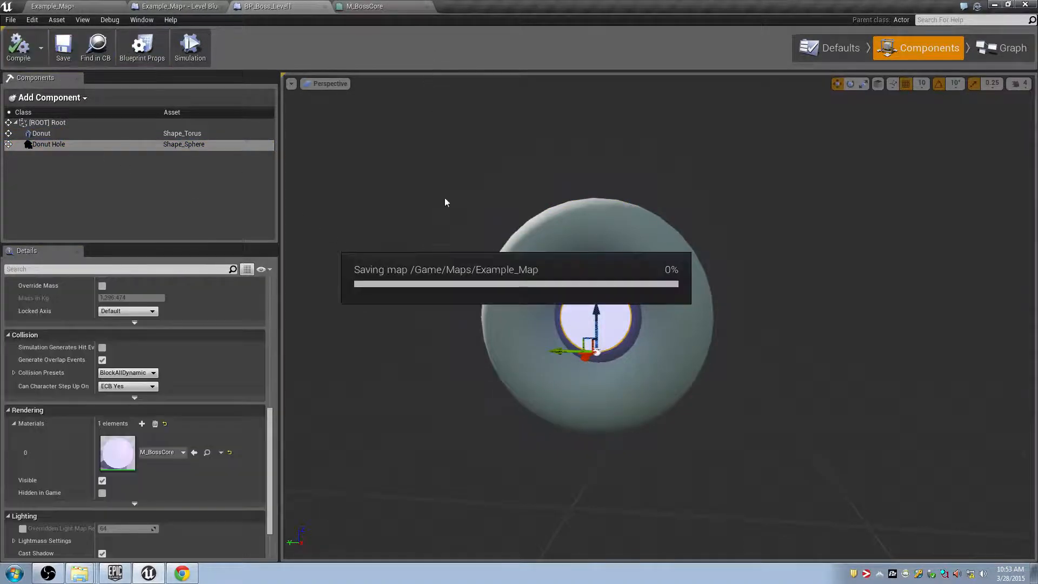
- Try out spinning the Donut torus about its Z axis and reset its Z rotation to 0
right_drag(532, 219, 481, 233)
key(w)
click(183, 134)
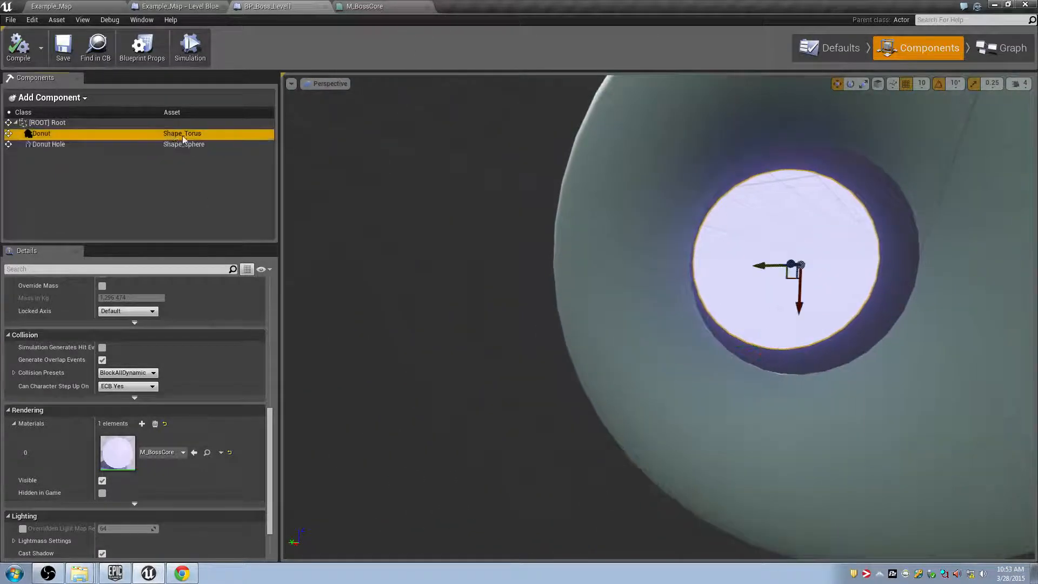
key(f)
scroll(254, 337, up, 5)
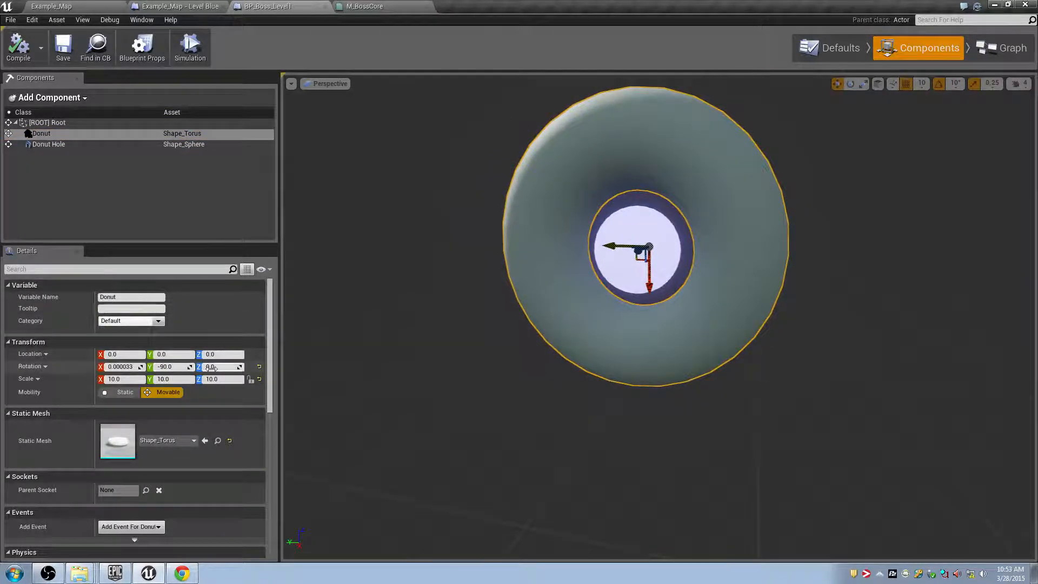
drag(210, 367, 222, 367)
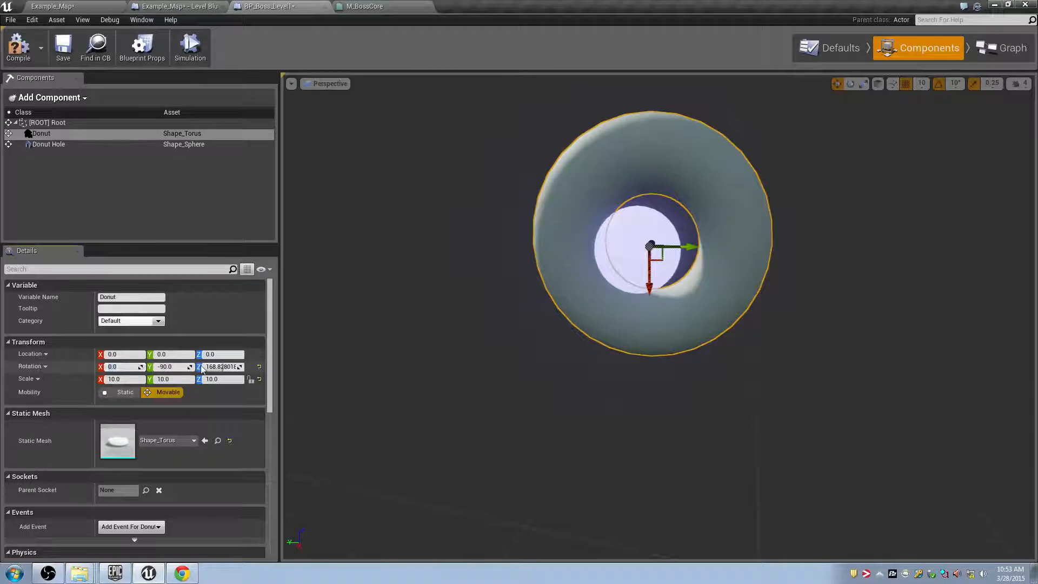
text(0)
key(Return)
- Add a Scene component to the boss Blueprint and name it Donut Parent
right_drag(487, 335, 308, 332)
right_drag(492, 164, 521, 162)
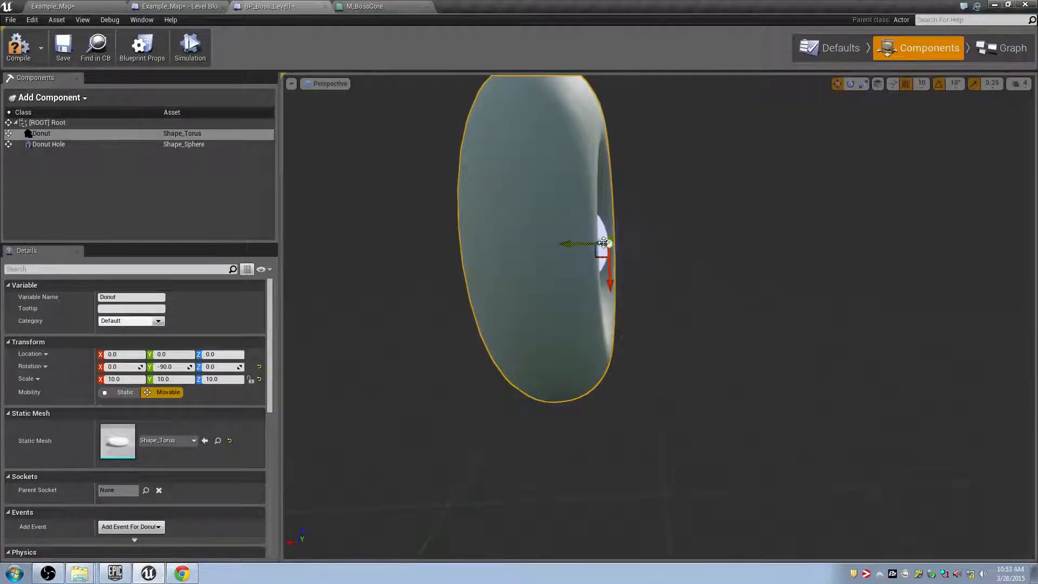
right_drag(606, 243, 527, 246)
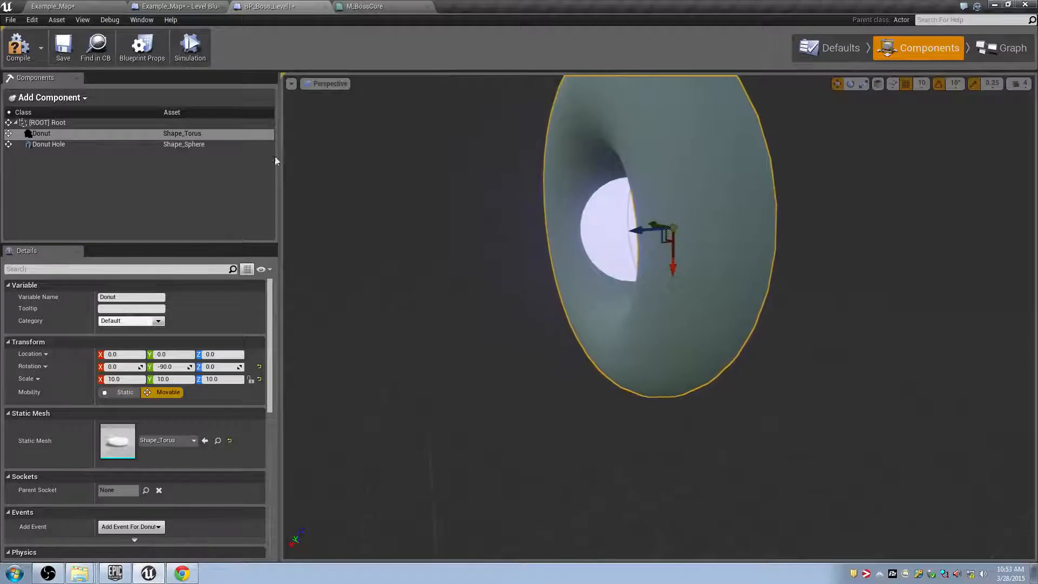
click(72, 98)
text(StaticSc)
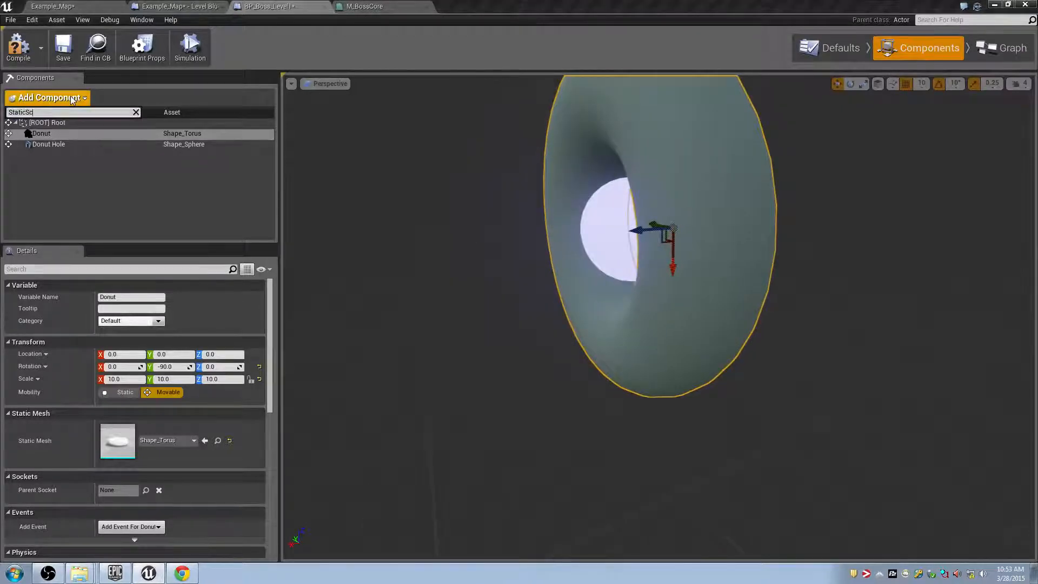
text(S)
key(ctrl+a)
text(Sc)
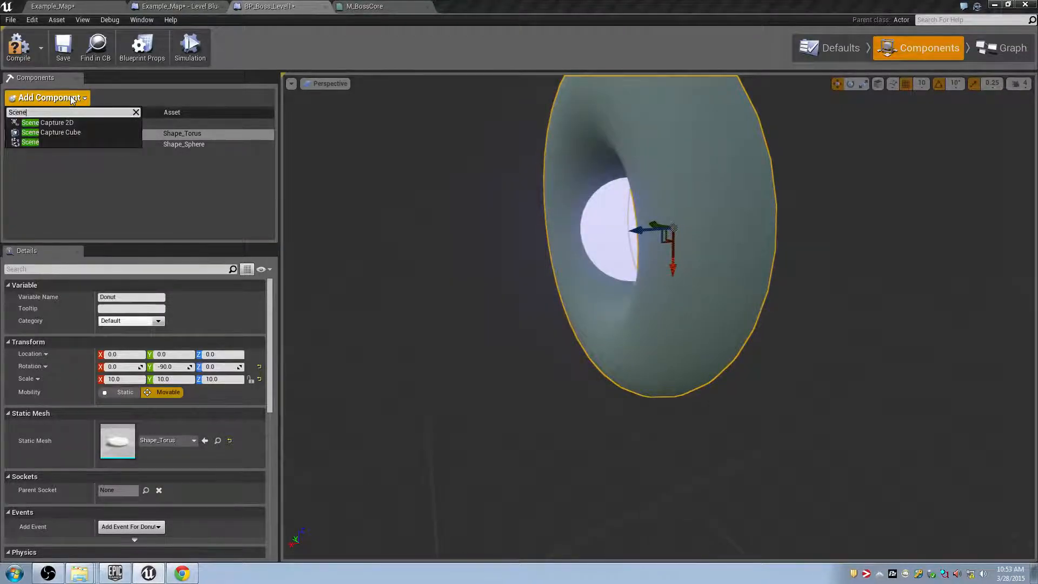
click(22, 143)
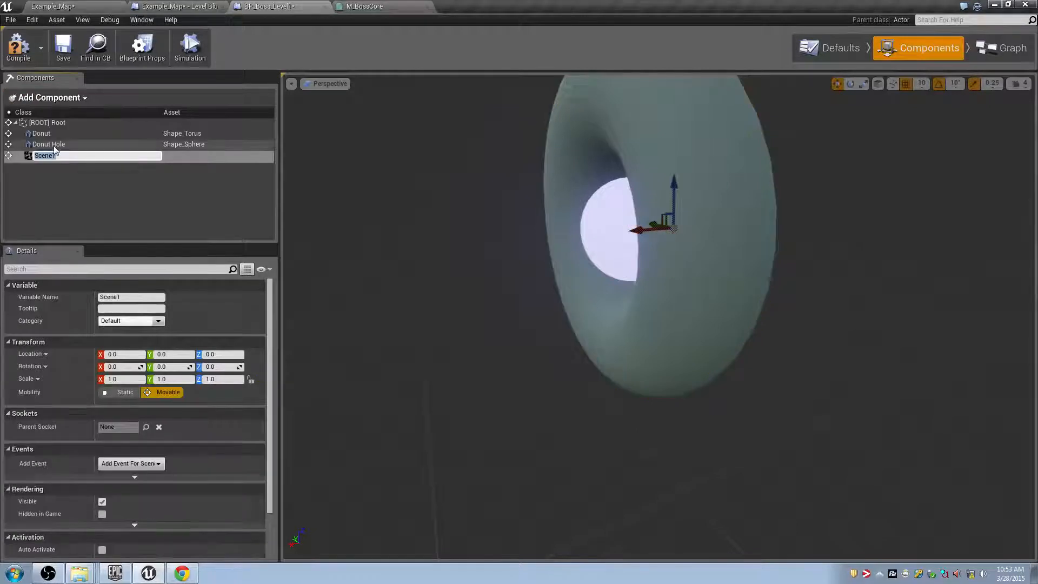
text(Donut Parent)
key(Return)
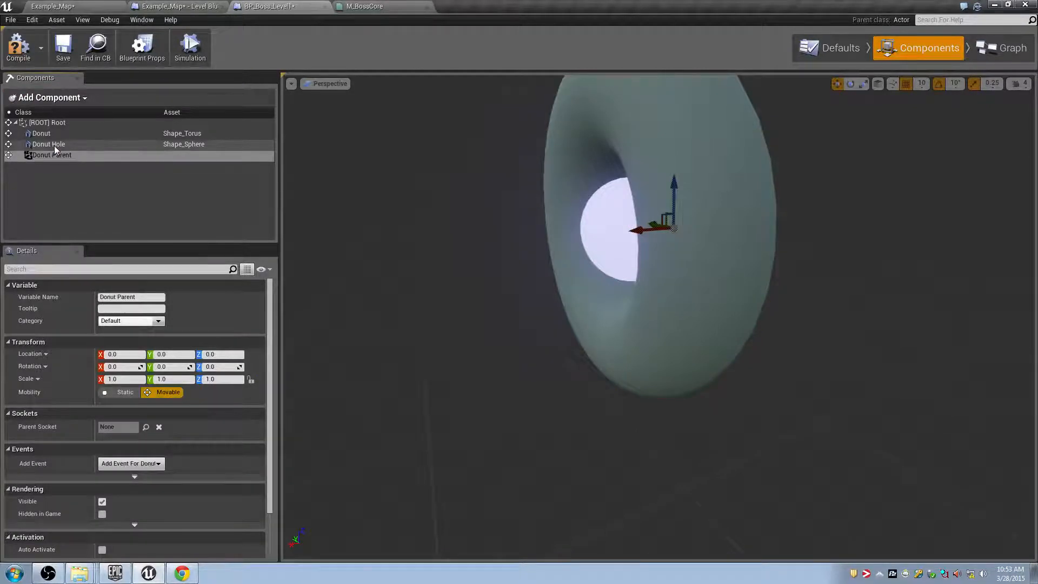
- Make the Donut torus a child of Donut Parent and compare the axes of the two components
drag(42, 133, 61, 152)
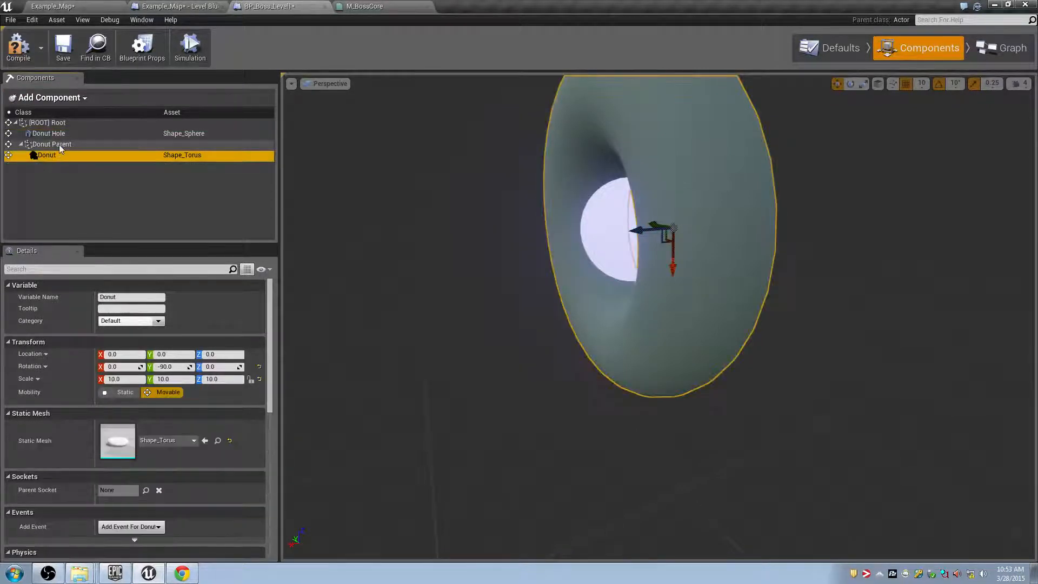
click(60, 145)
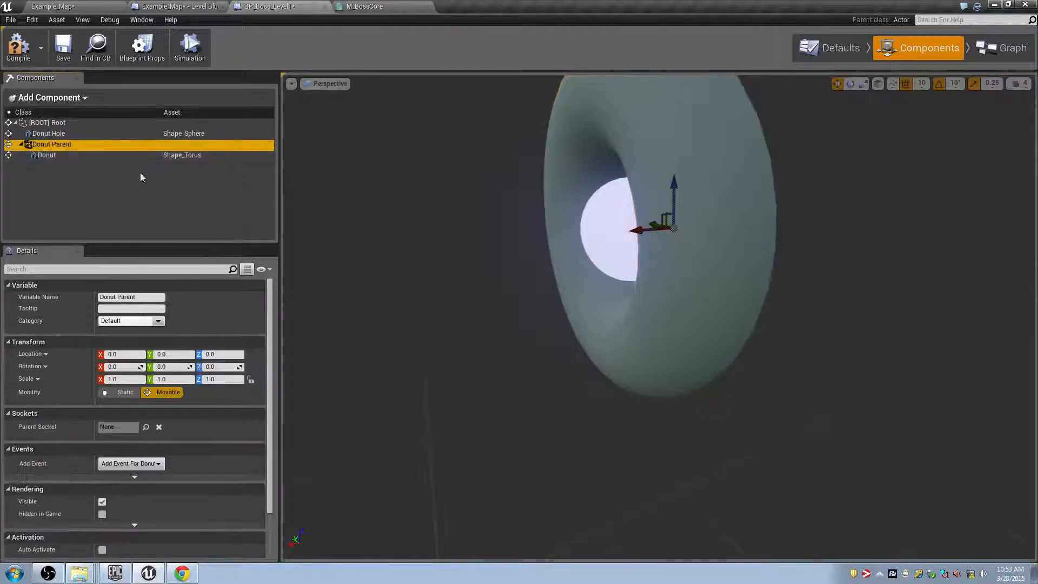
drag(422, 223, 335, 225)
click(97, 158)
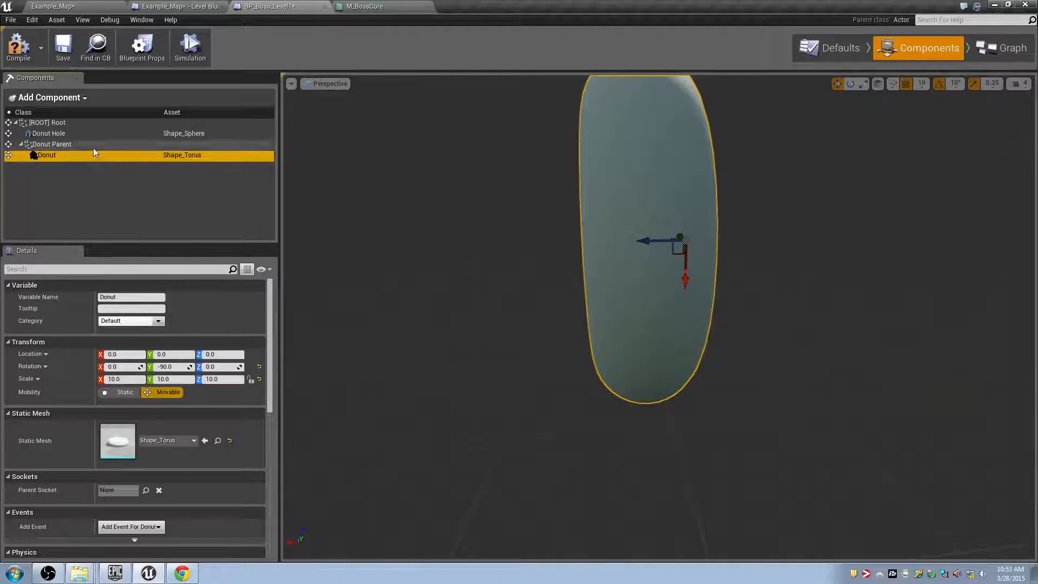
- Try out rotating Donut Parent about its Z axis and reset its Z rotation to 0
click(93, 148)
right_drag(422, 227, 357, 227)
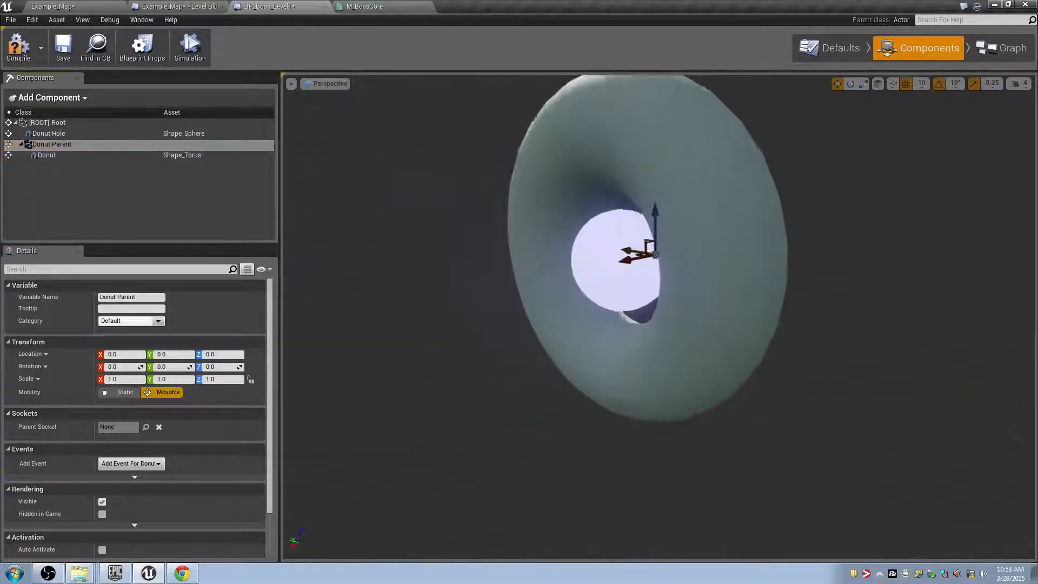
right_drag(536, 249, 578, 244)
key(e)
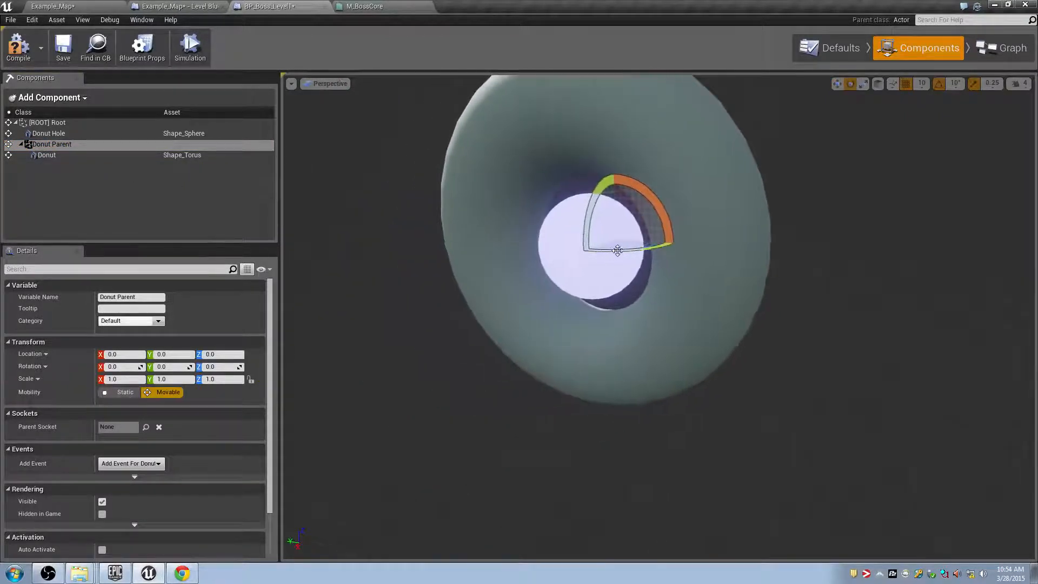
mouse_move(600, 255)
mouse_down()
mouse_move(503, 254)
mouse_move(610, 250)
mouse_up()
click(61, 156)
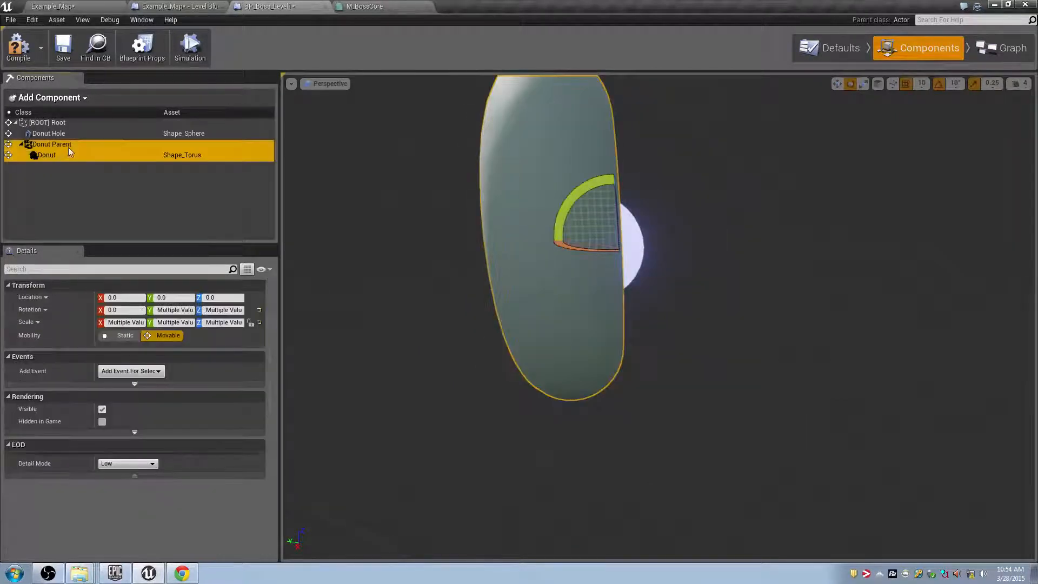
click(69, 146)
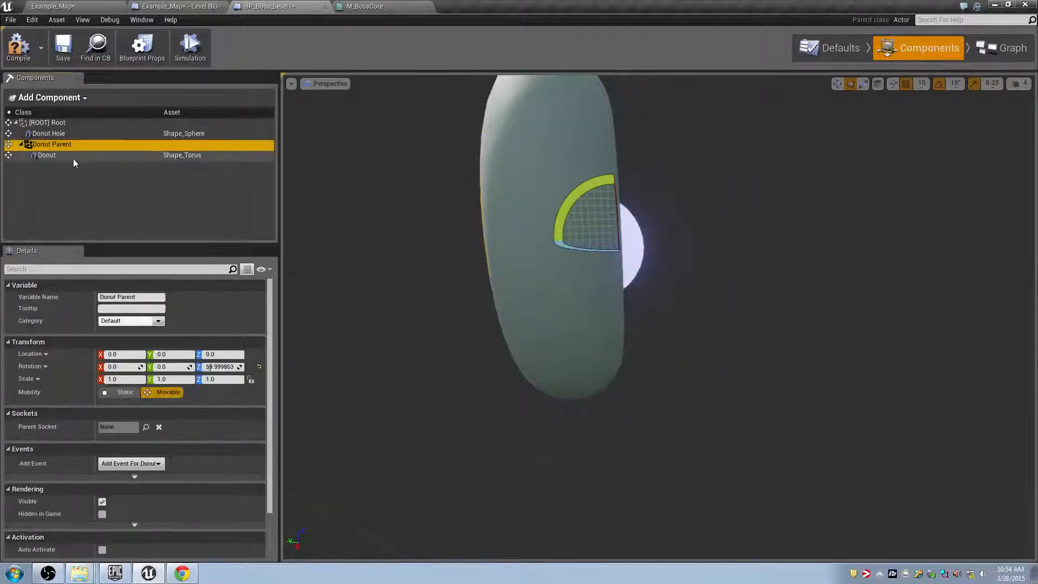
click(229, 367)
text(0)
key(Return)
- Move the Donut torus along the X axis to about -120 and compare its position with Donut Hole and Donut Parent
right_drag(658, 316, 633, 264)
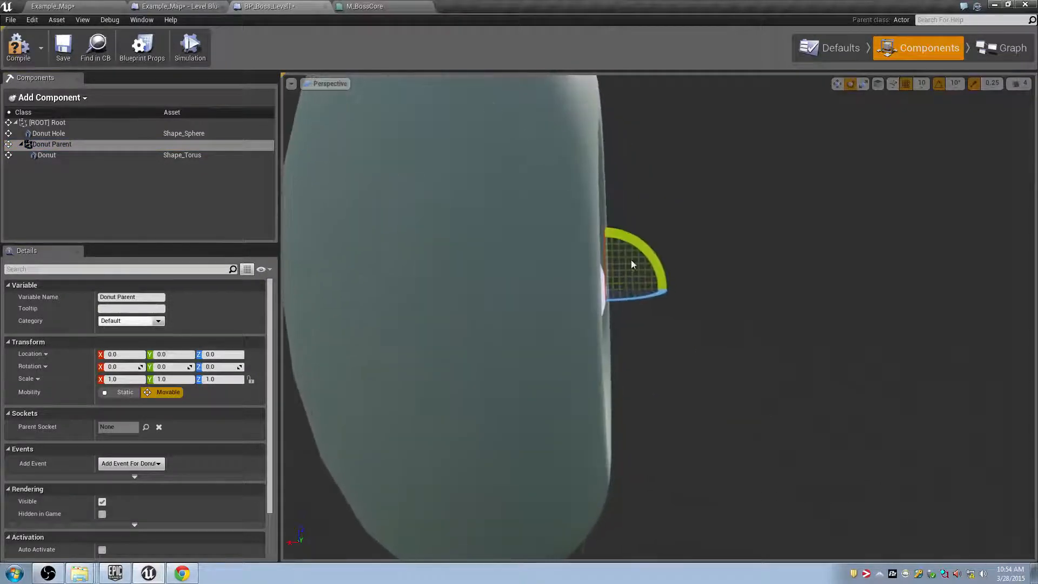
click(167, 154)
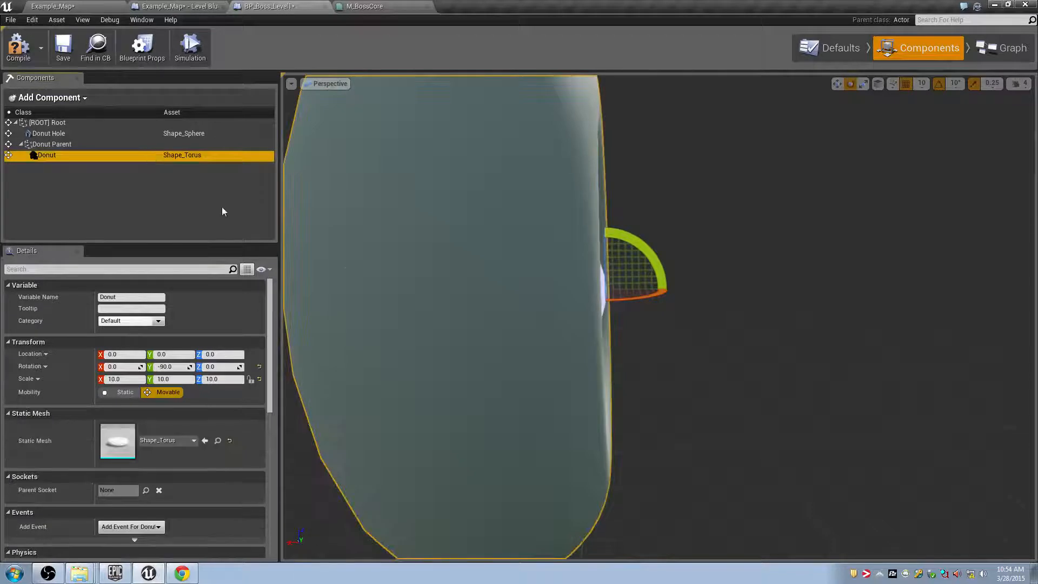
right_drag(392, 297, 385, 310)
key(s)
key(w)
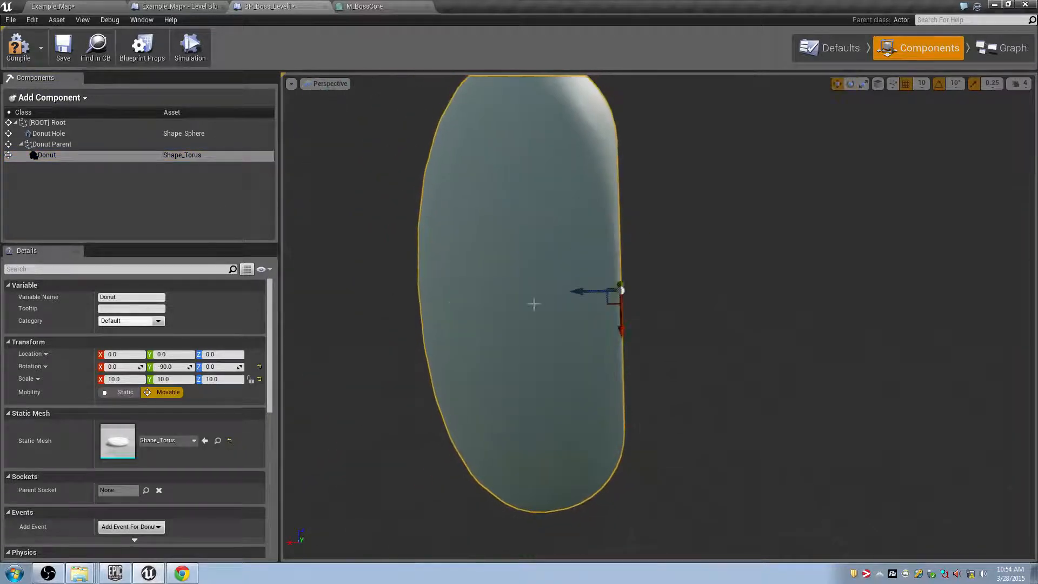
drag(581, 294, 629, 294)
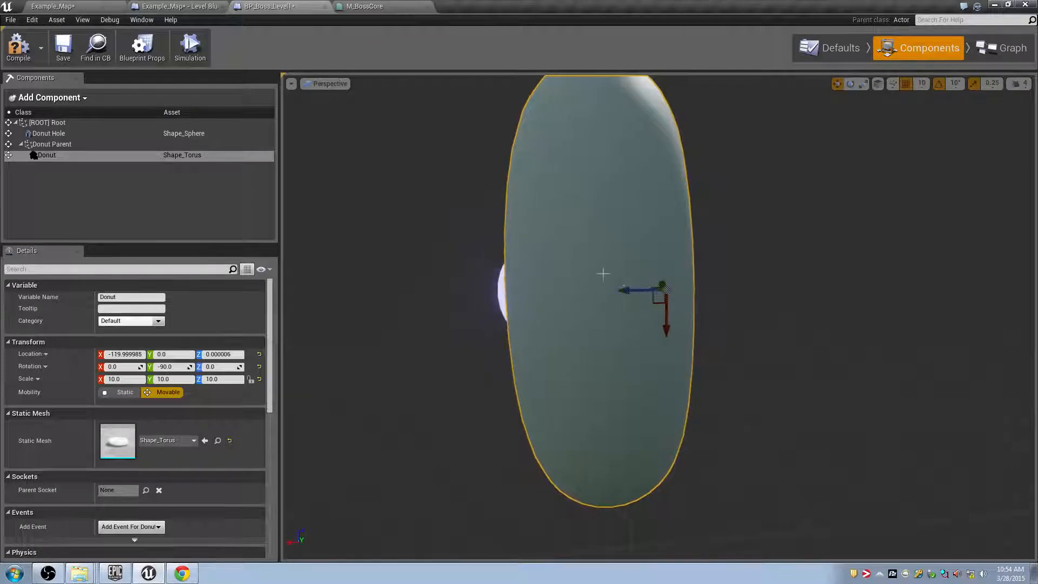
key(a)
right_drag(602, 273, 686, 270)
click(129, 137)
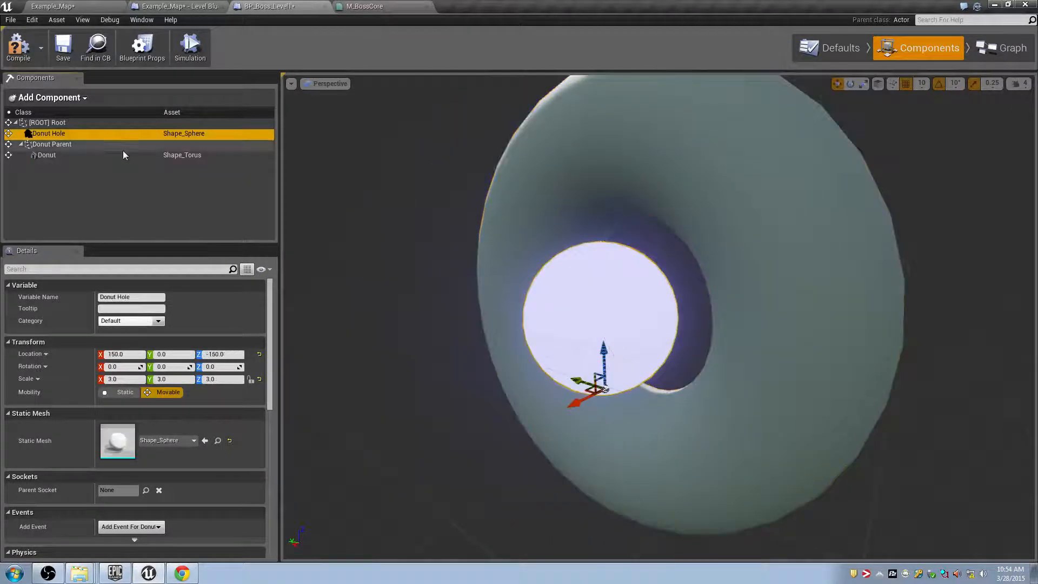
click(123, 148)
click(574, 308)
click(62, 145)
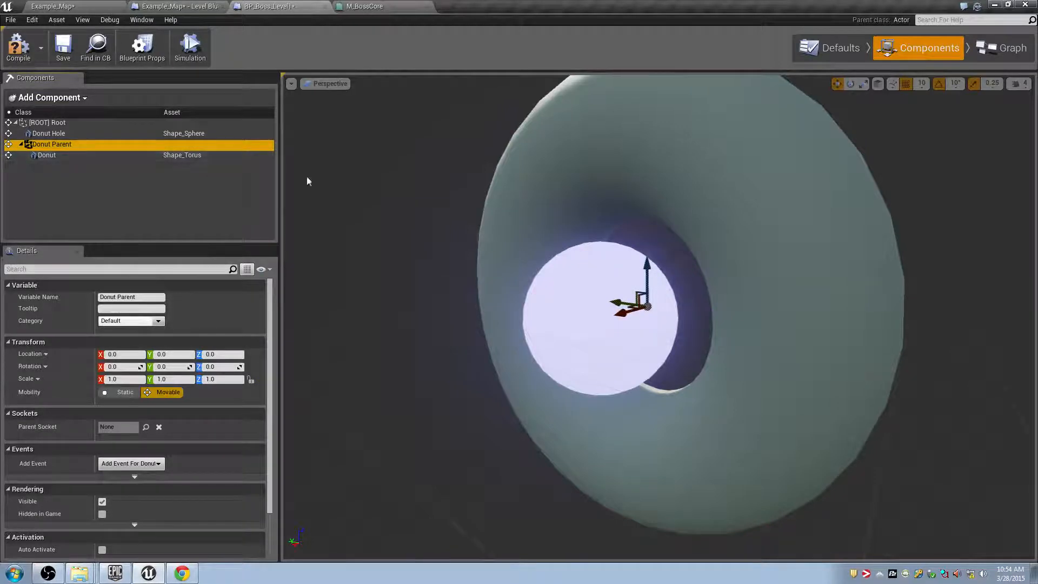
- Move the Donut torus along the X axis to about 310, away from Donut Parent's pivot
key(d)
right_drag(433, 211, 254, 200)
click(123, 156)
scroll(535, 265, down, 5)
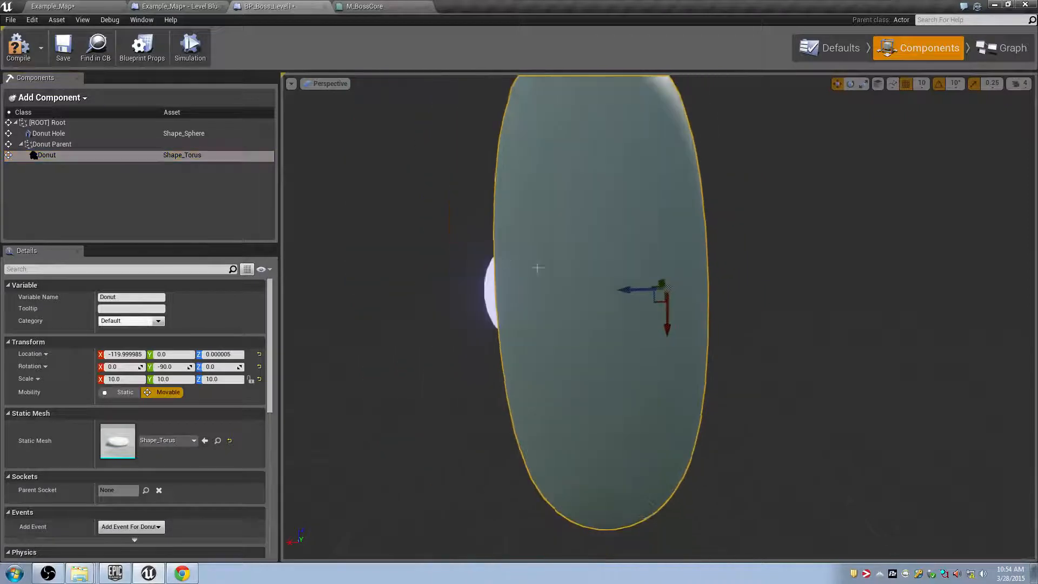
drag(625, 293, 443, 288)
click(81, 145)
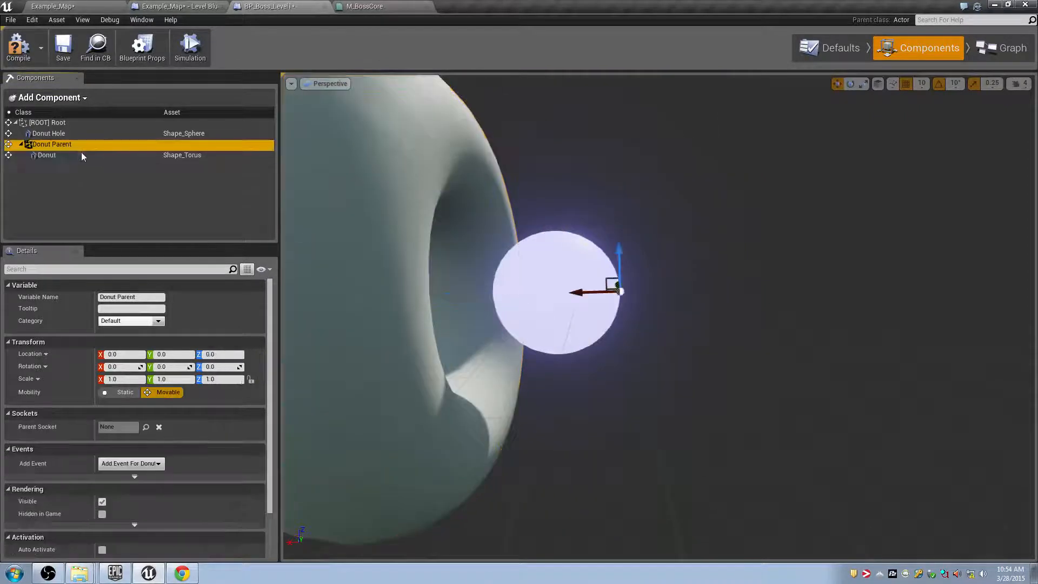
- Add a Billboard component to the boss Blueprint as a pivot marker
click(68, 100)
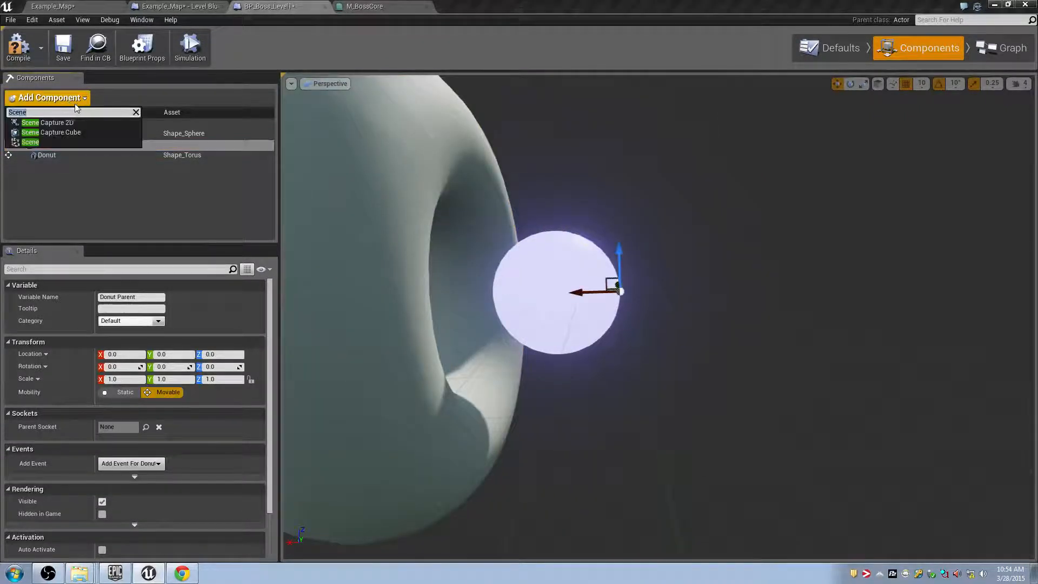
text(SceneBill)
key(ctrl+a)
text(Billbo)
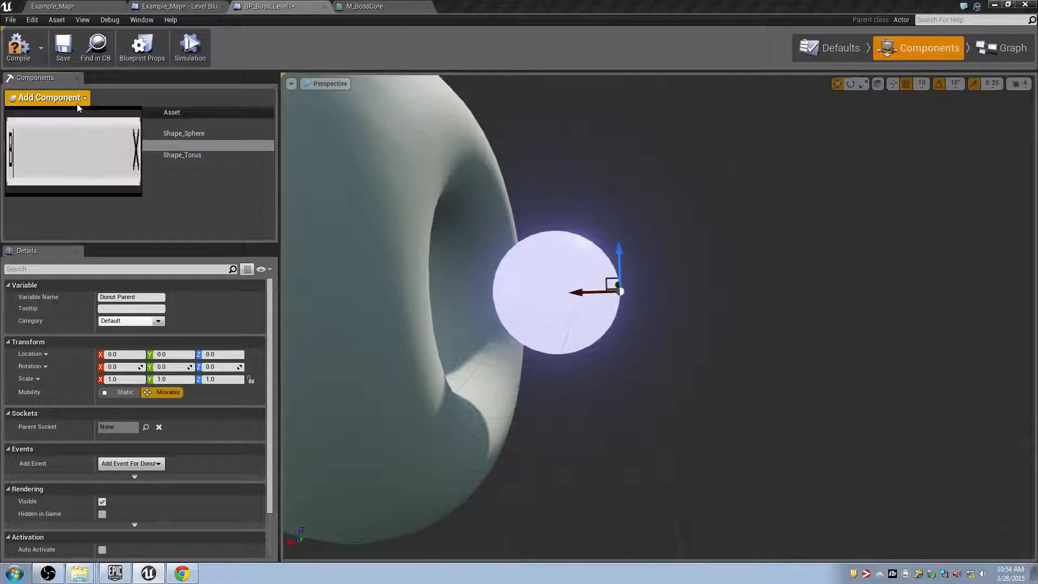
click(41, 124)
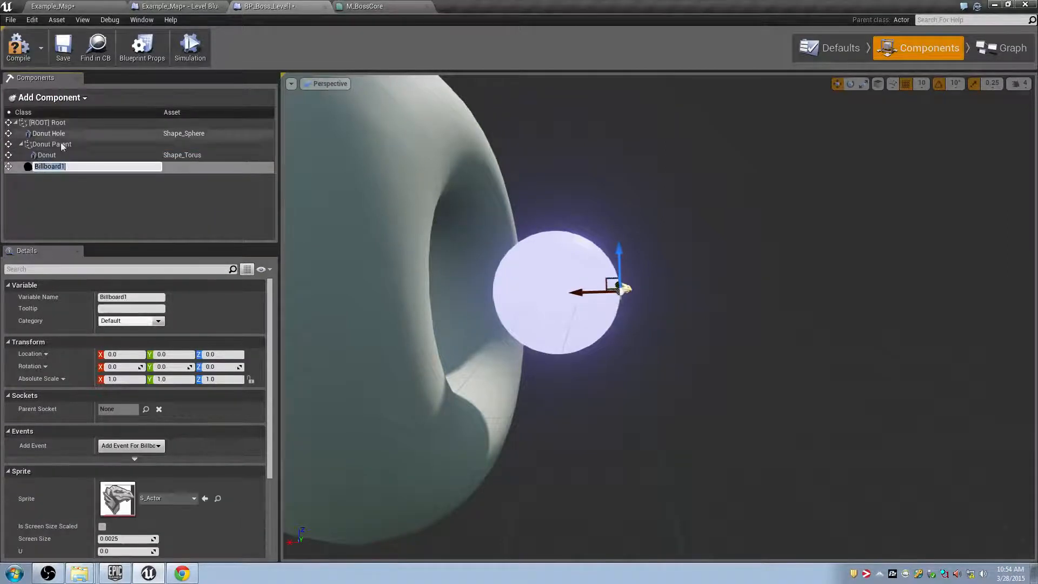
- Turn off the Visible option of the Donut Hole sphere
click(108, 134)
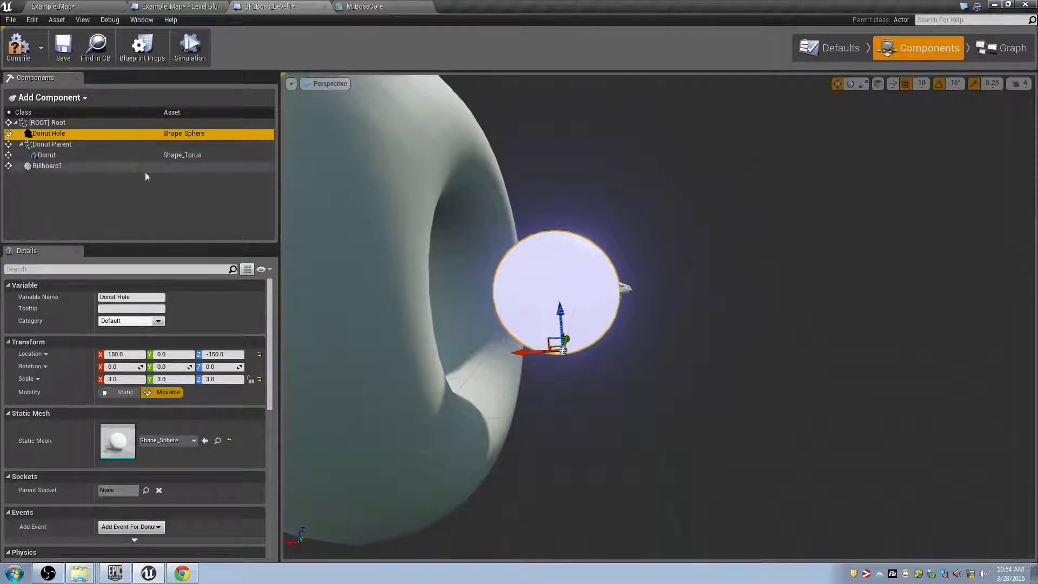
scroll(261, 303, down, 10)
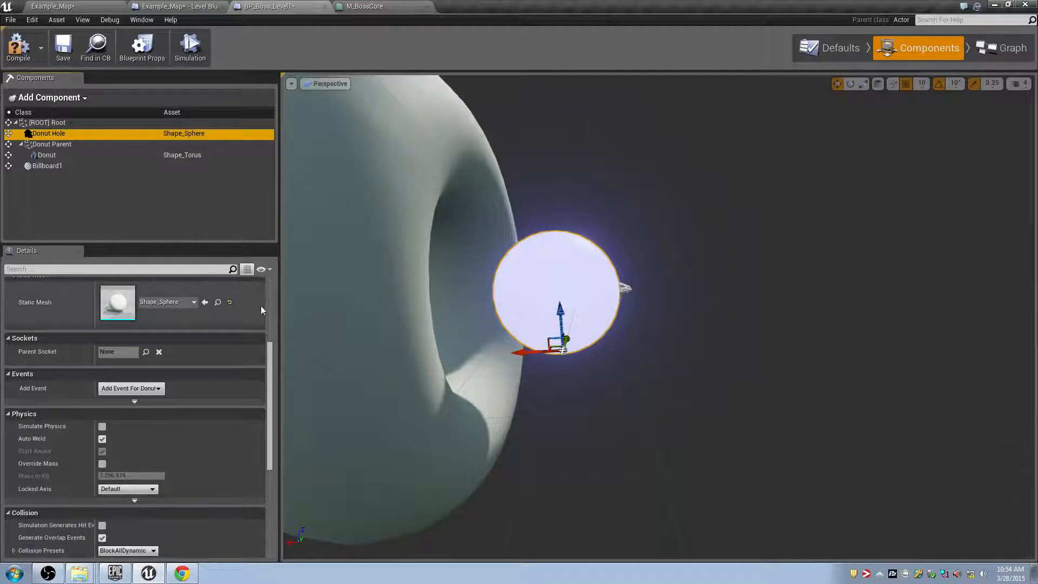
click(101, 437)
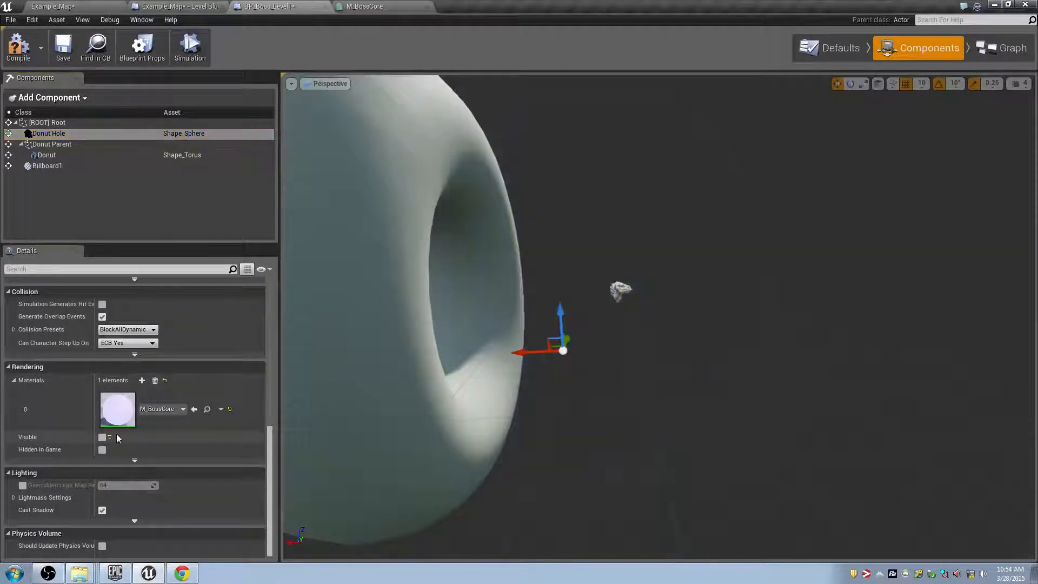
- Make the billboard a child of Donut Parent
click(89, 158)
click(91, 166)
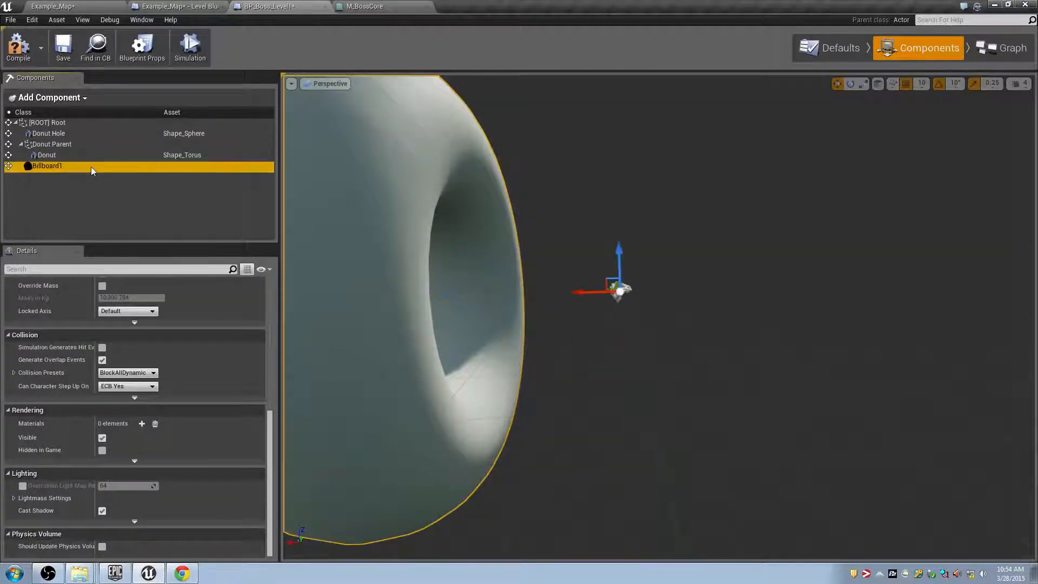
click(60, 156)
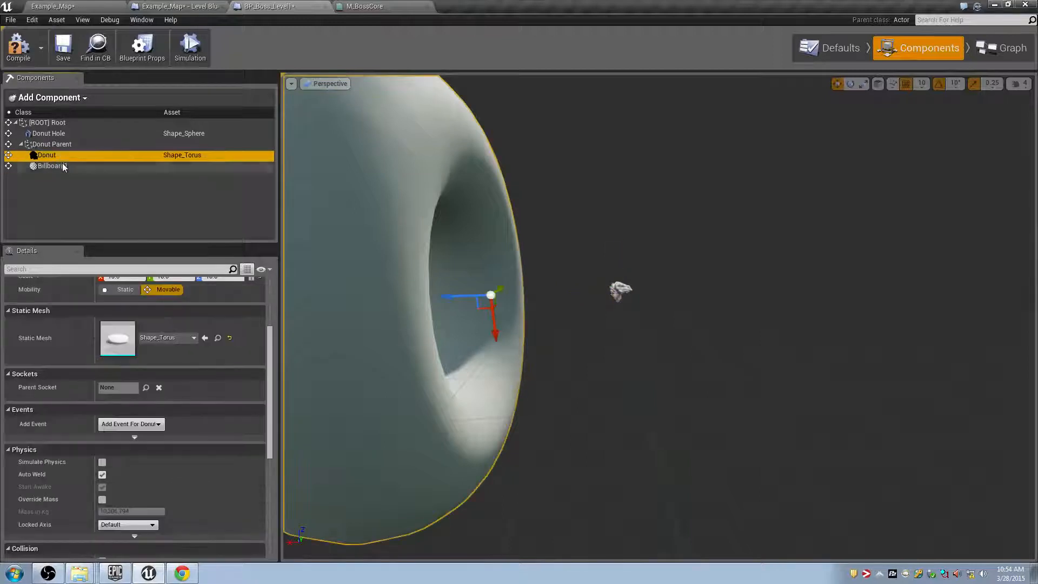
click(64, 166)
scroll(219, 322, up, 3)
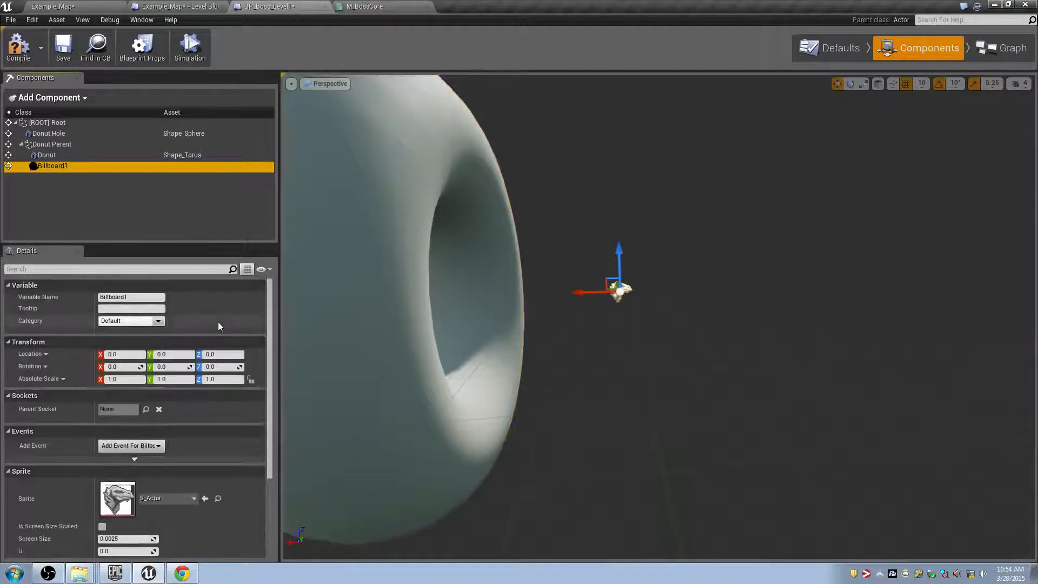
- Move the Donut torus along the X axis to about -160, so Donut Parent's pivot lies in front of its centre
click(120, 157)
click(120, 146)
click(88, 156)
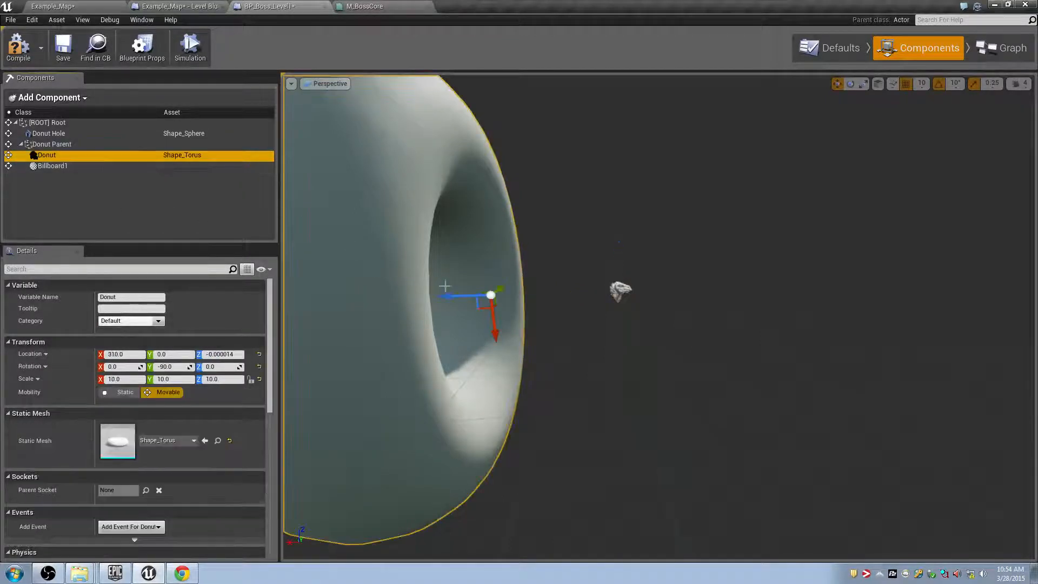
drag(461, 295, 656, 313)
right_drag(655, 313, 551, 305)
click(179, 145)
right_drag(483, 216, 338, 227)
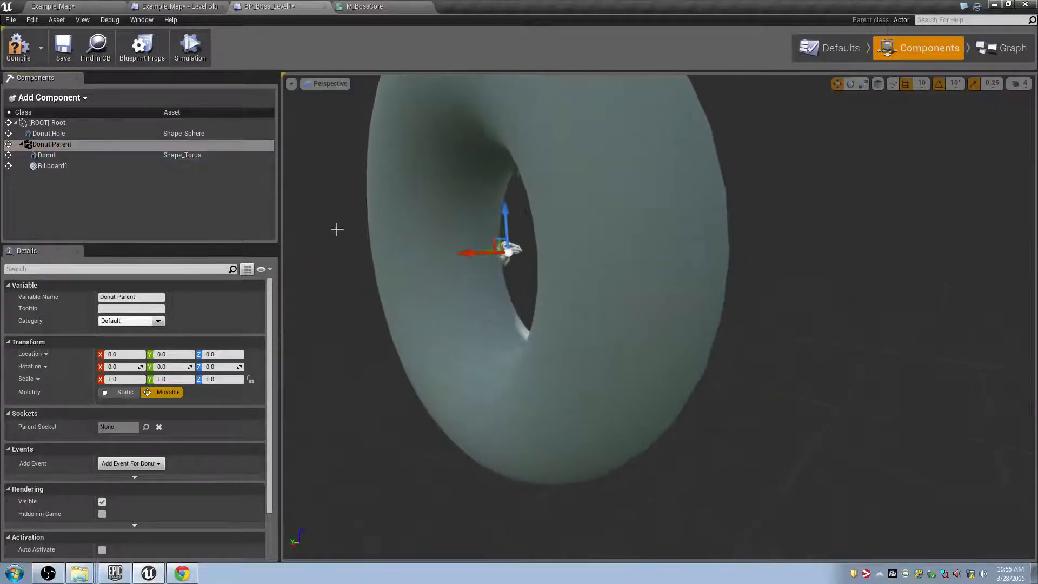
- Compare the pivots of Donut Parent, the Donut torus and the billboard, and examine the position and visibility setting of Donut Hole
mouse_move(216, 363)
mouse_down()
mouse_move(389, 363)
mouse_move(203, 366)
mouse_up()
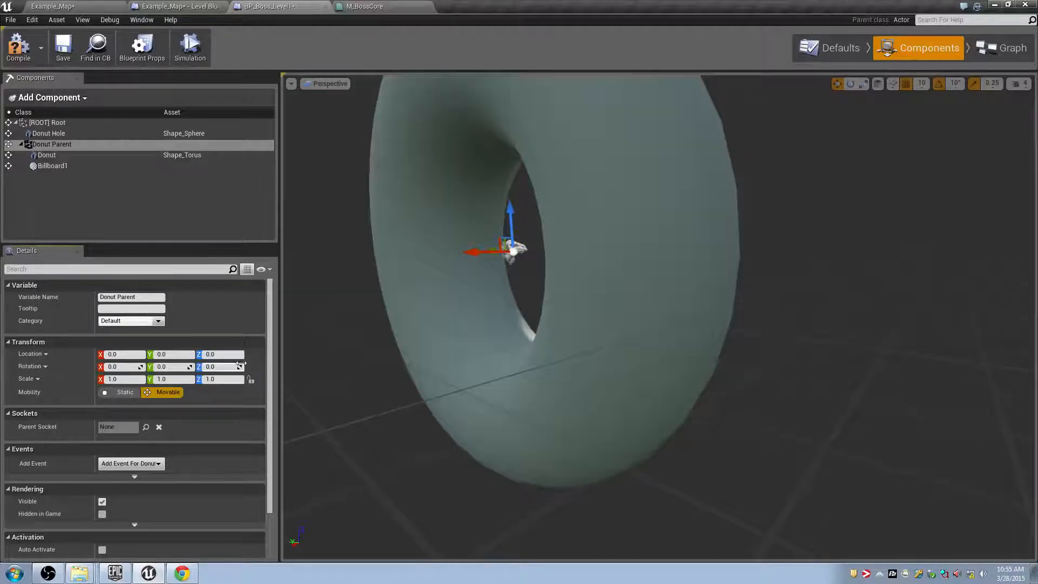
right_drag(429, 247, 462, 279)
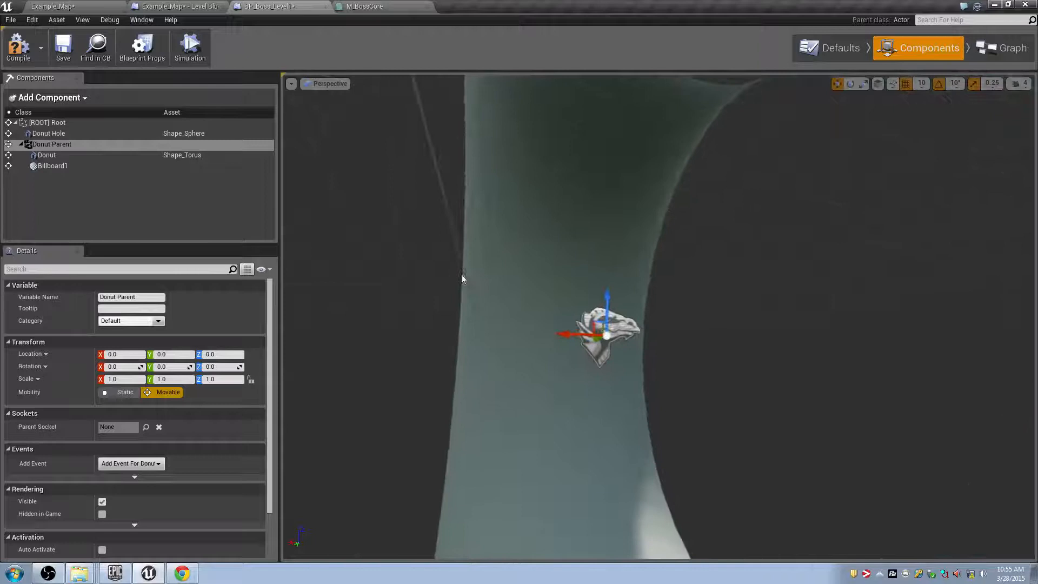
click(113, 154)
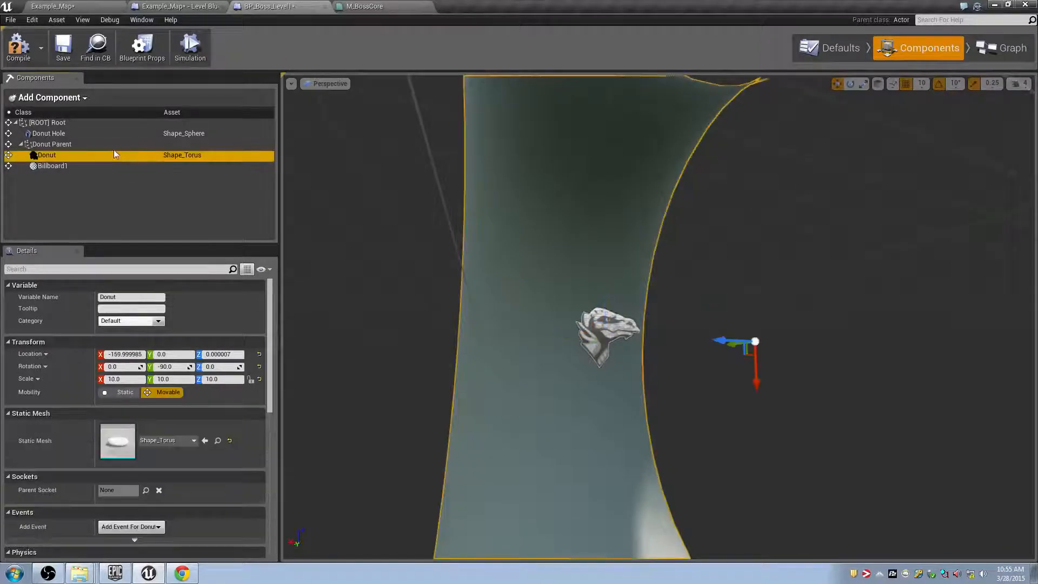
click(112, 146)
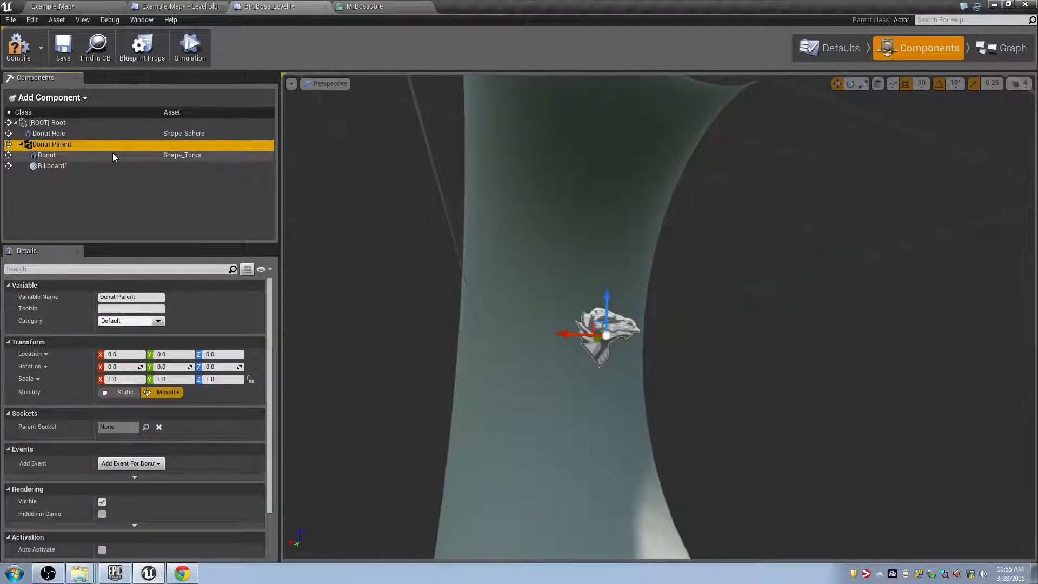
click(114, 154)
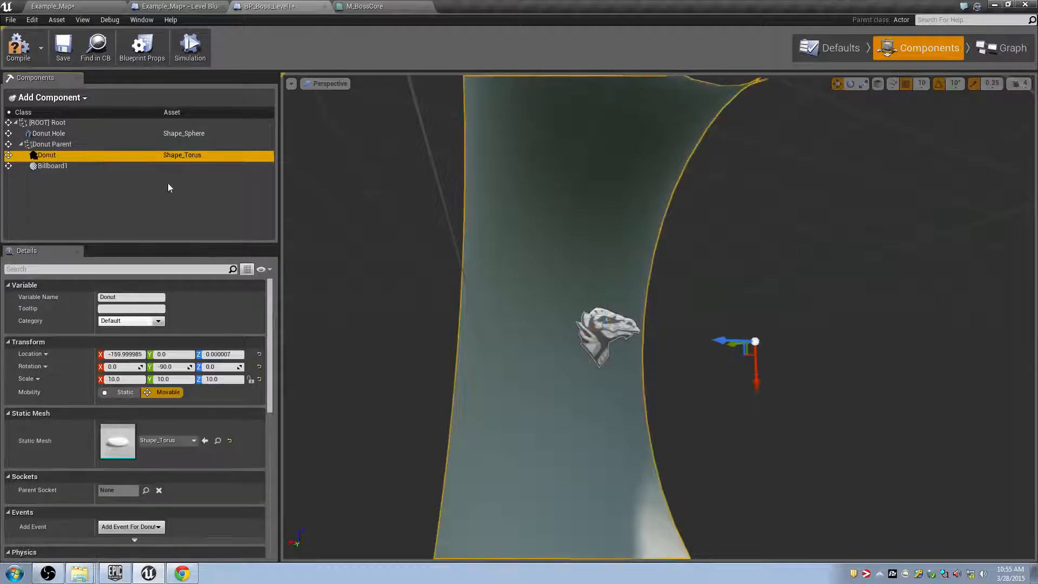
key(f)
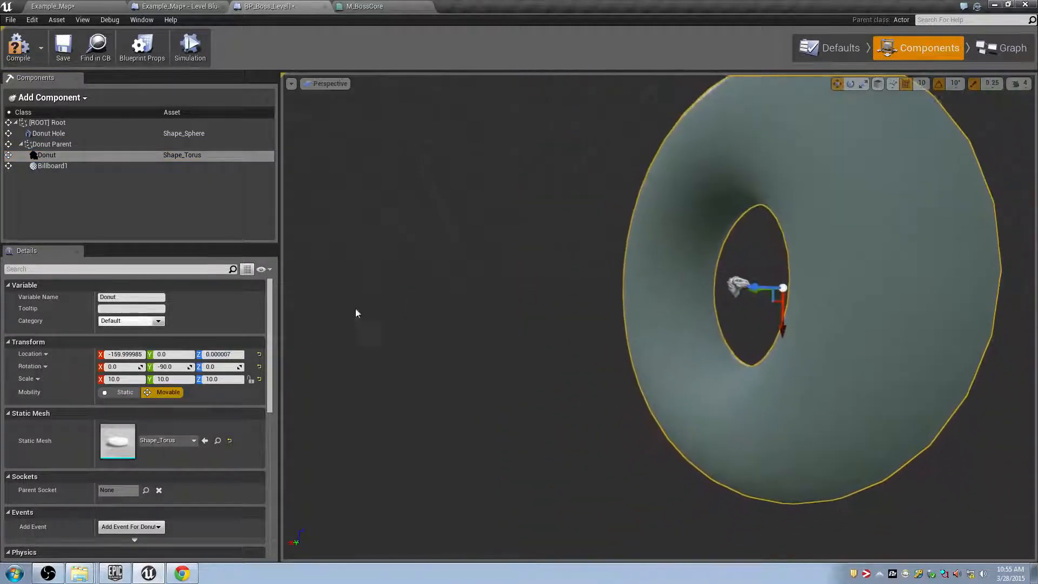
click(79, 165)
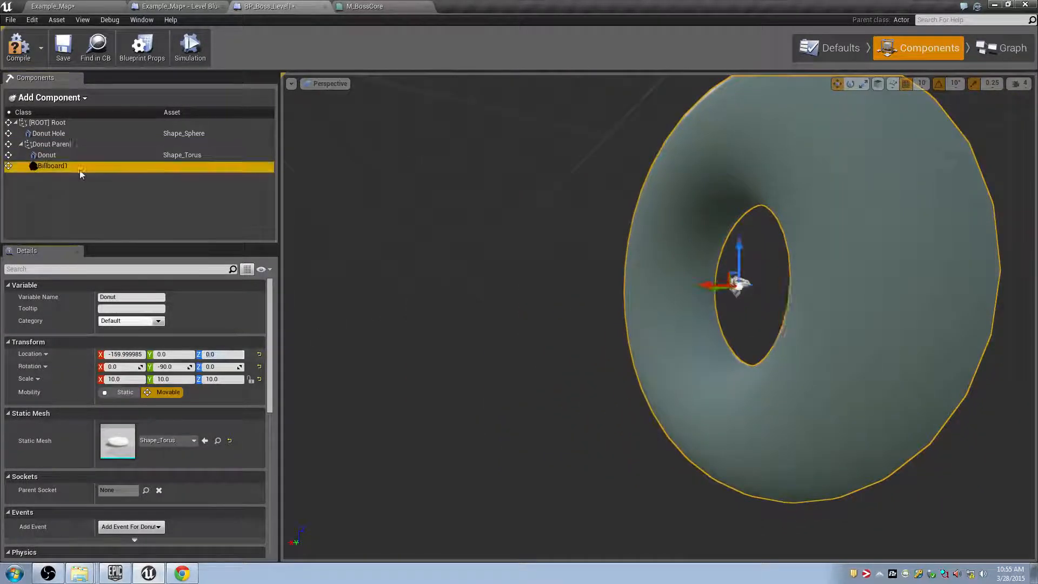
click(77, 144)
click(79, 165)
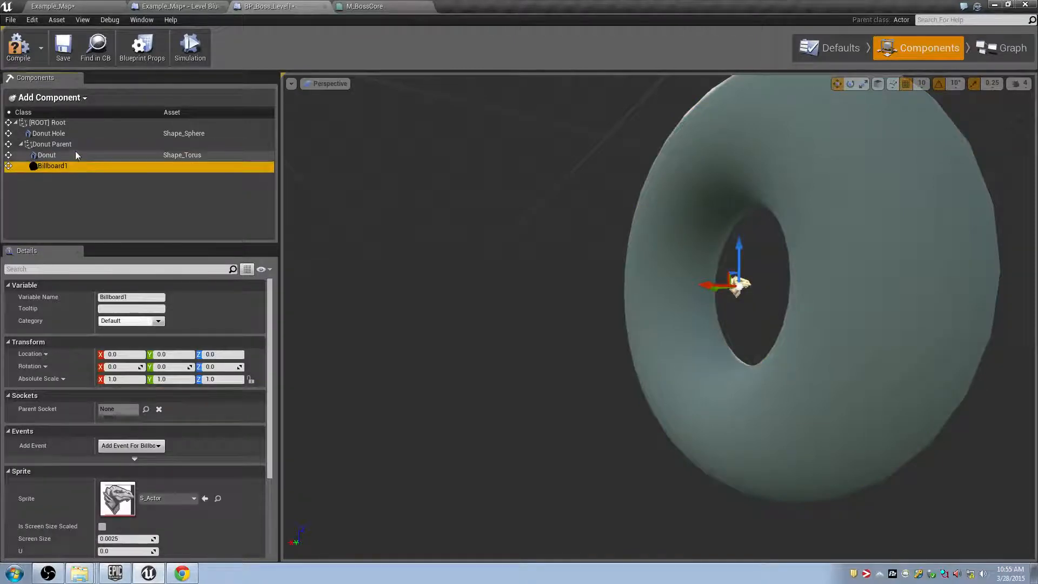
click(76, 155)
key(f)
right_drag(657, 324, 556, 321)
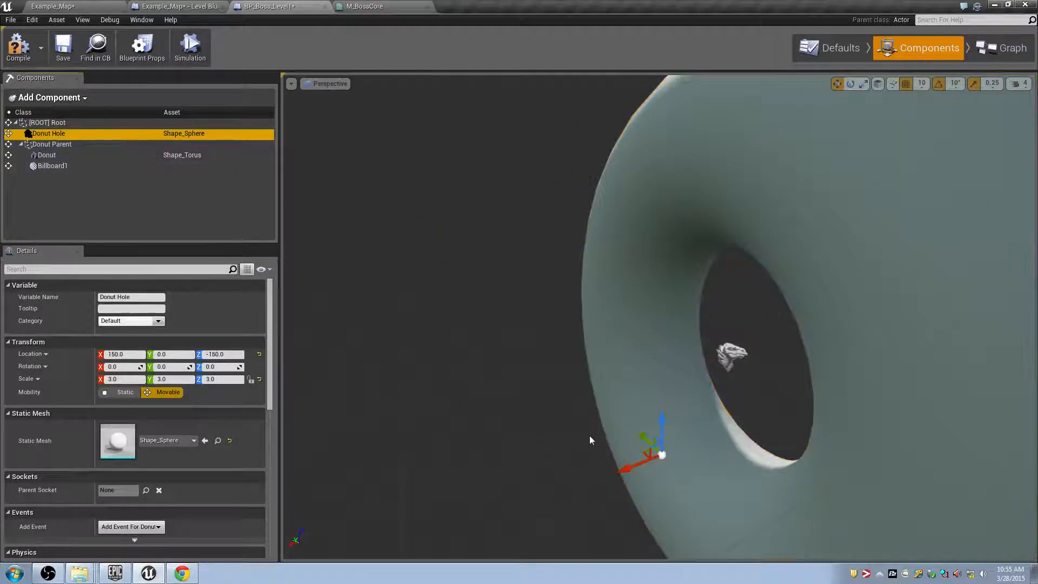
scroll(228, 415, down, 2)
scroll(225, 412, down, 10)
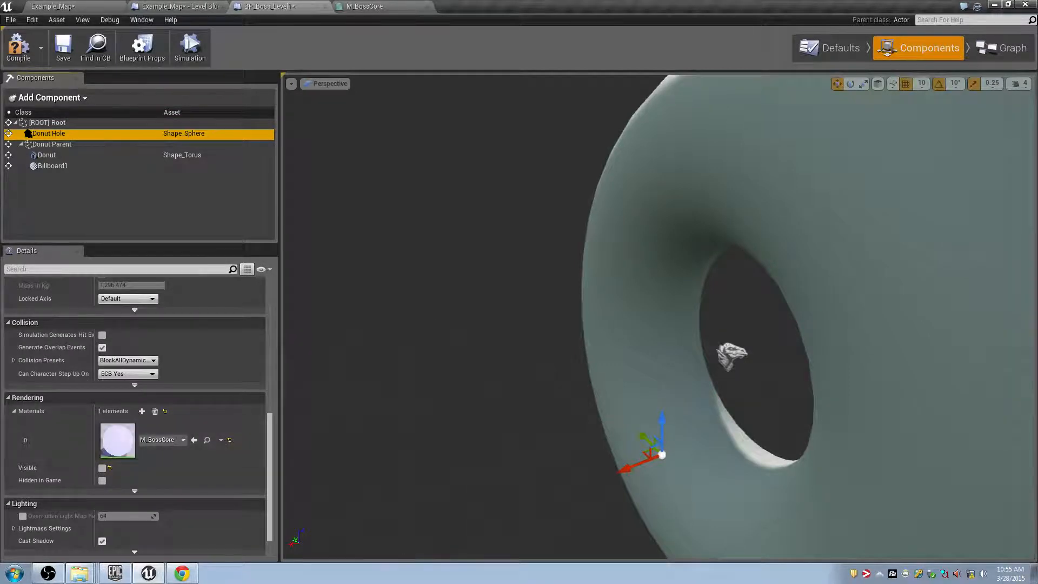
double_click(108, 134)
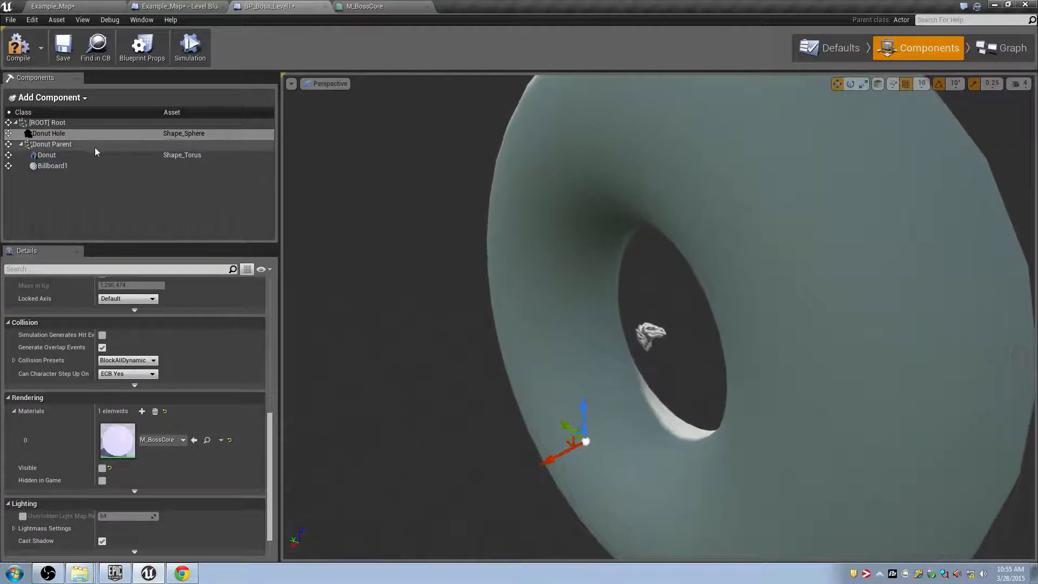
click(97, 156)
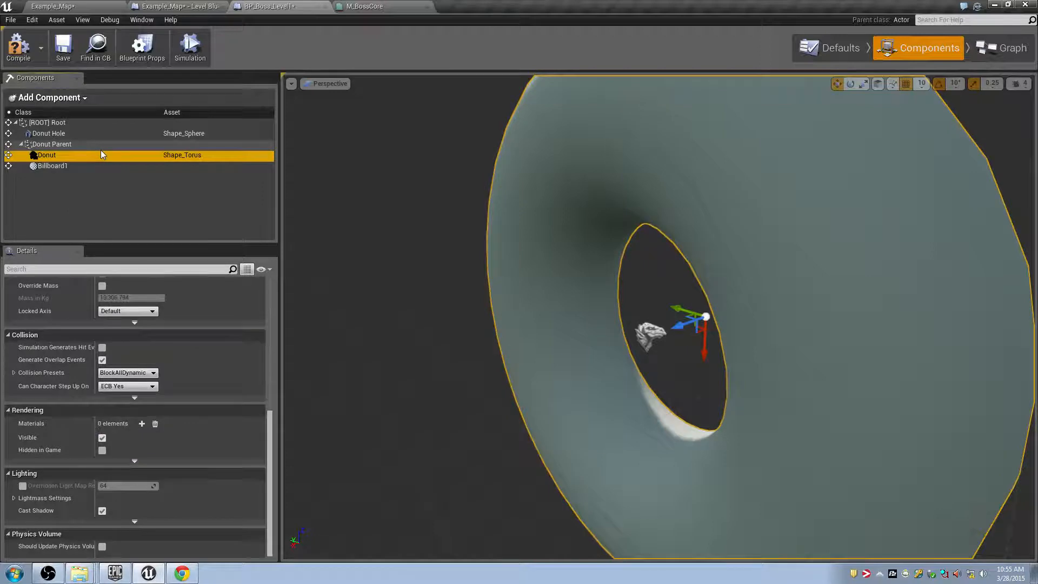
- Try rotating Donut Parent about the Z axis to test how the Donut swings around the pivot, and reset the rotation to 0
click(100, 145)
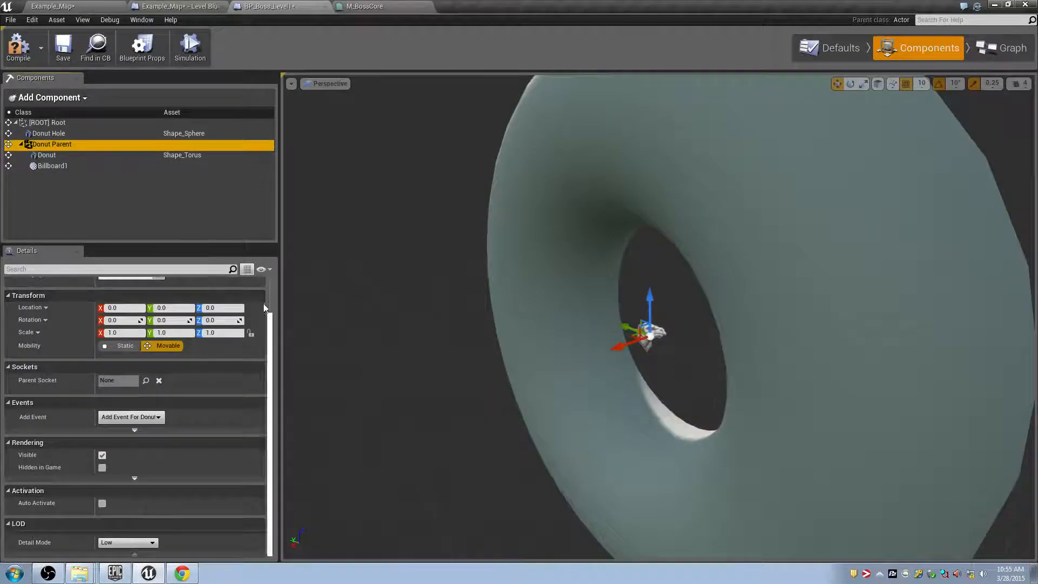
drag(219, 320, 227, 320)
click(259, 320)
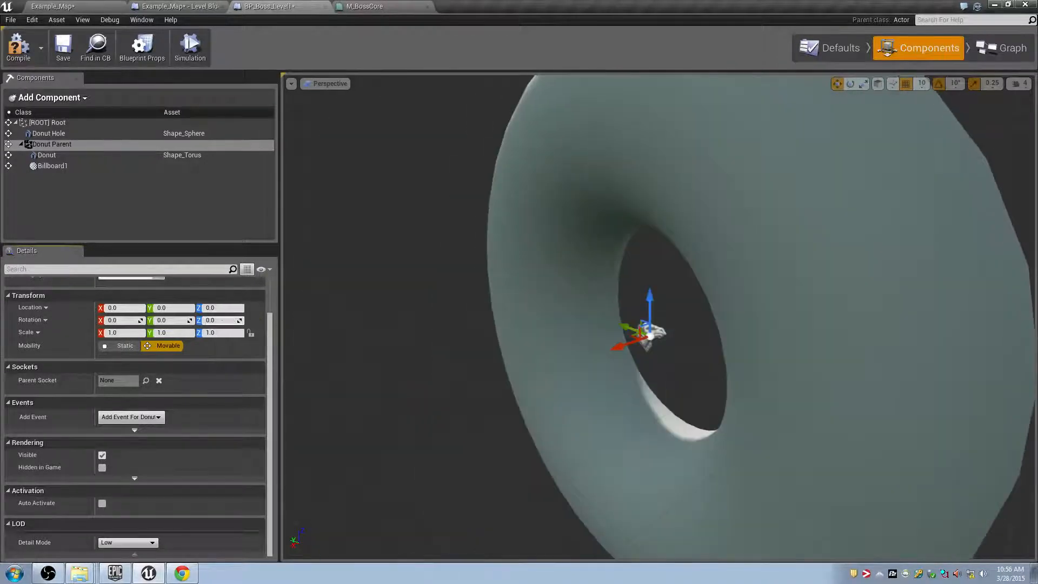
click(206, 158)
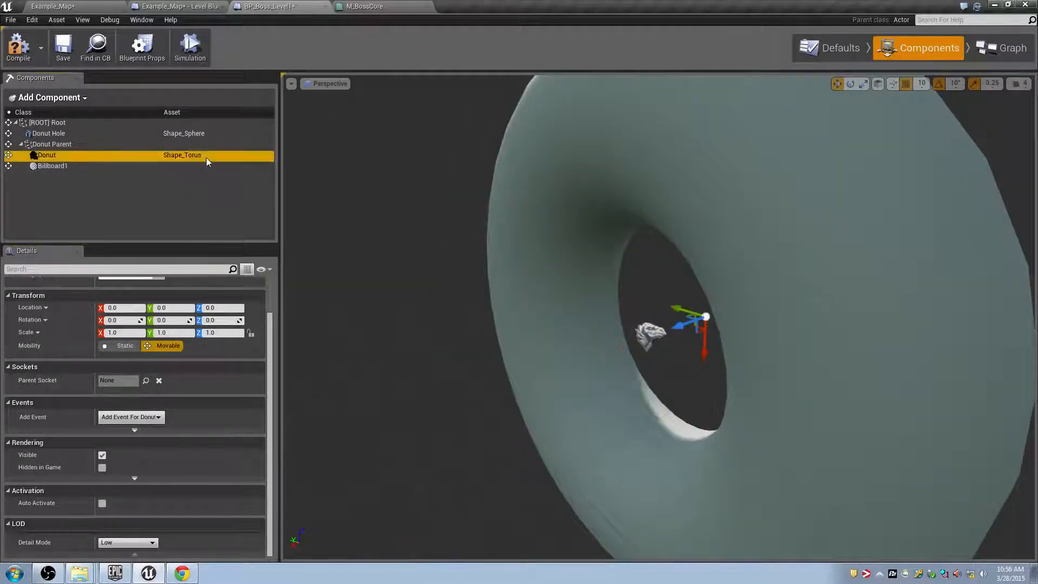
click(164, 144)
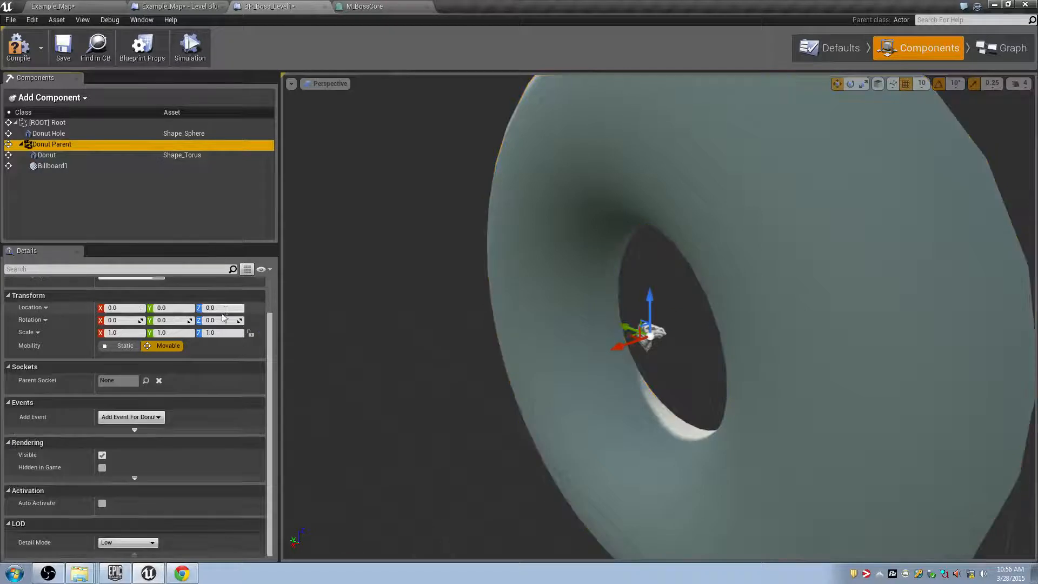
mouse_move(216, 321)
mouse_down()
mouse_move(226, 320)
mouse_move(210, 321)
mouse_up()
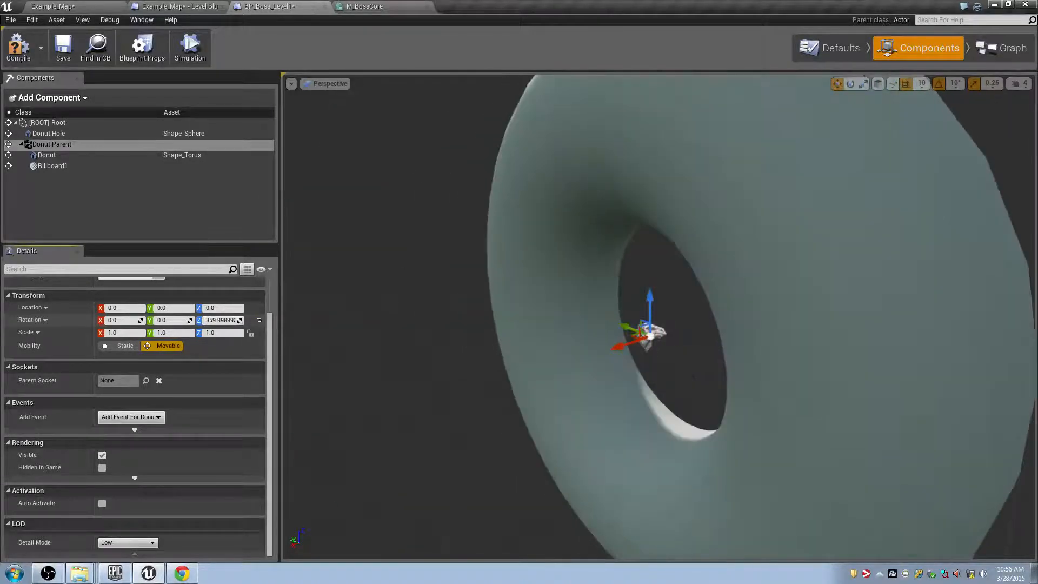
click(219, 319)
- Turn the Visible option of the Donut Hole sphere back on
click(63, 163)
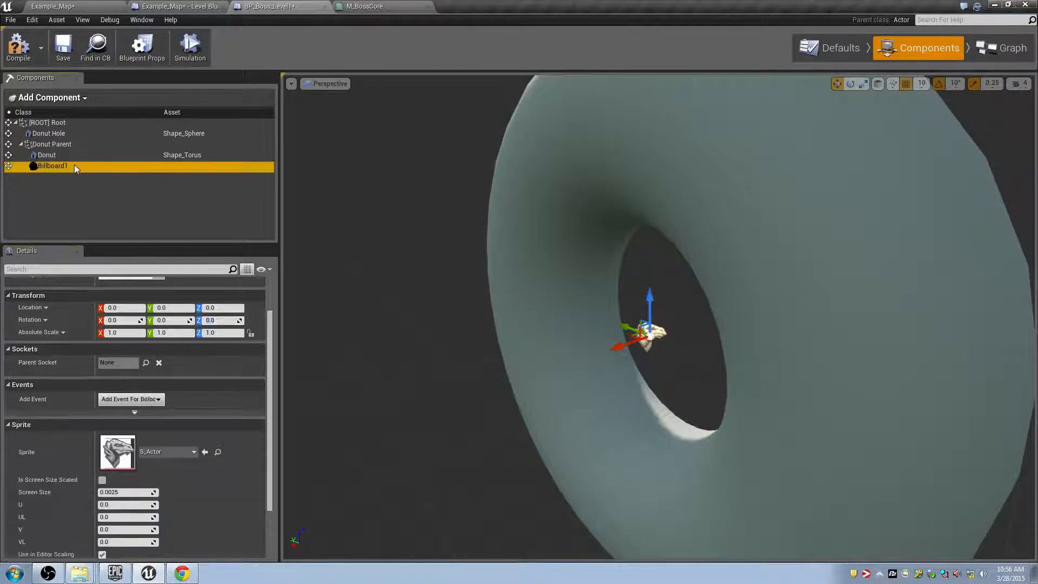
click(62, 154)
click(73, 145)
click(73, 135)
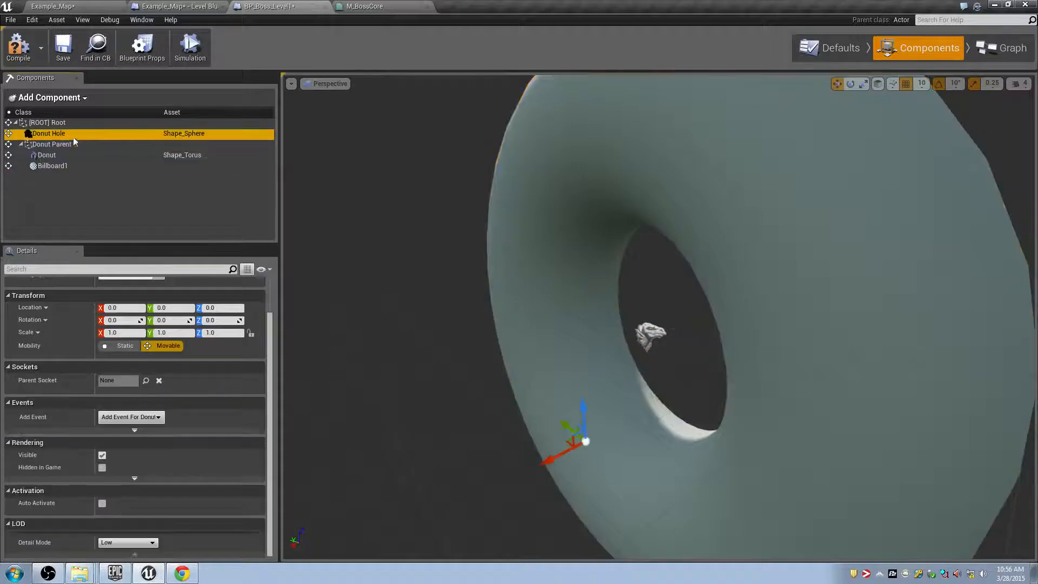
scroll(173, 400, down, 5)
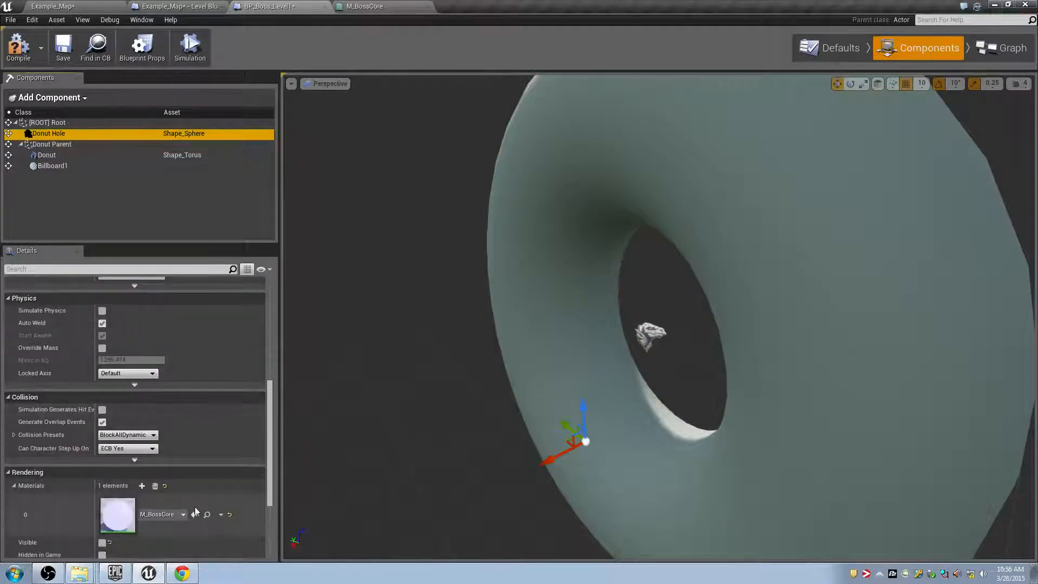
scroll(117, 400, down, 4)
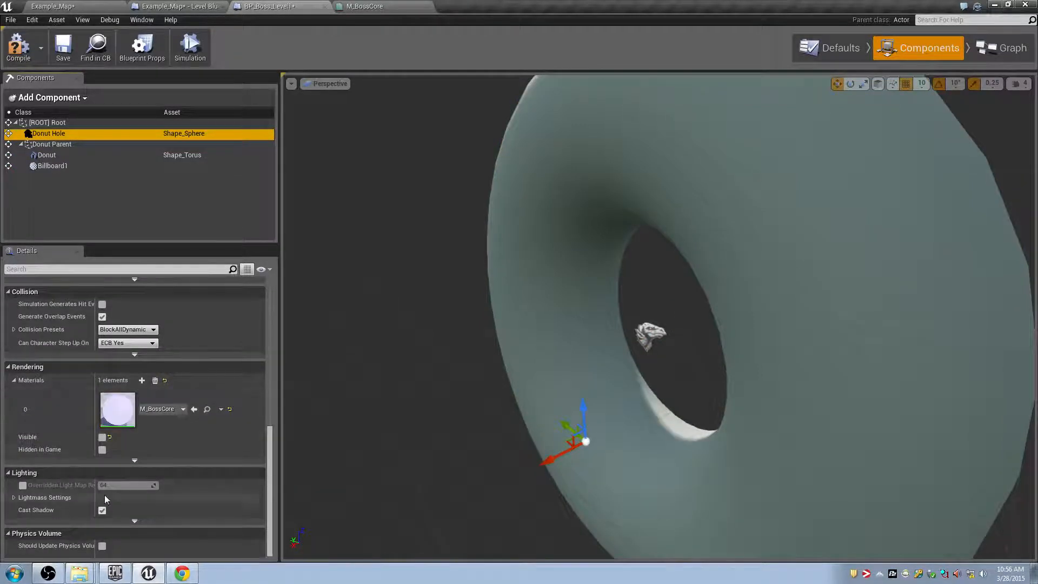
click(103, 438)
scroll(584, 414, up, 3)
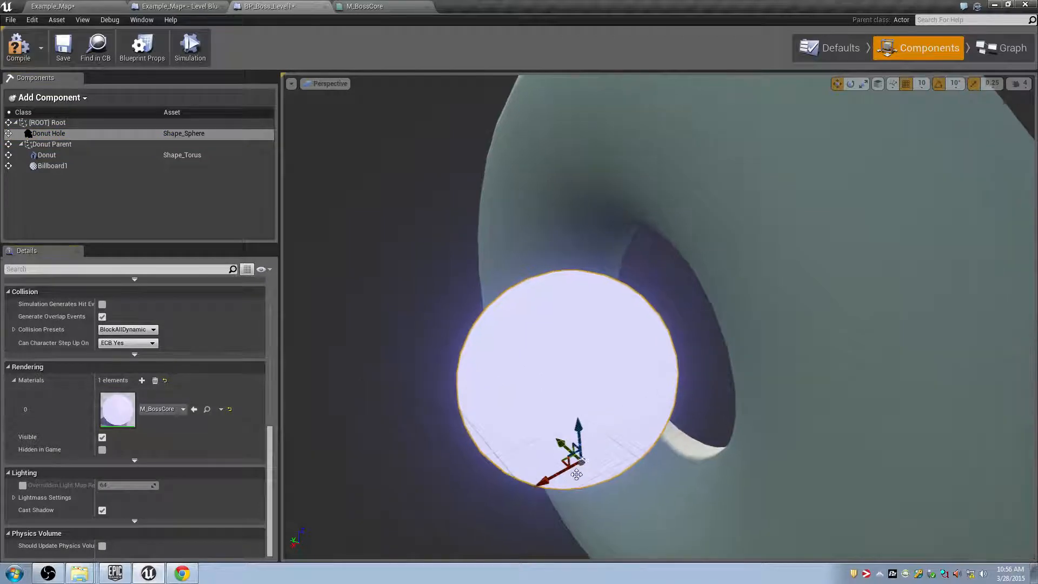
drag(581, 465, 665, 429)
right_drag(665, 430, 751, 329)
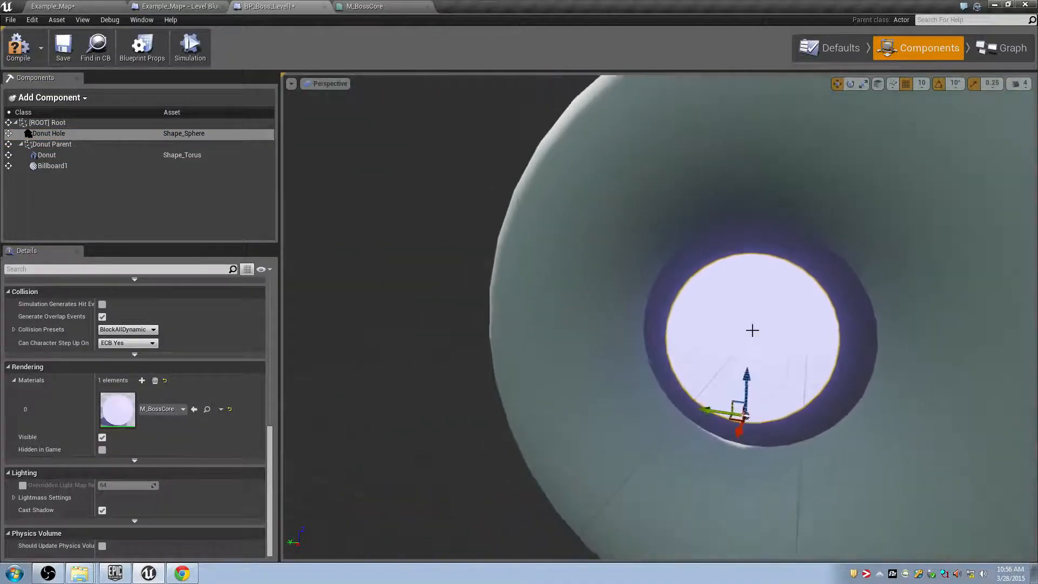
- Test Donut Parent's Z rotation with the core sphere shown, turning the torus around it and returning the rotation to 0
click(86, 143)
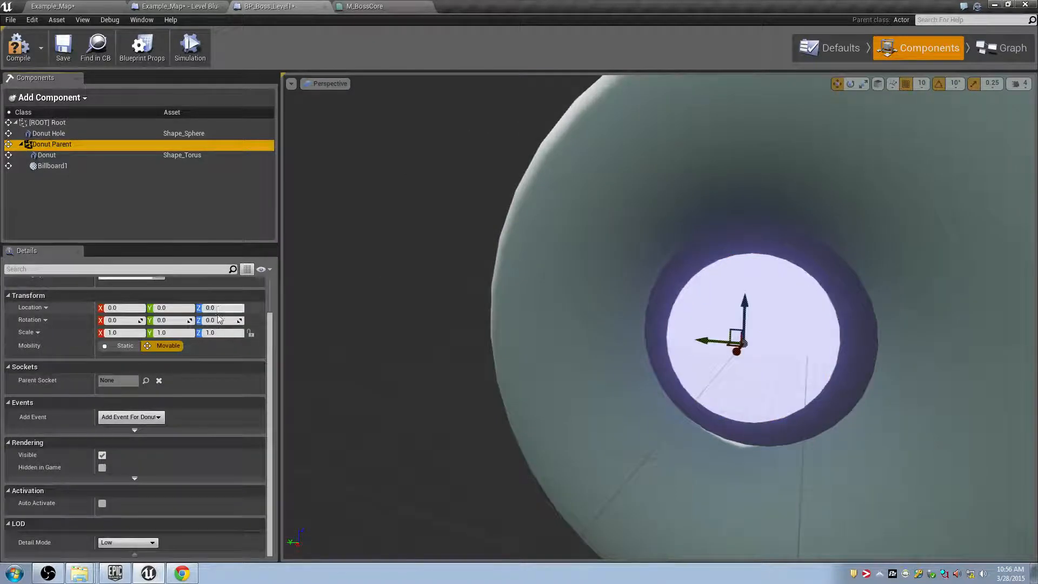
drag(216, 320, 281, 320)
key(s)
right_drag(371, 329, 371, 330)
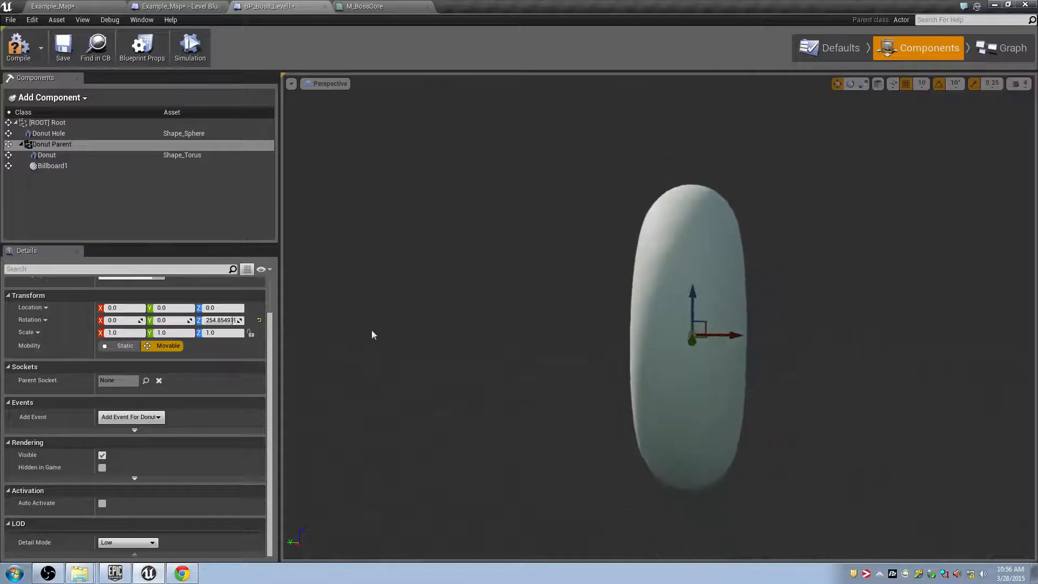
mouse_move(227, 320)
mouse_down()
mouse_move(254, 320)
mouse_move(202, 320)
mouse_move(237, 320)
mouse_up()
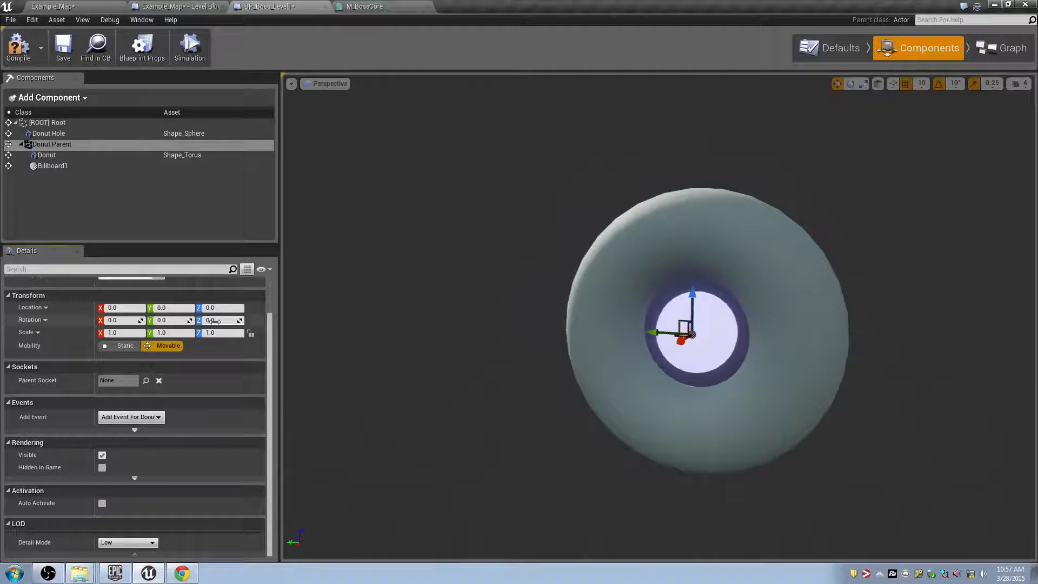
mouse_move(221, 320)
mouse_down()
mouse_move(230, 320)
mouse_move(203, 320)
mouse_up()
- Save the Example_Map level and all changed assets, and compile and save the boss Blueprint
key(ctrl+shift+s)
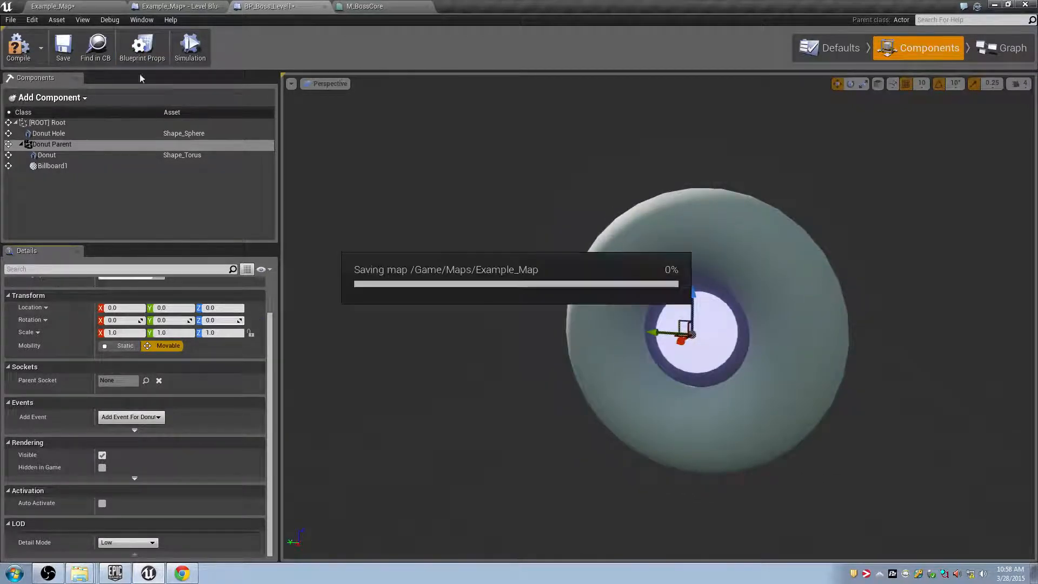
click(20, 46)
click(63, 46)
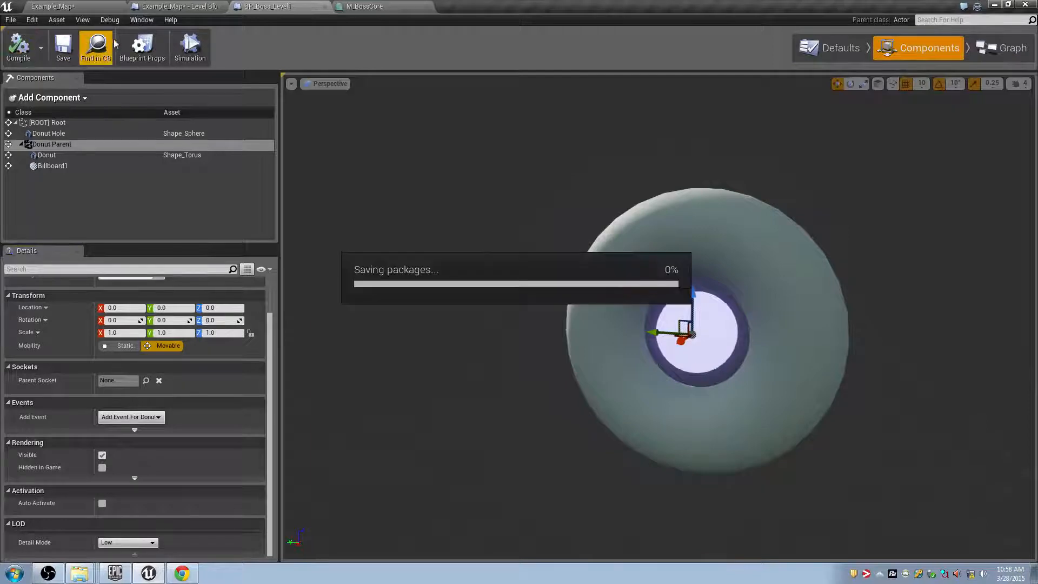
- Return to the Example_Map level and open the BP_Enemy Blueprint from the Game/Blueprints folder
click(164, 6)
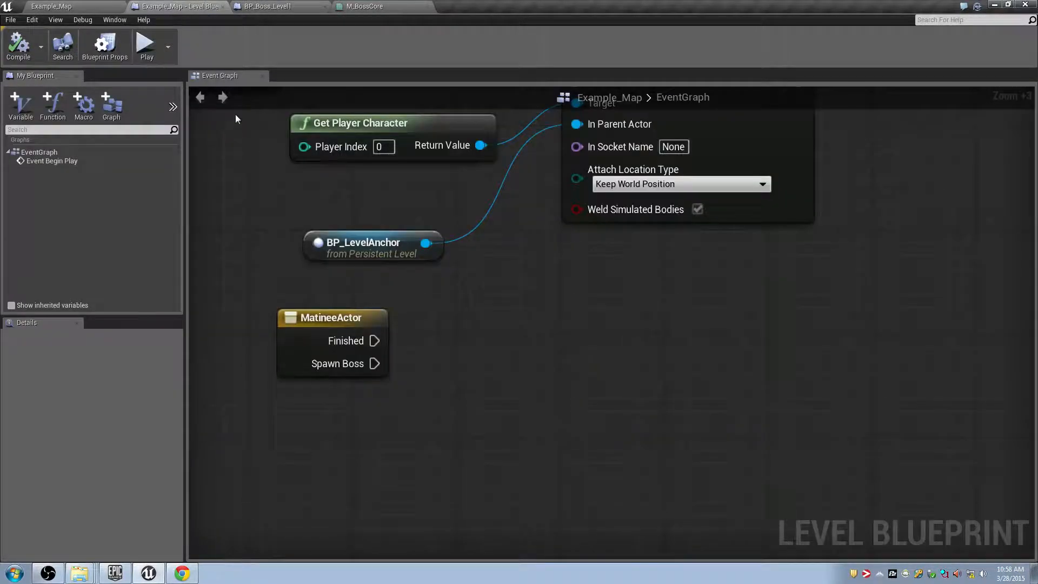
click(113, 6)
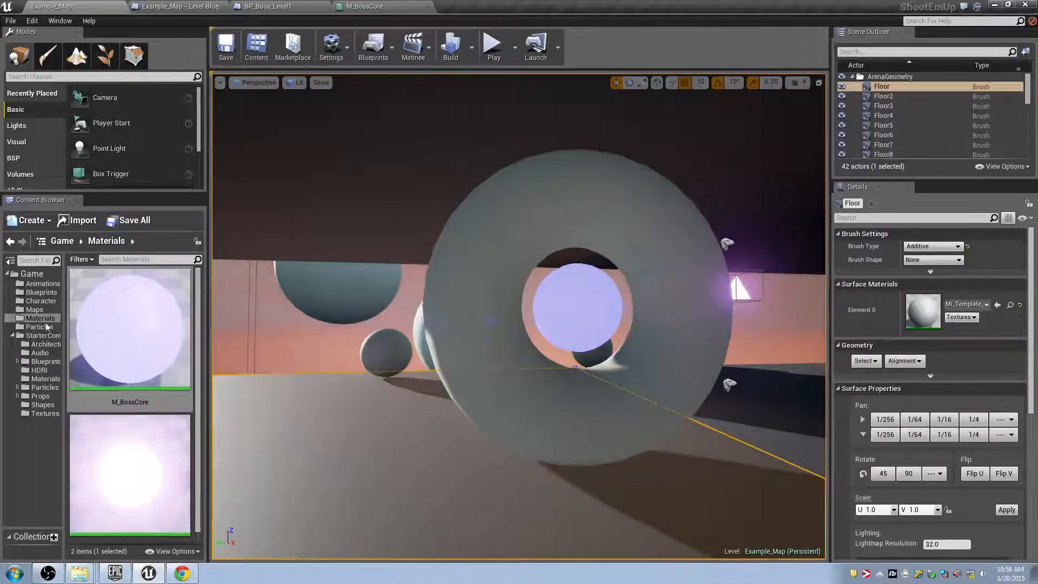
click(51, 292)
scroll(154, 327, down, 3)
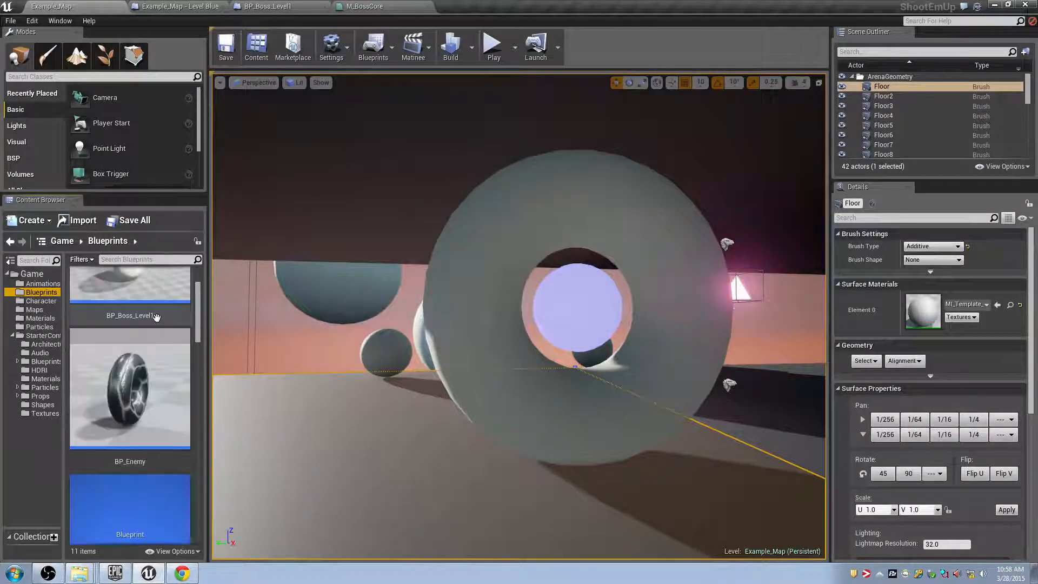
drag(148, 316, 385, 222)
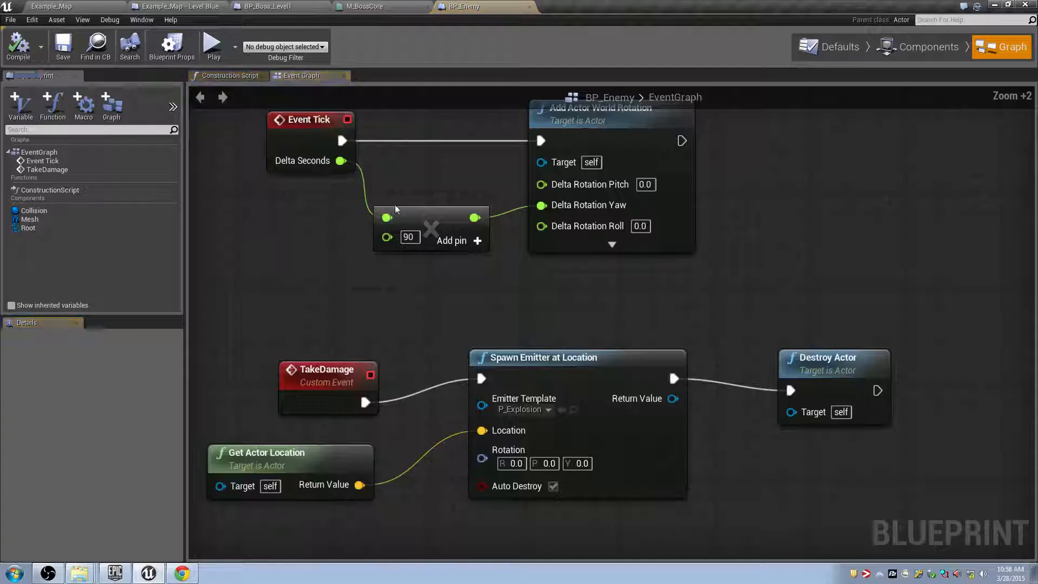